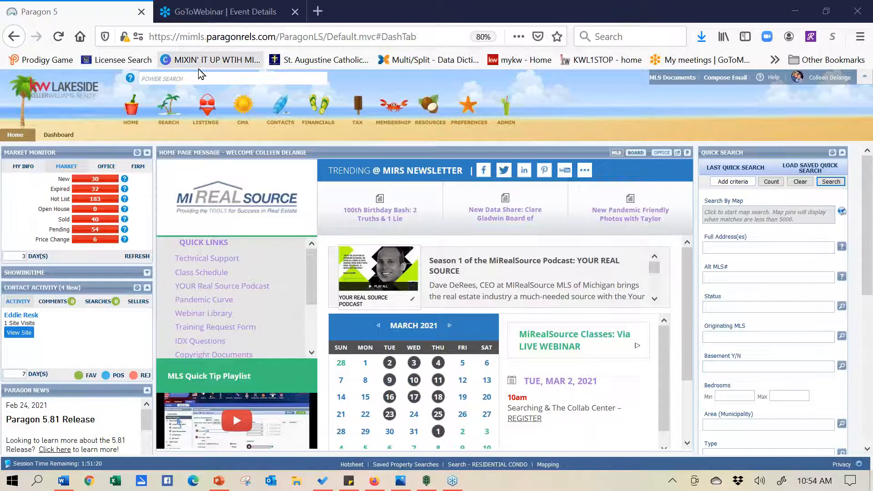
# Enter a partial street address in Power Search to show the seven matching listings
pyautogui.click(197, 81)
pyautogui.write('123 cherry')
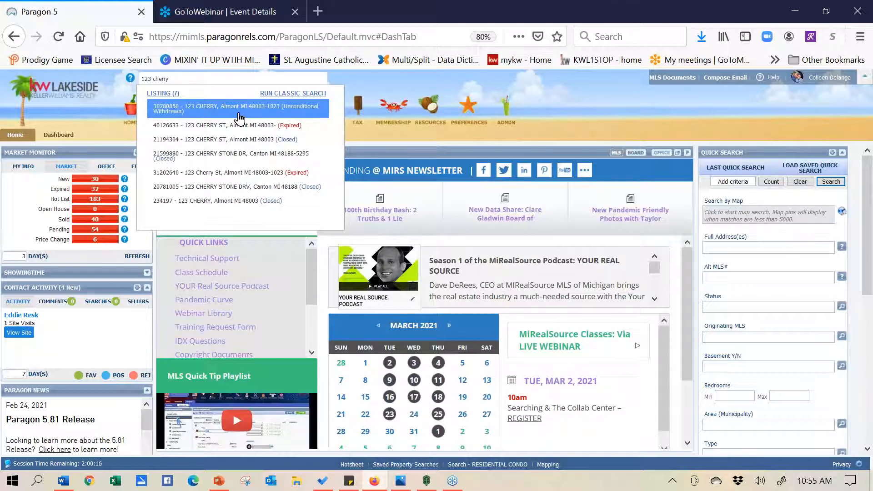
# Open the seven matching listings as a spreadsheet and sort them by Status
pyautogui.click(162, 94)
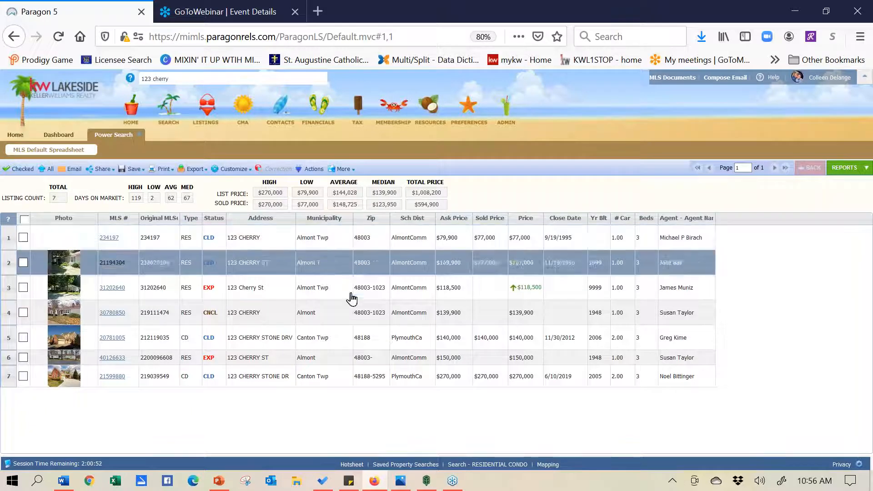
pyautogui.click(215, 221)
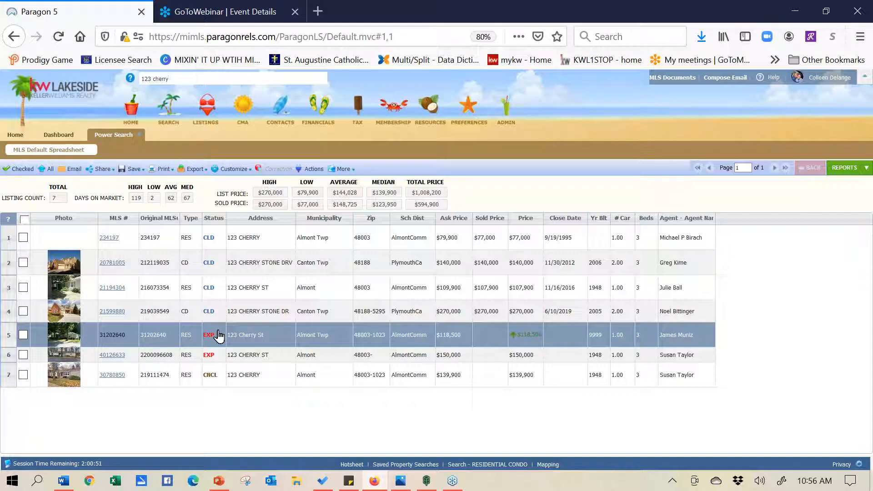
# Close the listing results and erase the address text from the Power Search box
pyautogui.click(141, 135)
pyautogui.click(191, 78)
pyautogui.write('123 cherry')
pyautogui.press('BackSpace')
pyautogui.write('y')
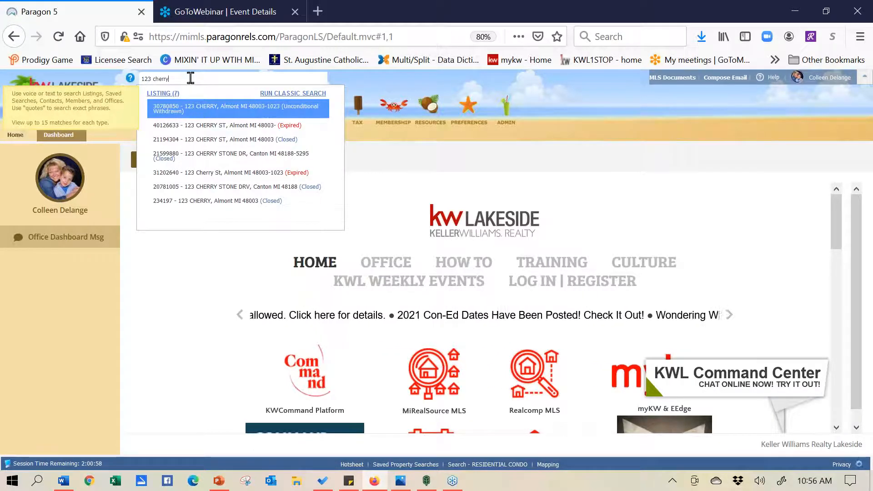
pyautogui.press('BackSpace')
pyautogui.press('BackSpace')
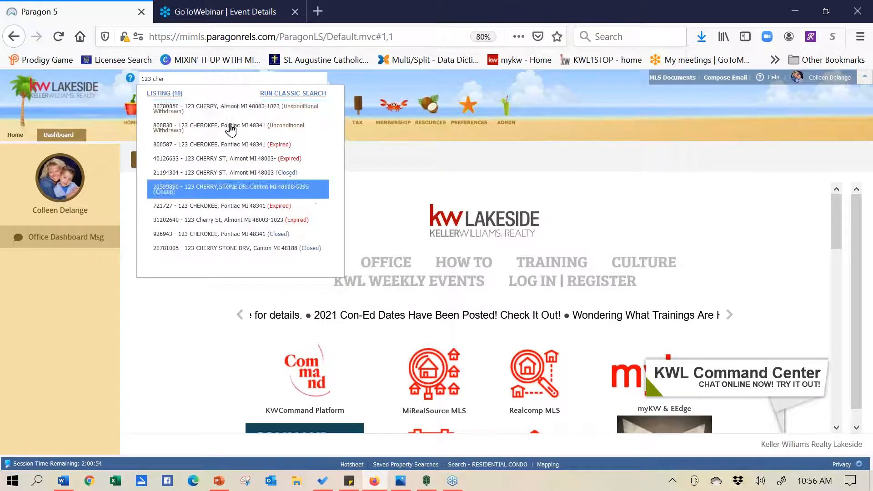
pyautogui.press('BackSpace')
pyautogui.press('BackSpace')
pyautogui.press('BackSpace')
pyautogui.press('BackSpace')
pyautogui.press('BackSpace')
pyautogui.press('BackSpace')
pyautogui.press('BackSpace')
pyautogui.press('BackSpace')
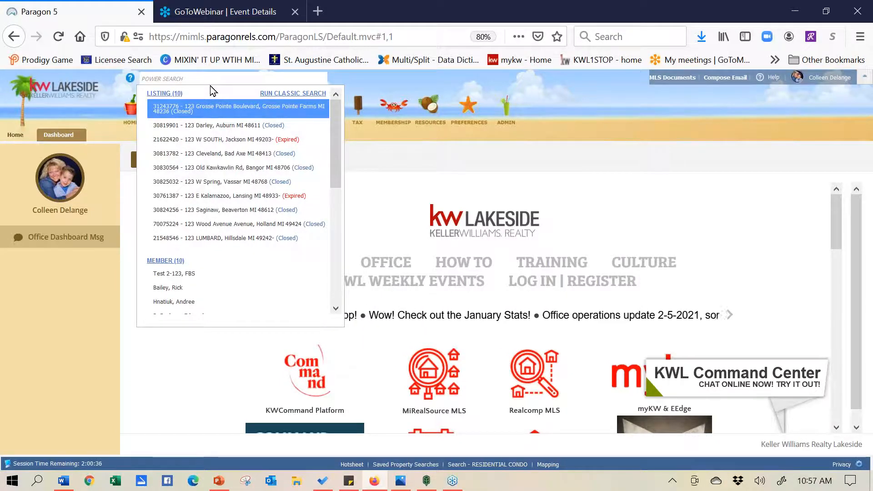
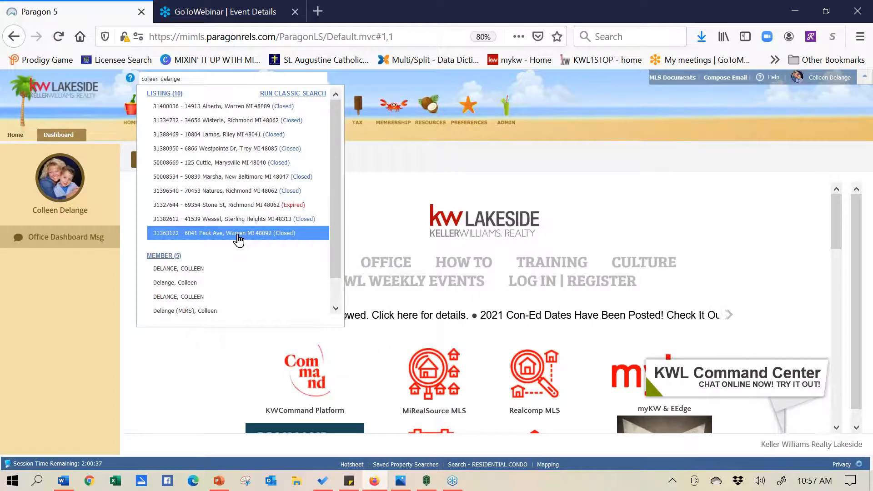
# Type the agent's full name into Power Search to find their listings and member entries
pyautogui.click(177, 289)
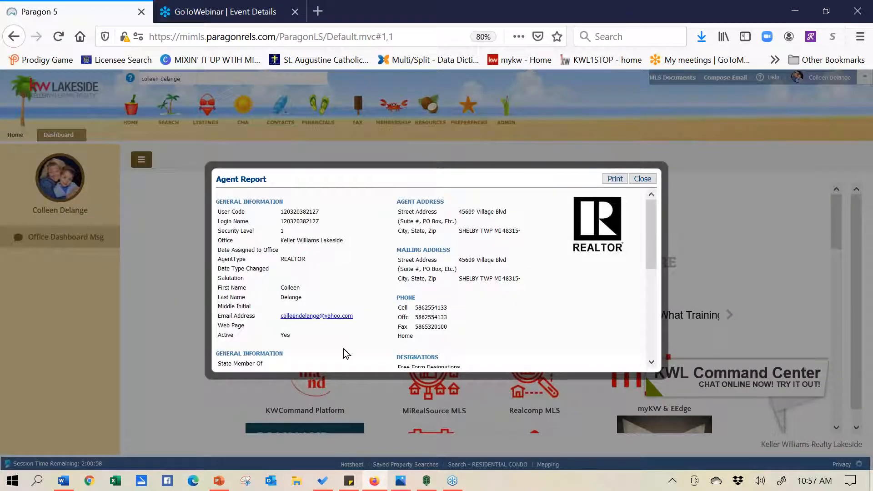
pyautogui.click(642, 178)
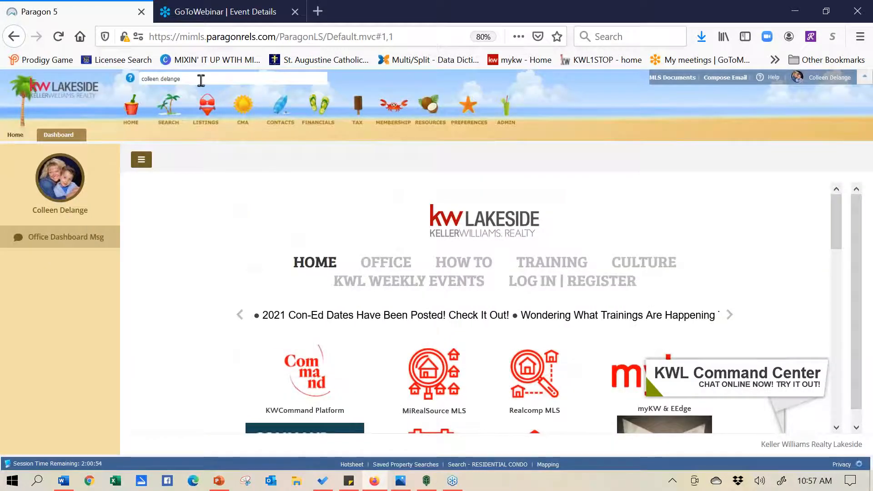
pyautogui.click(197, 79)
pyautogui.click(124, 138)
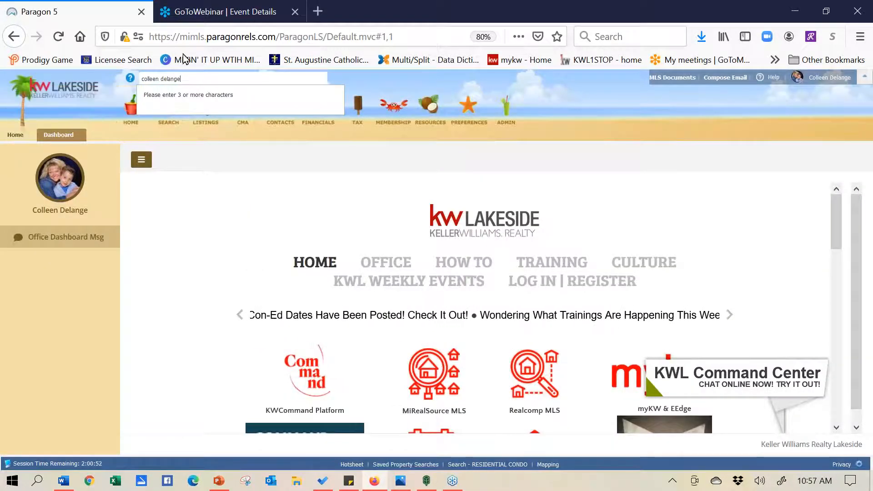
pyautogui.click(181, 80)
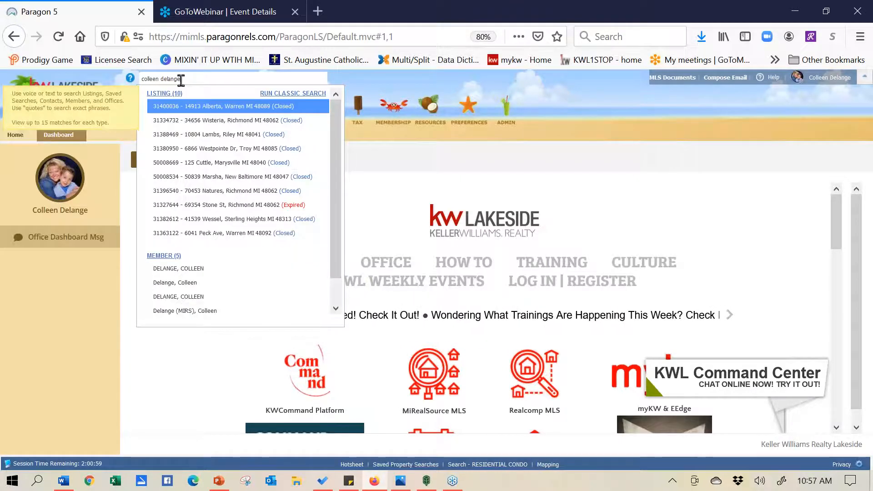
# Switch to the Home tab showing the market monitor, news, calendar and quick search panels
pyautogui.click(15, 135)
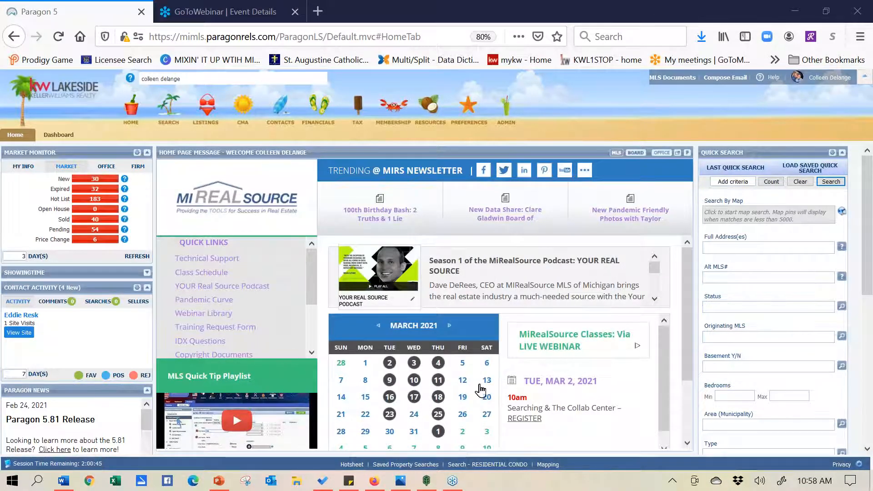
pyautogui.moveTo(544, 203)
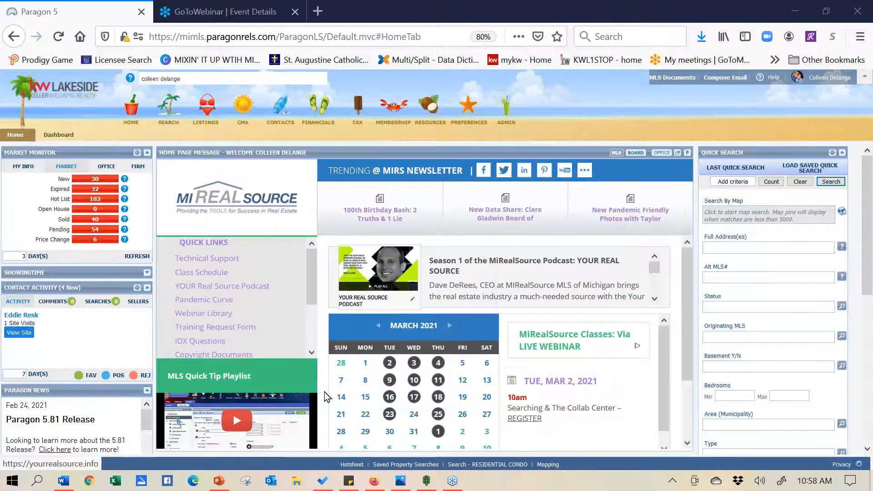
pyautogui.moveTo(320, 266)
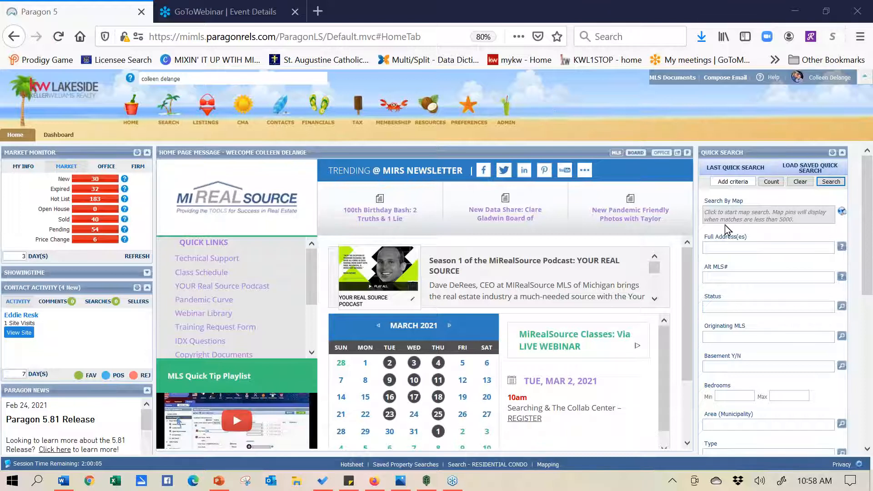
pyautogui.moveTo(764, 149); pyautogui.dragTo(72, 139)
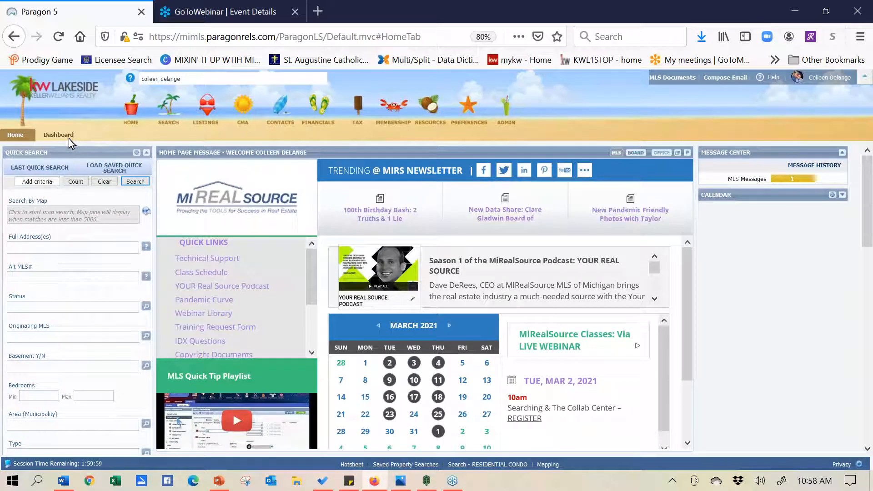
pyautogui.moveTo(69, 138); pyautogui.dragTo(766, 143)
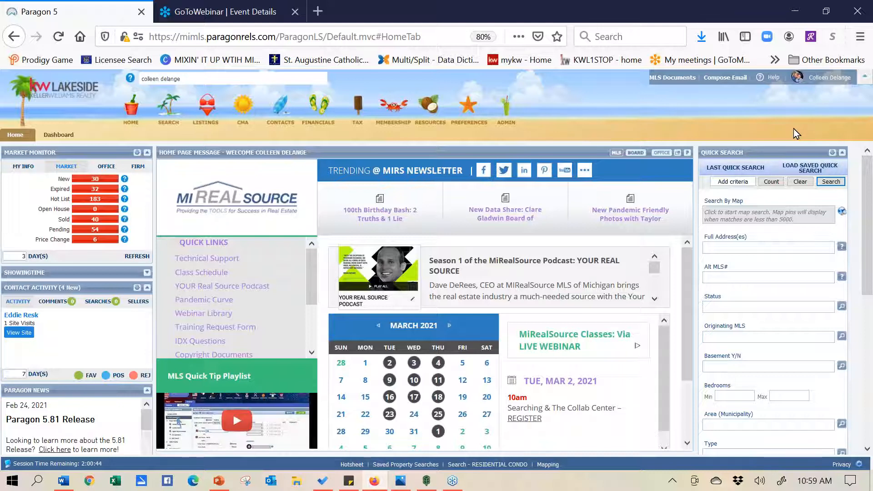
pyautogui.moveTo(380, 214)
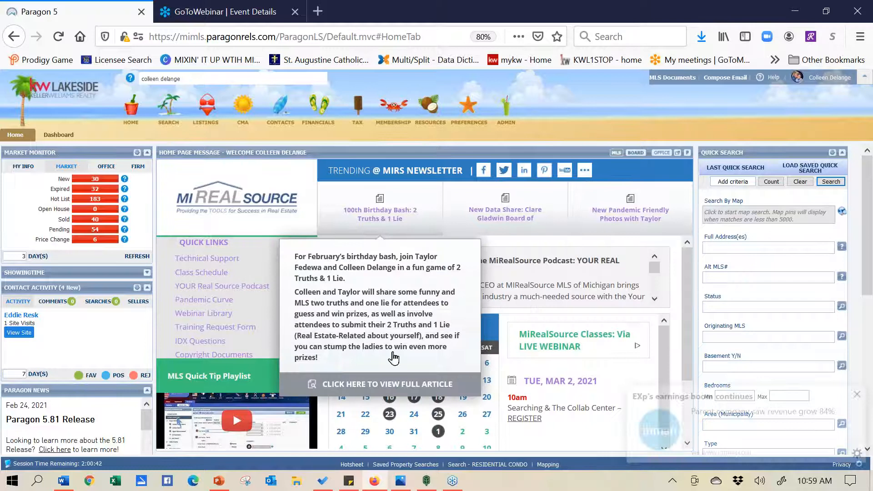
pyautogui.click(857, 395)
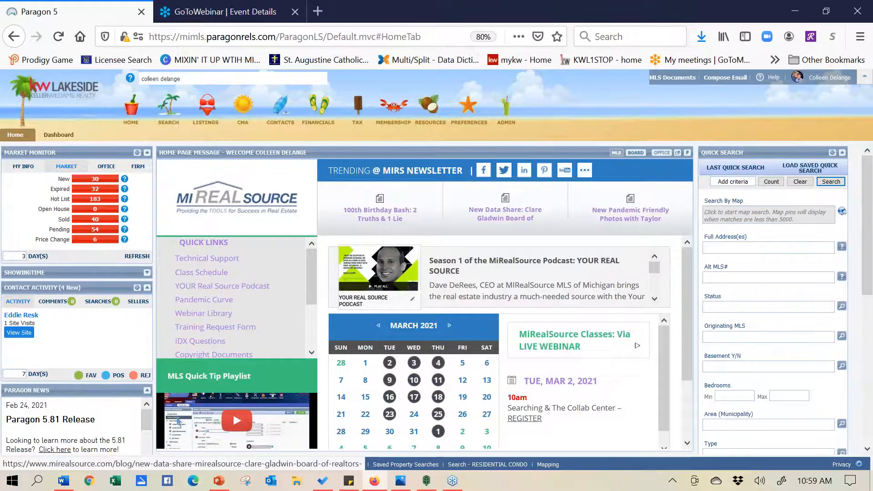
pyautogui.click(196, 77)
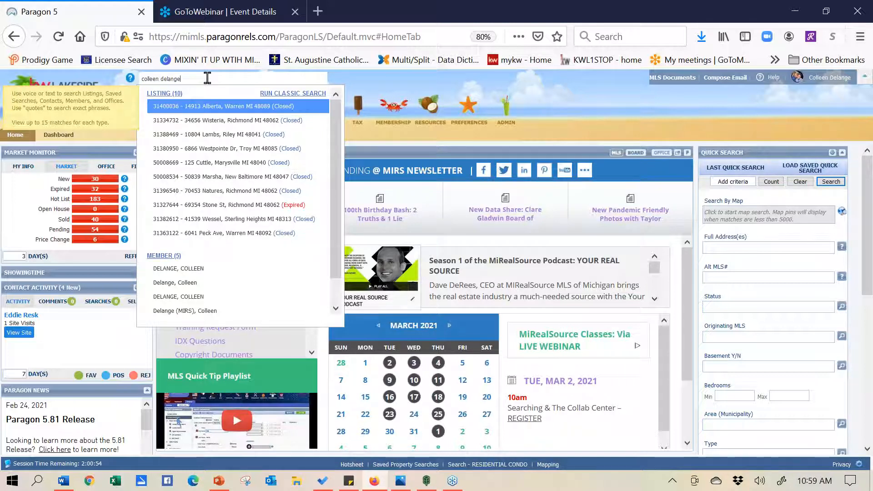
# Set 3 bedrooms, Sterling Heights municipality and basement Y in Quick Search
pyautogui.click(775, 303)
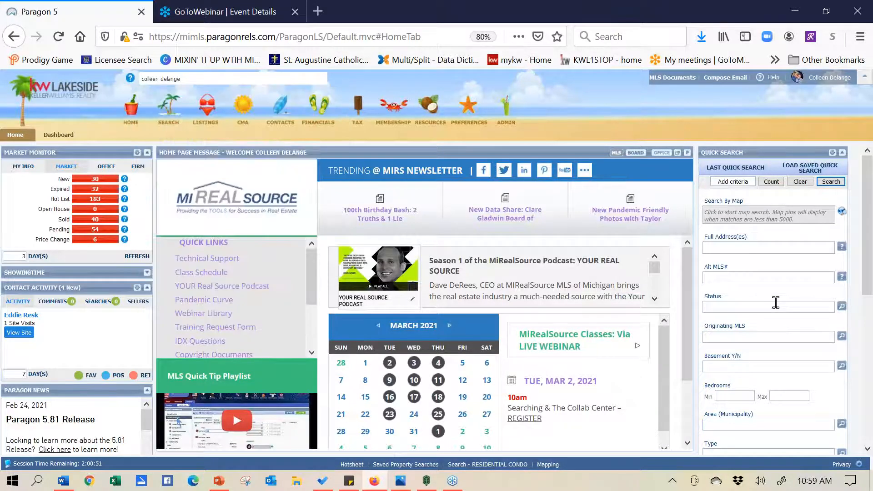
pyautogui.click(746, 395)
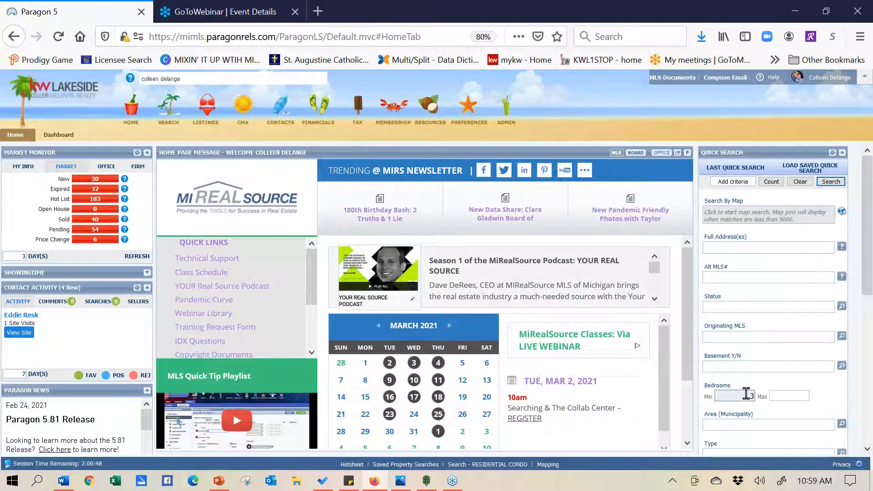
pyautogui.click(750, 427)
pyautogui.write('sterling')
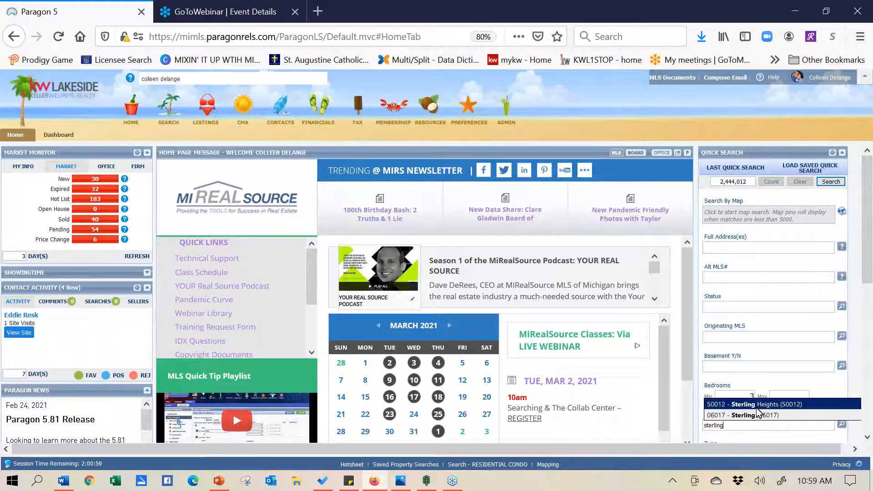
pyautogui.click(757, 405)
pyautogui.write('y')
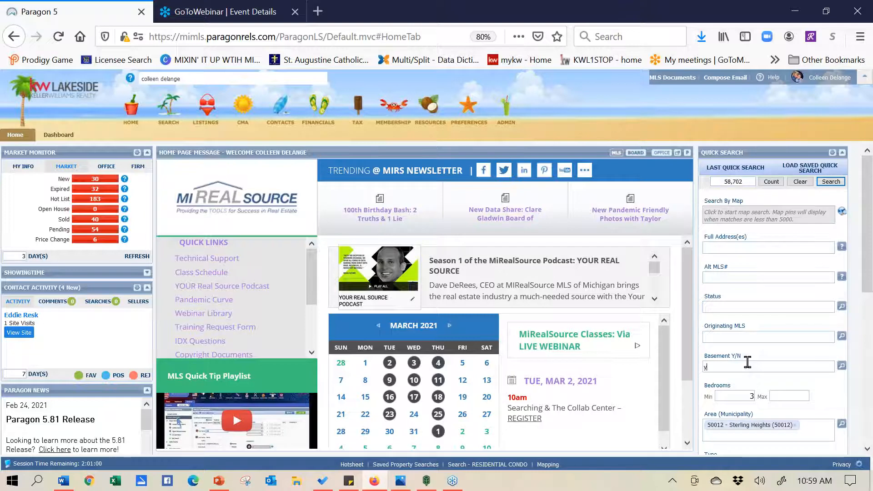
pyautogui.click(742, 379)
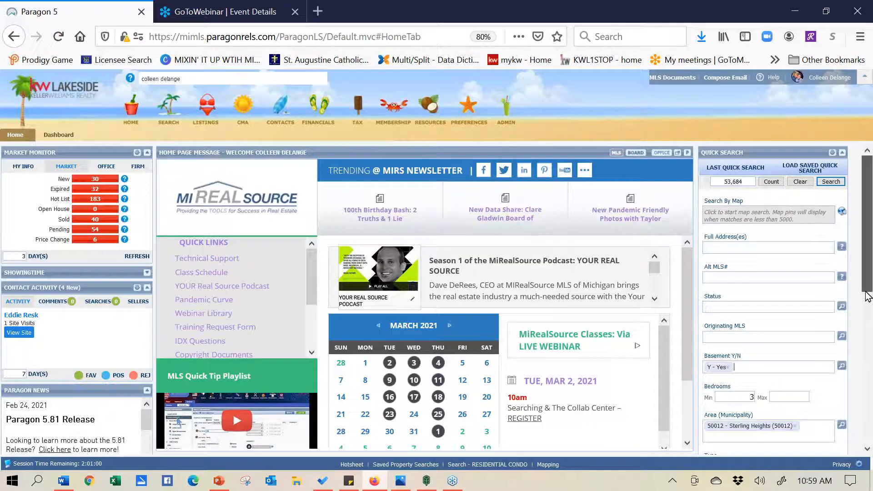
# Limit status to ALL ACTIVE (64 matches), then clear every Quick Search criterion
pyautogui.scroll(-3, 866, 290)
pyautogui.scroll(-1, 437, 297)
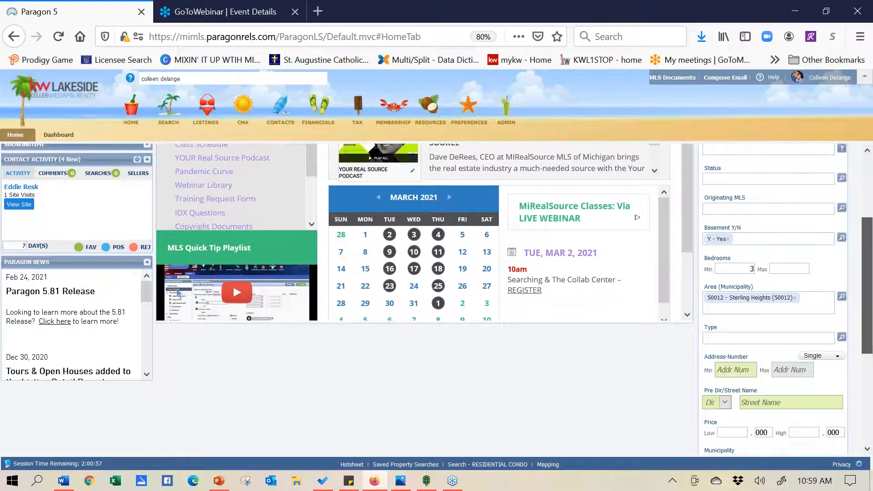
pyautogui.scroll(3, 863, 284)
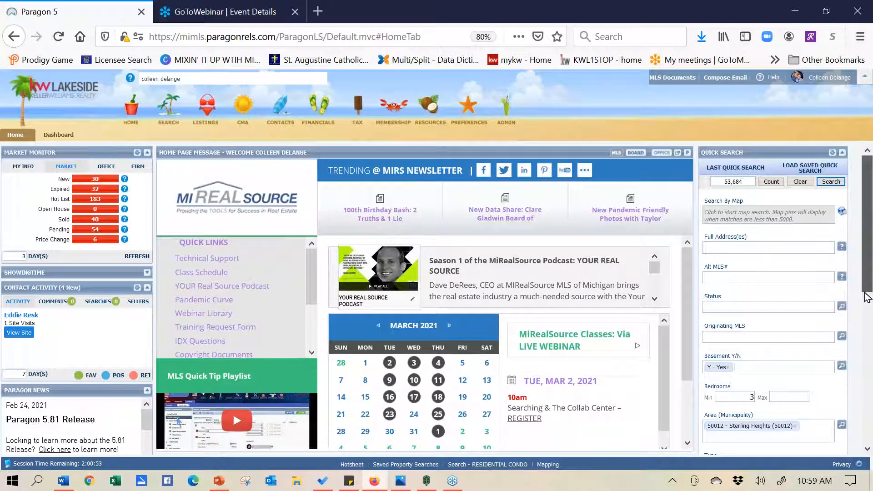
pyautogui.scroll(-1, 864, 308)
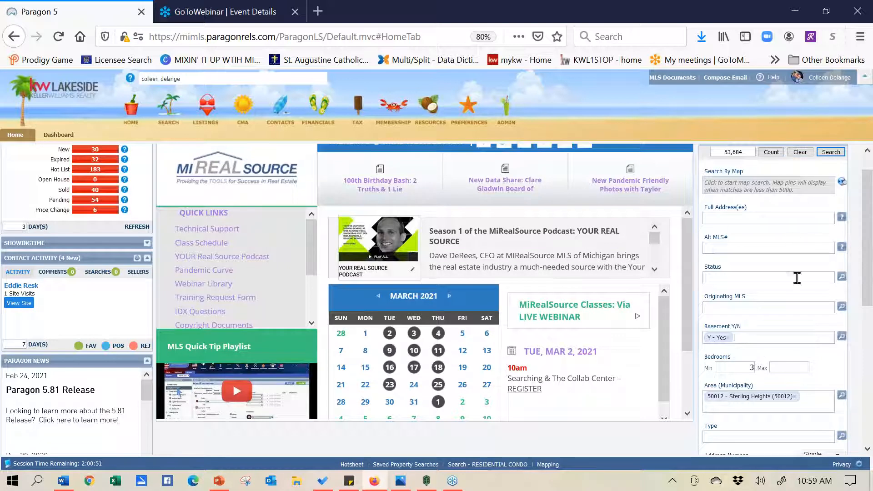
pyautogui.click(791, 277)
pyautogui.write('a')
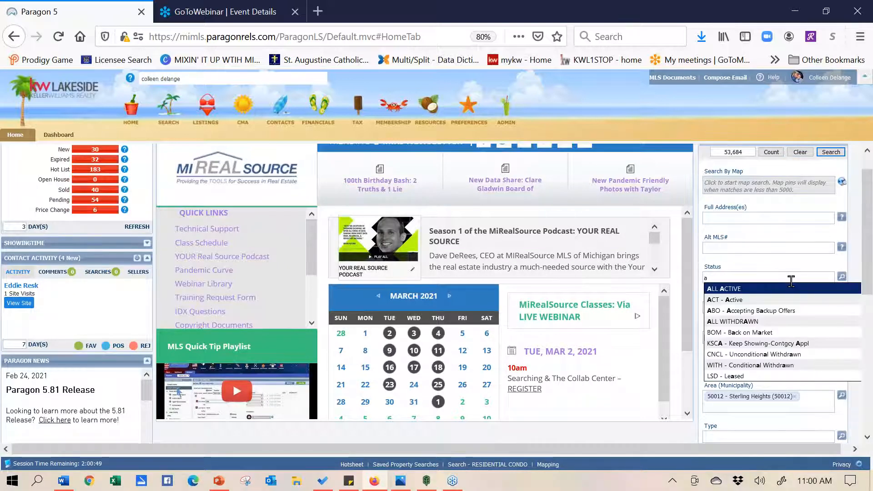
pyautogui.click(784, 290)
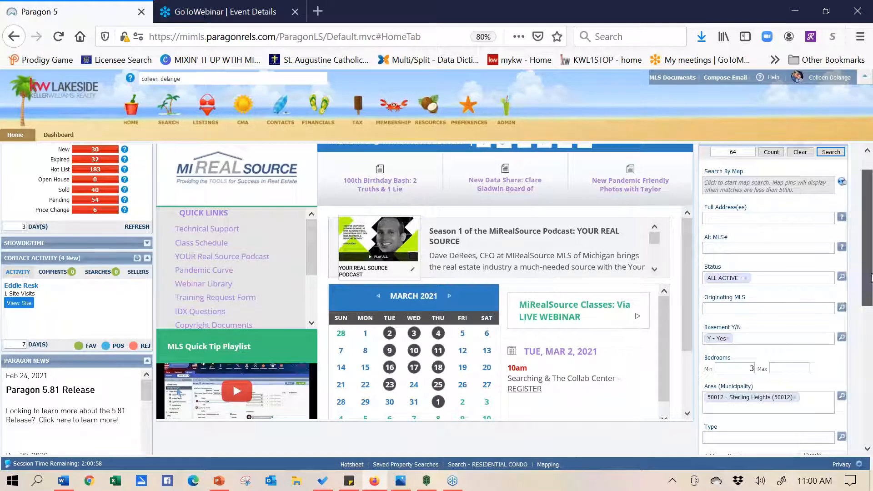
pyautogui.moveTo(870, 284); pyautogui.dragTo(867, 255)
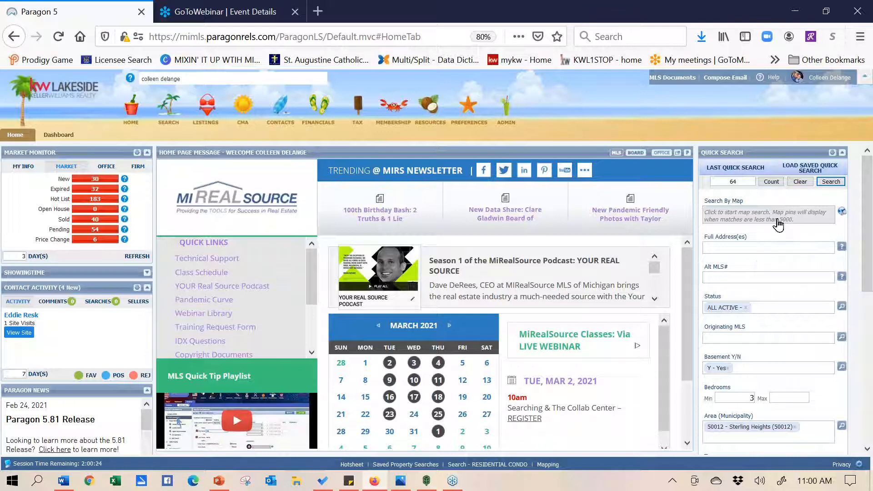
pyautogui.click(800, 181)
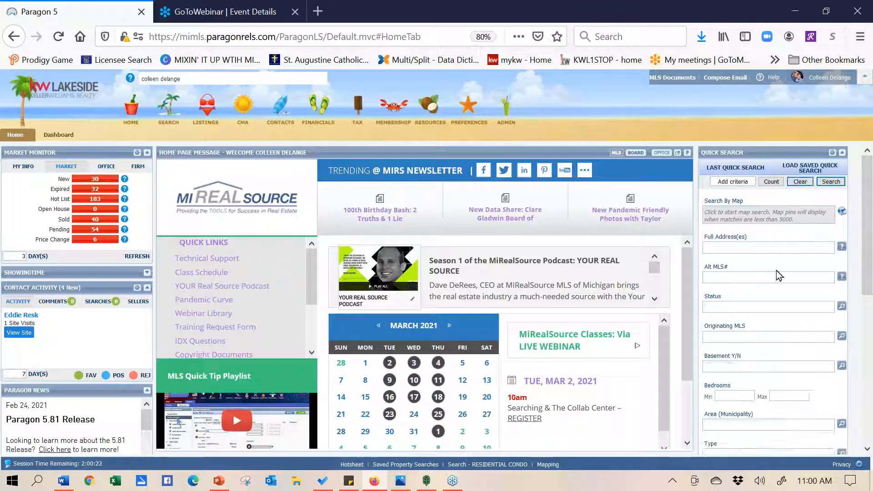
# Add a street address as a Full Address(es) tag in Quick Search
pyautogui.click(728, 242)
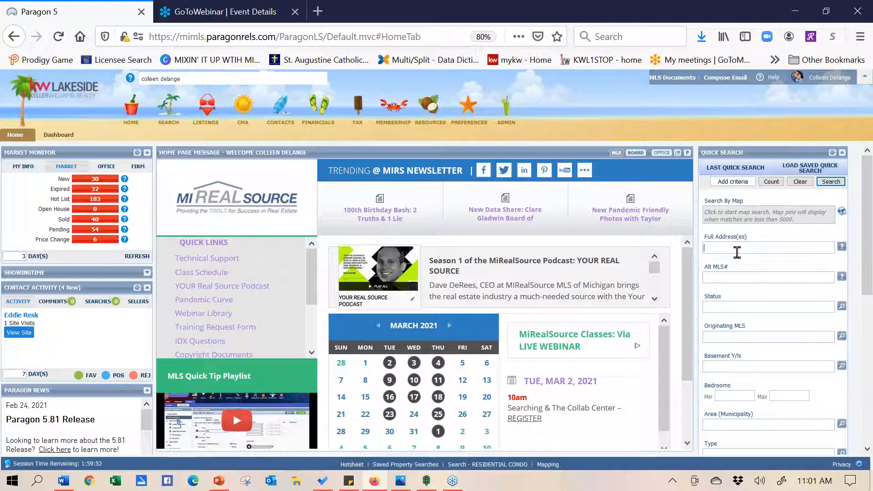
pyautogui.press('Return')
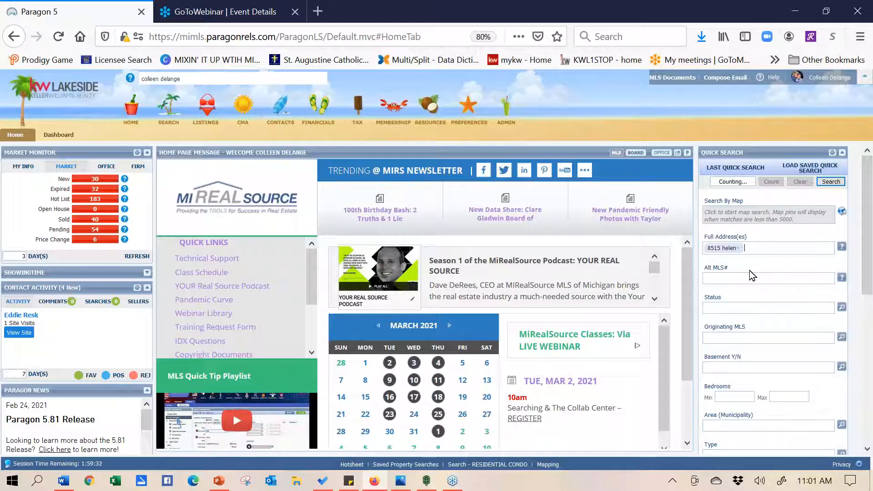
# Add two more partial street addresses as Full Address(es) tags, reaching 11 matches
pyautogui.write('123')
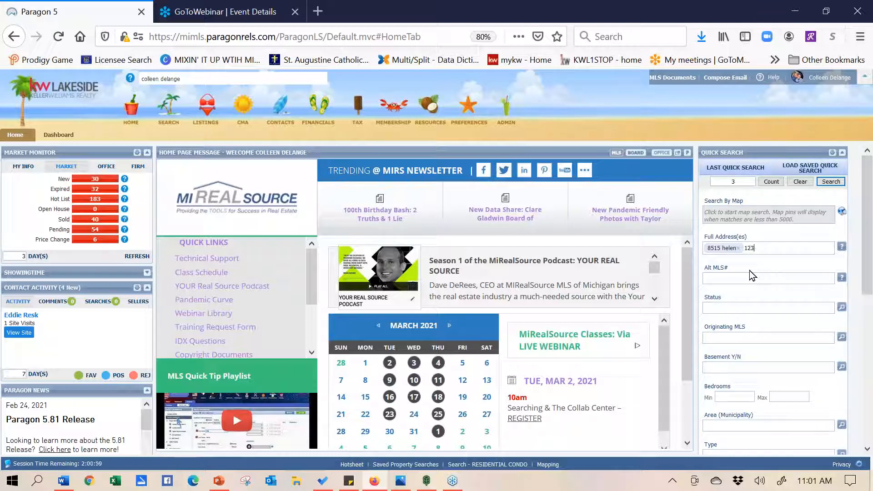
pyautogui.write(' cherry')
pyautogui.press('Return')
pyautogui.write('123 west')
pyautogui.press('Return')
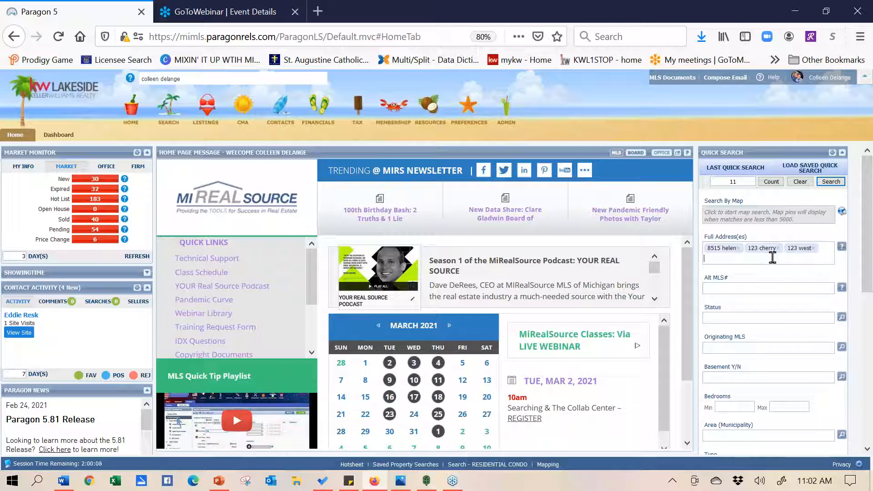
# Run the three-address search and check rows 4 through 7 in the results
pyautogui.click(831, 182)
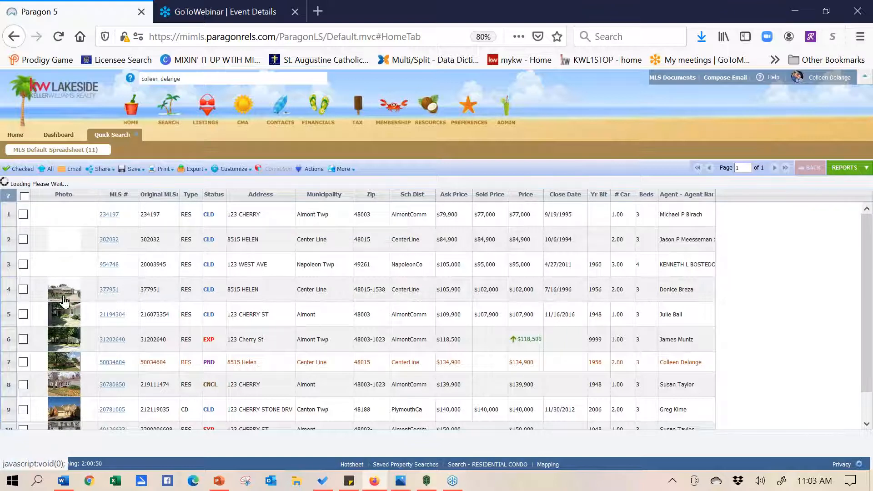
pyautogui.click(39, 291)
pyautogui.click(23, 290)
pyautogui.click(23, 314)
pyautogui.click(23, 340)
pyautogui.click(24, 362)
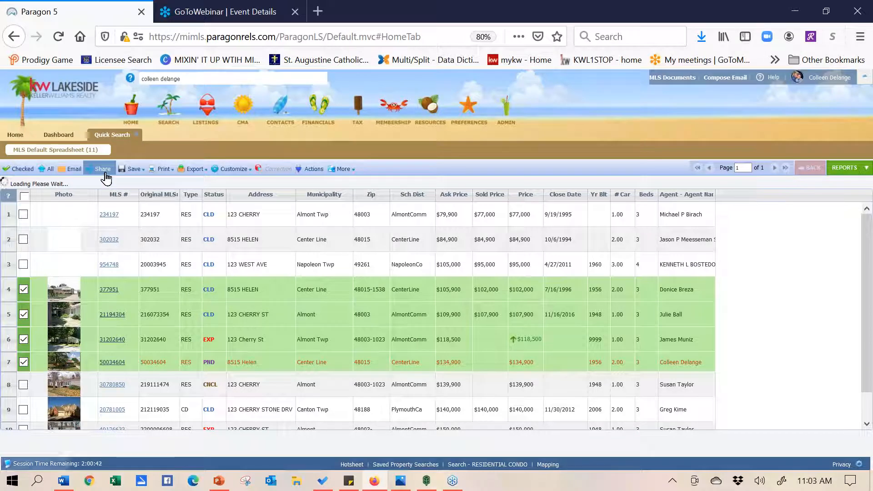
pyautogui.moveTo(108, 175)
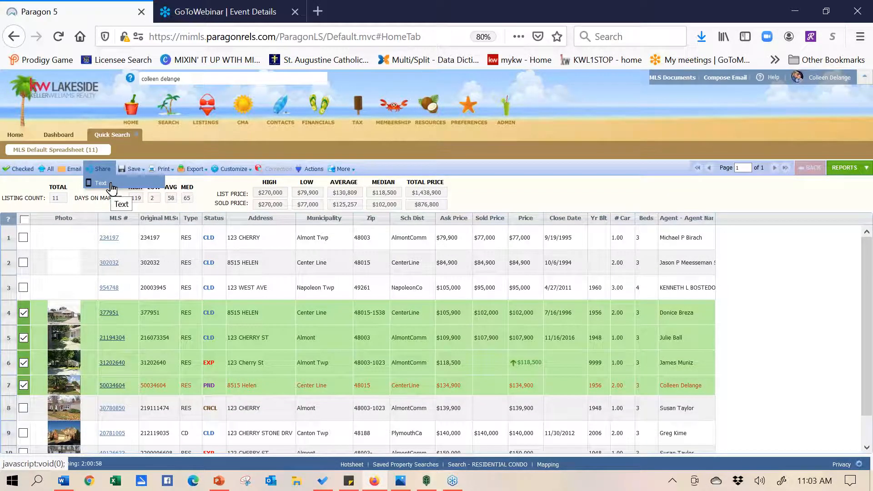
pyautogui.click(101, 183)
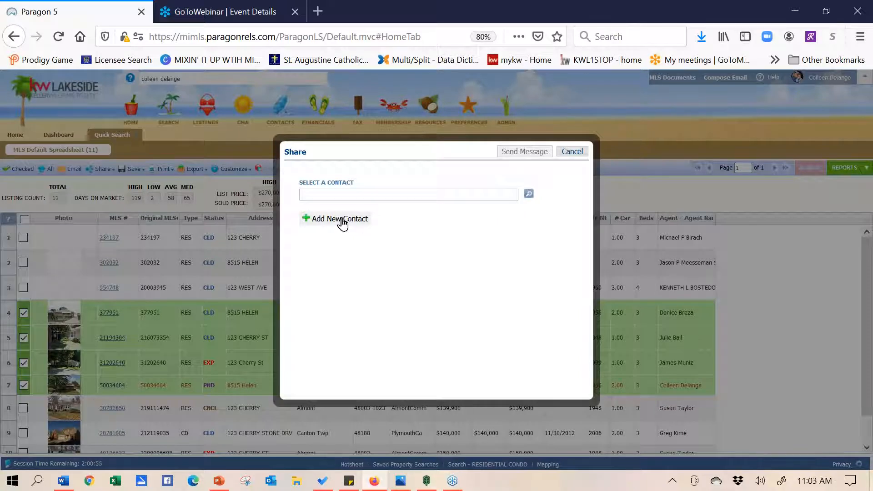
pyautogui.click(529, 194)
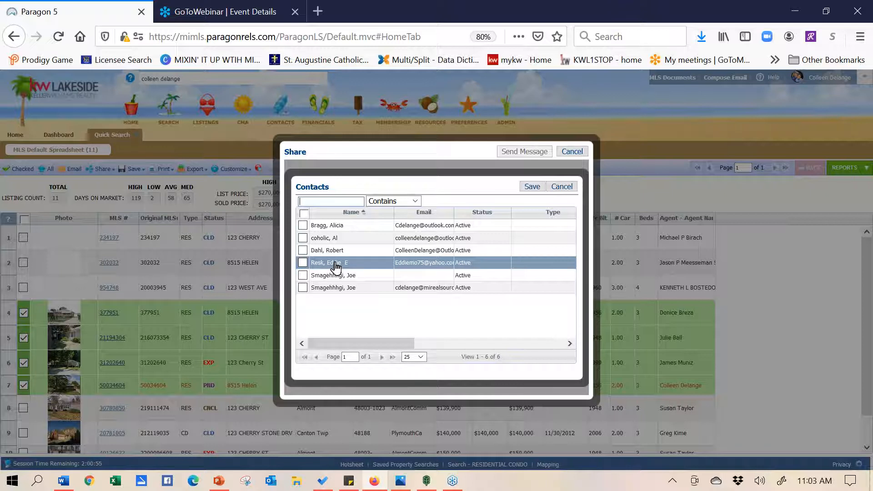
pyautogui.click(579, 155)
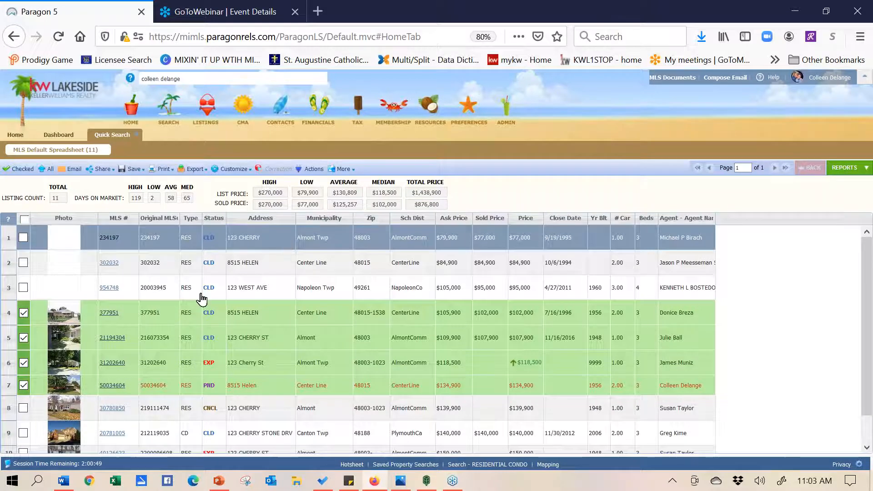
# Check rows 8 and 9, then filter the spreadsheet to the six checked listings
pyautogui.click(23, 409)
pyautogui.click(23, 434)
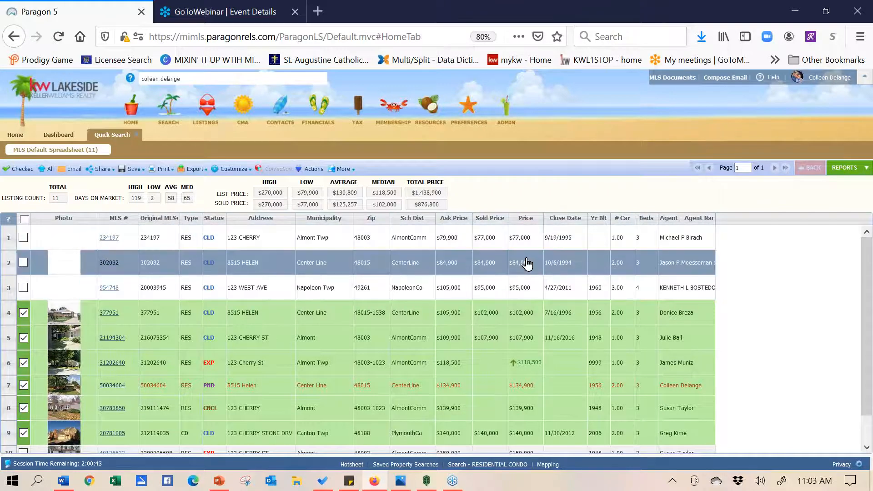
pyautogui.click(20, 169)
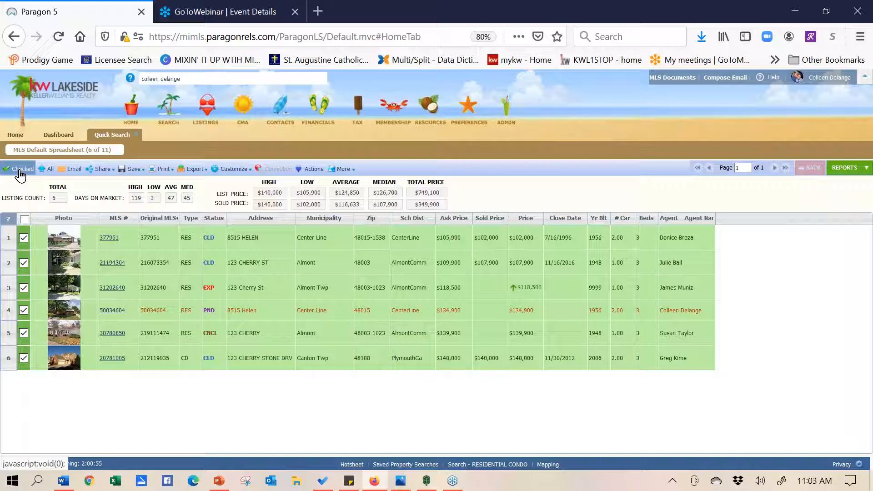
pyautogui.moveTo(165, 178)
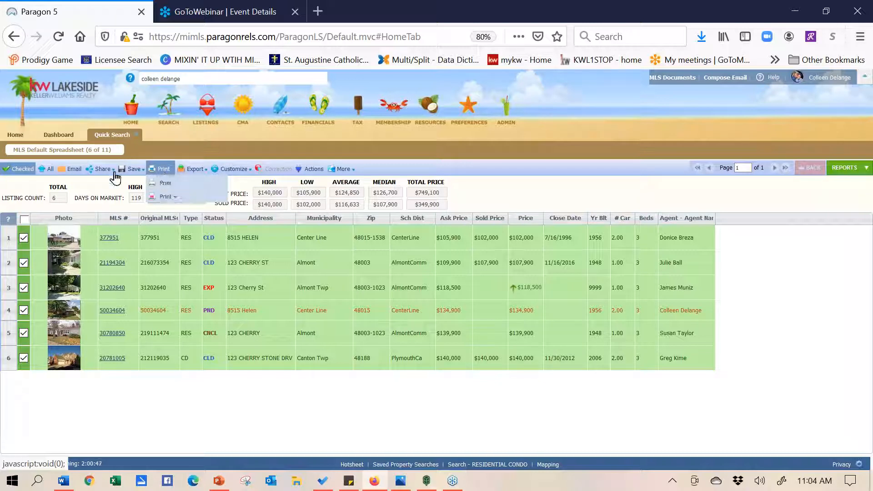
pyautogui.click(76, 174)
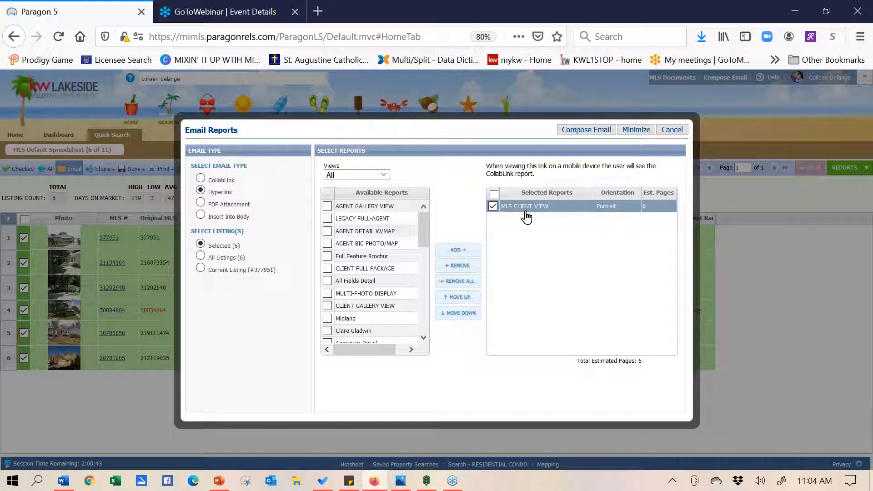
pyautogui.click(672, 132)
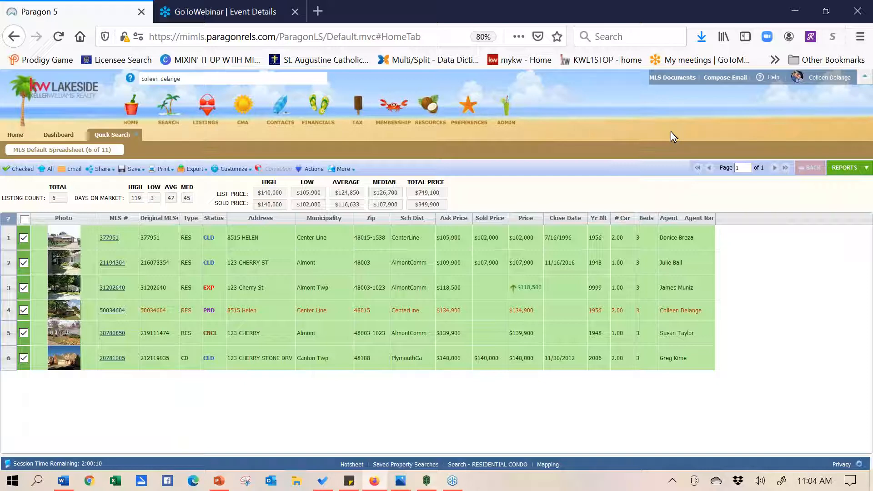
pyautogui.click(160, 169)
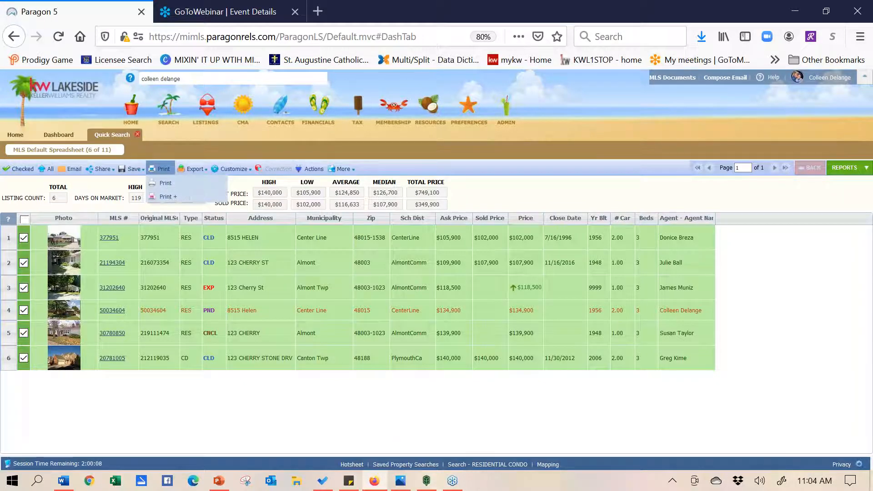
# Close the quick search results, return Home, and clear the three street-address criteria from quick search
pyautogui.click(137, 135)
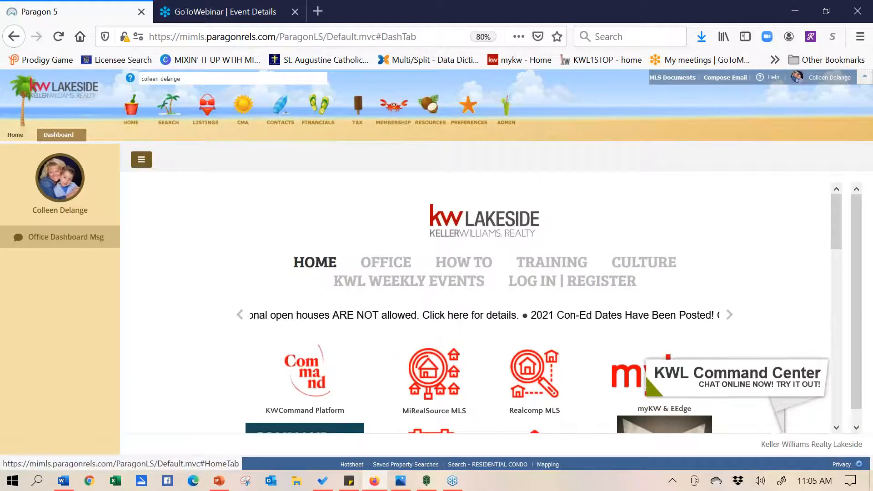
pyautogui.click(15, 135)
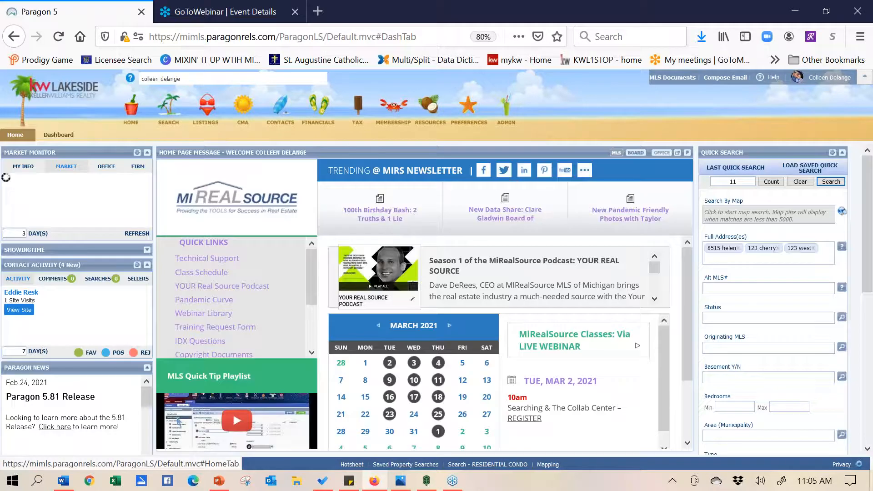
pyautogui.click(196, 77)
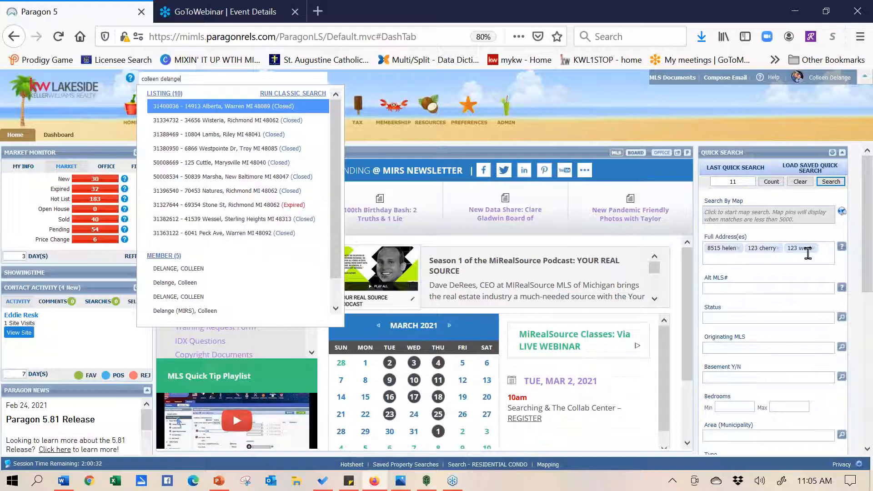
pyautogui.click(799, 183)
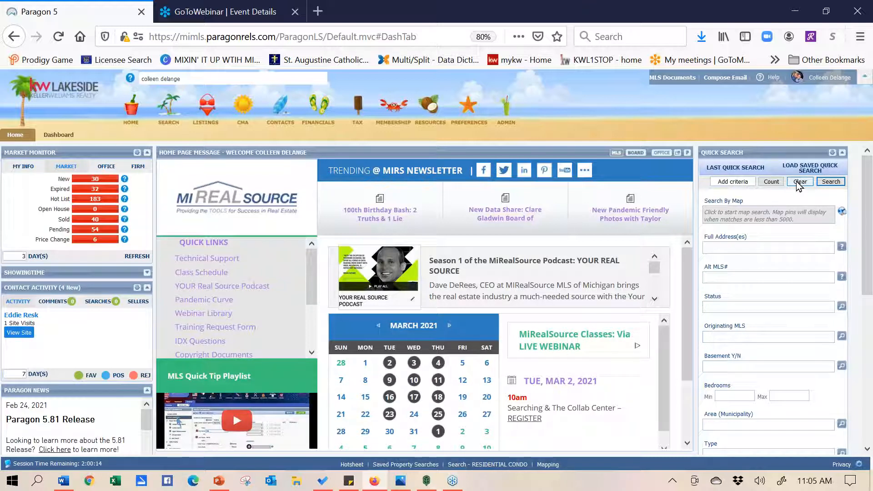
# Enter 174018 in the Alt MLS# field of the quick search form
pyautogui.click(758, 276)
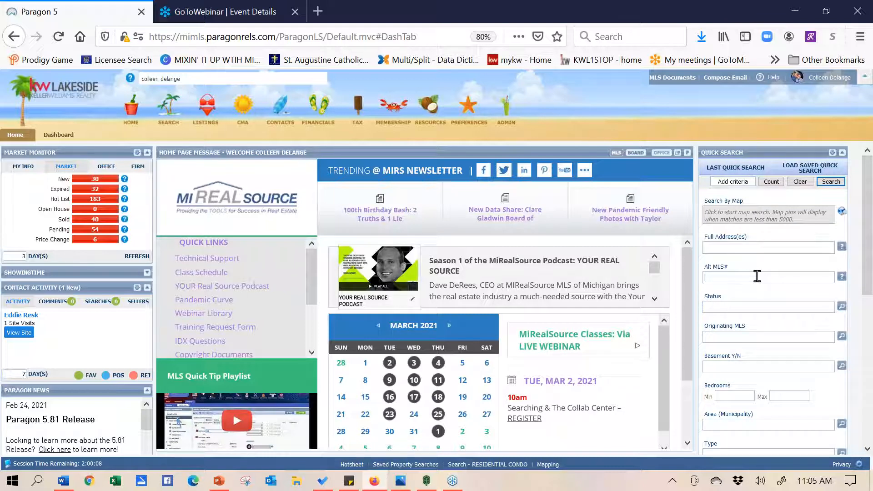
pyautogui.write('174018')
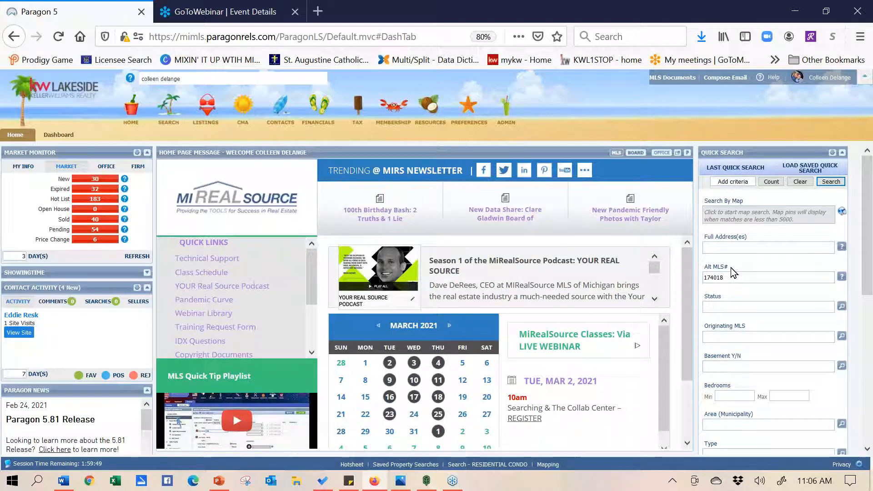
pyautogui.moveTo(731, 276); pyautogui.dragTo(682, 276)
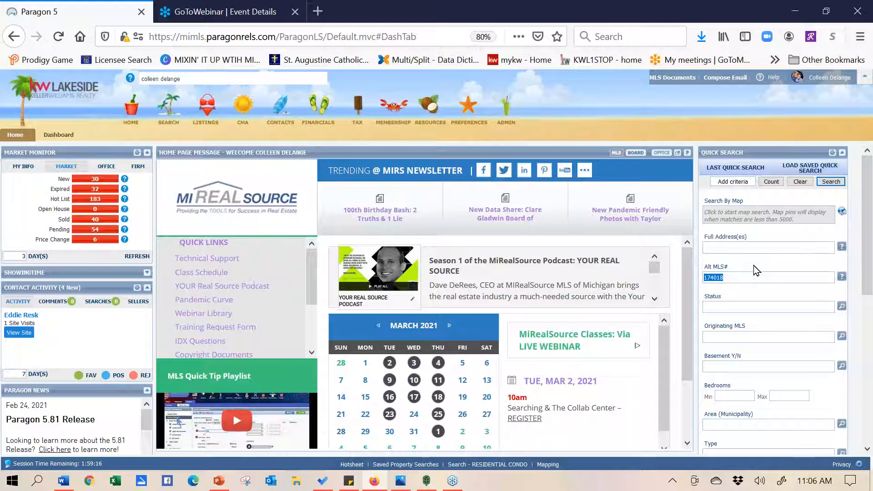
# In Customize Quick Search, find Alt MLS# and move it and Bedrooms up below Full Address(es)
pyautogui.click(829, 170)
pyautogui.click(254, 186)
pyautogui.write('al')
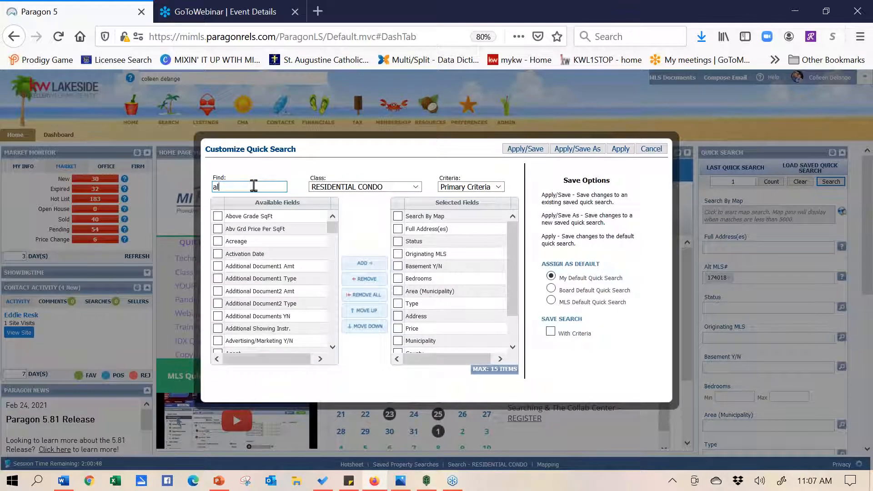
pyautogui.write('t')
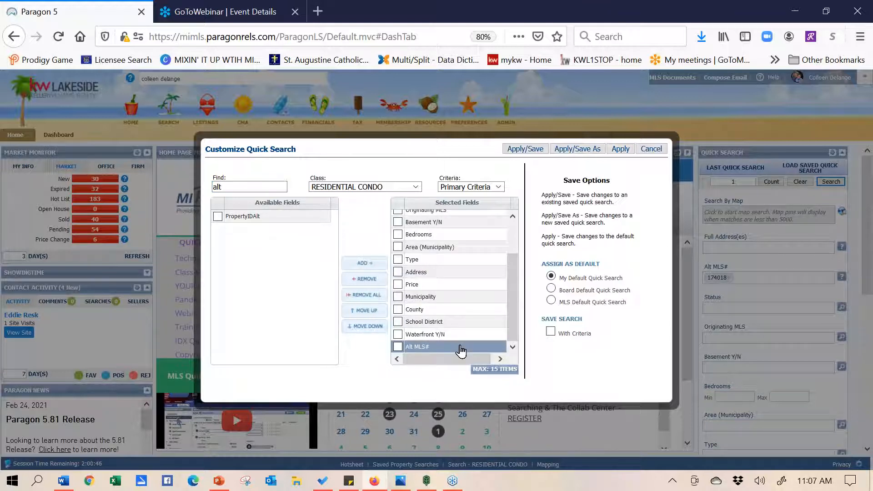
pyautogui.moveTo(460, 350); pyautogui.dragTo(461, 241)
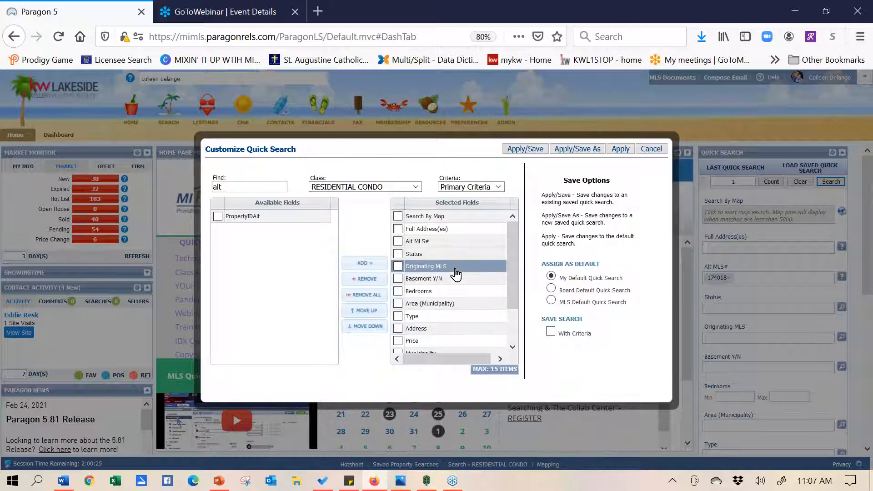
pyautogui.moveTo(451, 295); pyautogui.dragTo(447, 258)
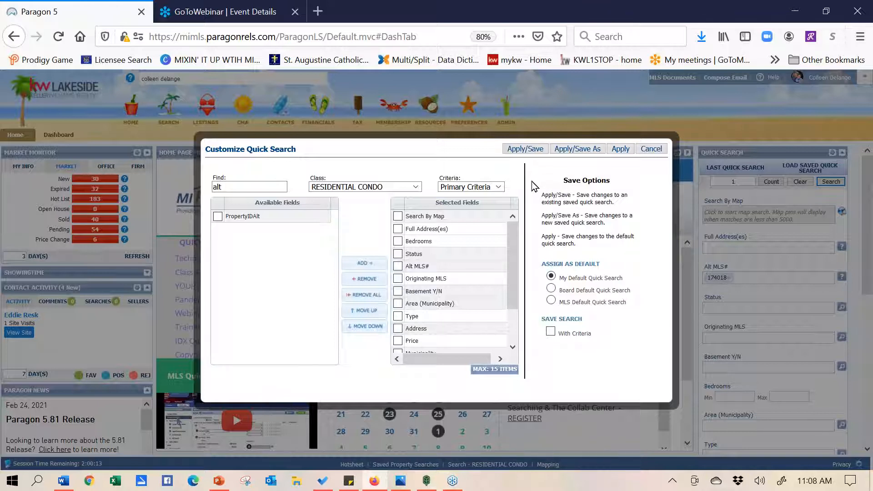
# Apply the new quick search field order, then show the Last Quick Search list
pyautogui.click(620, 149)
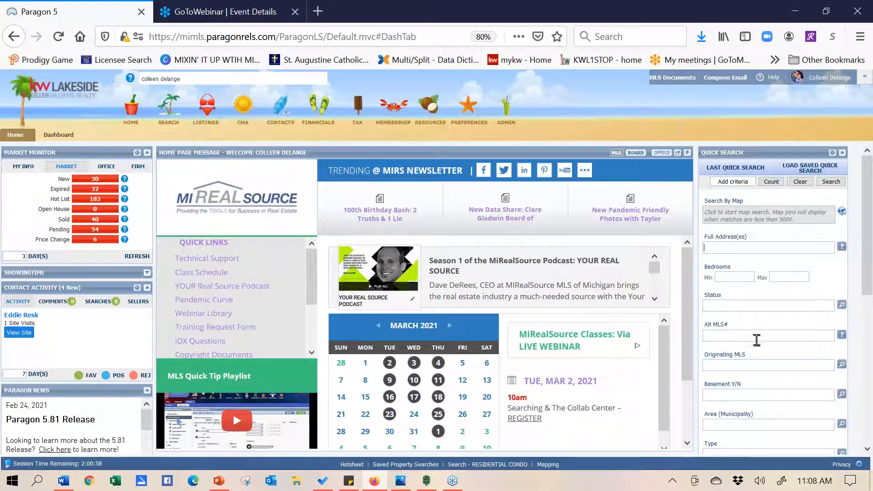
pyautogui.click(741, 337)
pyautogui.click(731, 171)
# Hide the previous quick searches list and open the Search menu of search classes
pyautogui.click(739, 167)
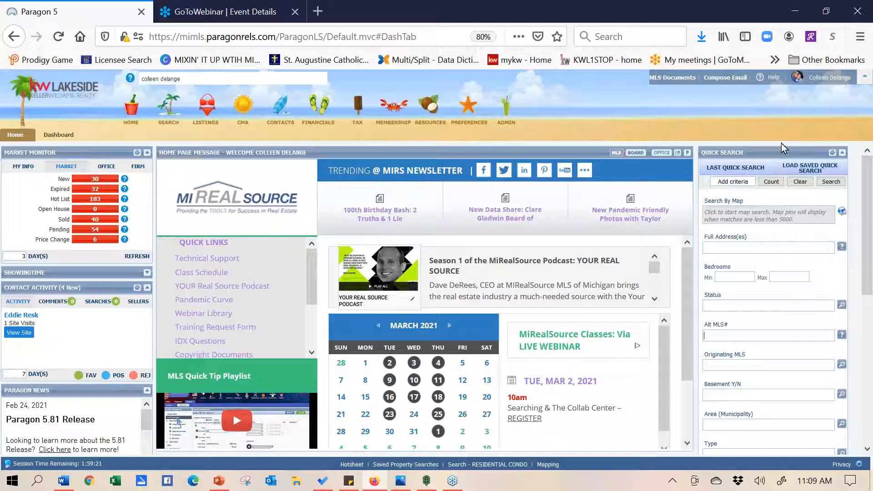
pyautogui.click(169, 112)
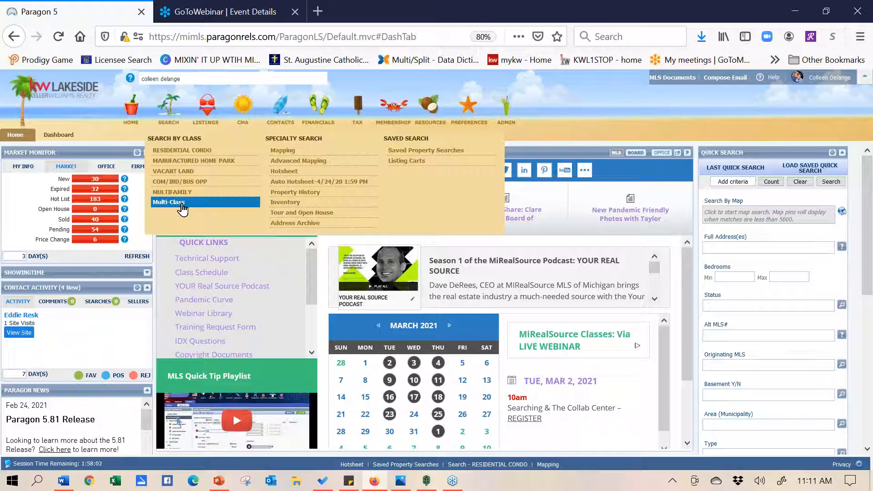
# Start a new Residential Condo search and show the Customize options for the criteria form
pyautogui.click(193, 154)
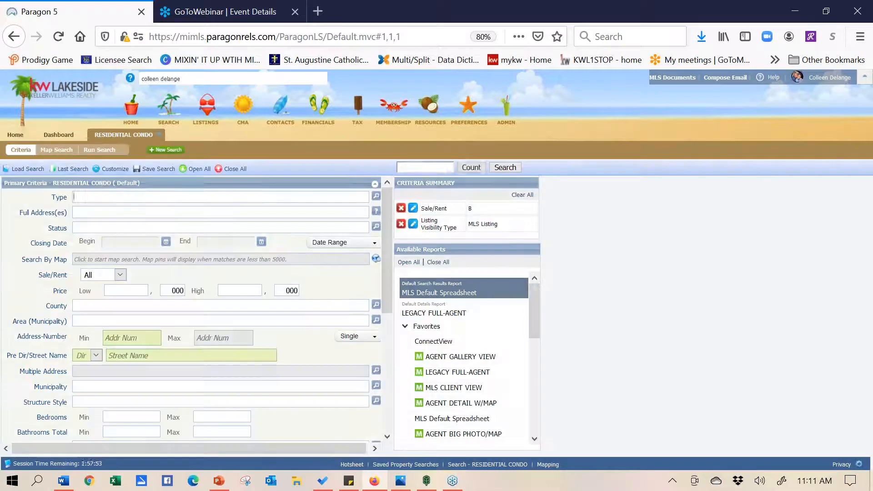
pyautogui.click(113, 171)
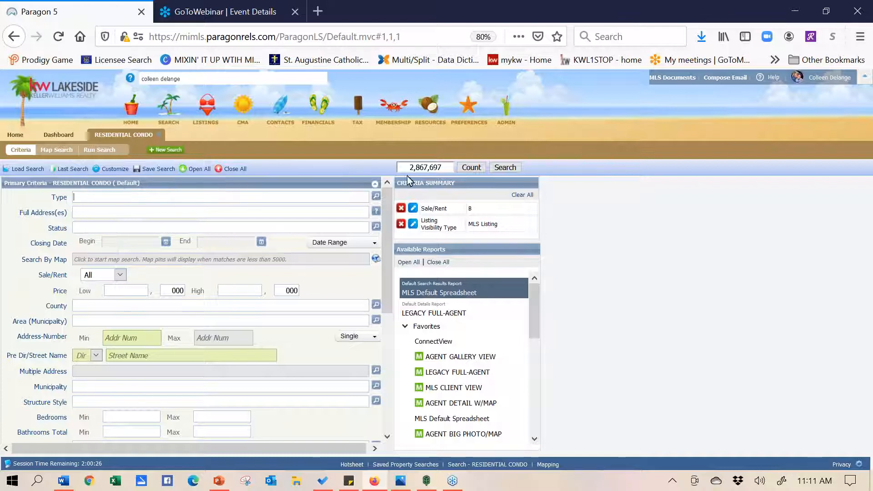
# Set the property Type criterion to RES - Residential
pyautogui.click(376, 197)
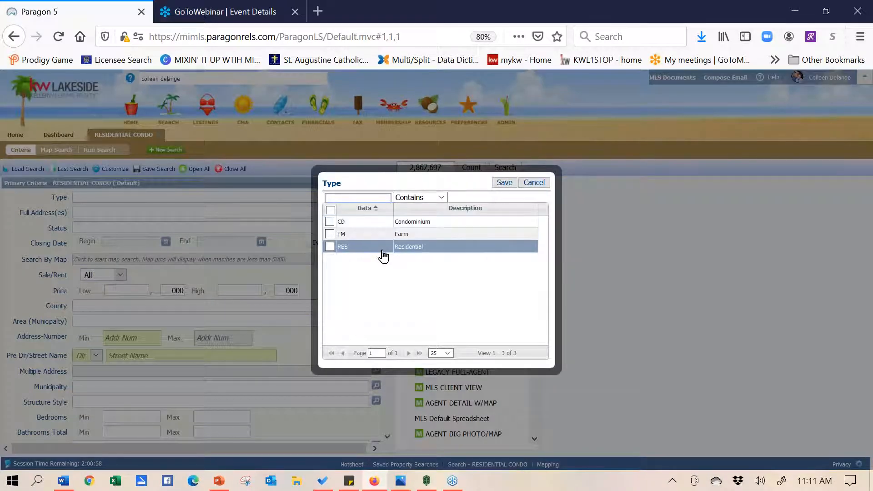
pyautogui.click(330, 248)
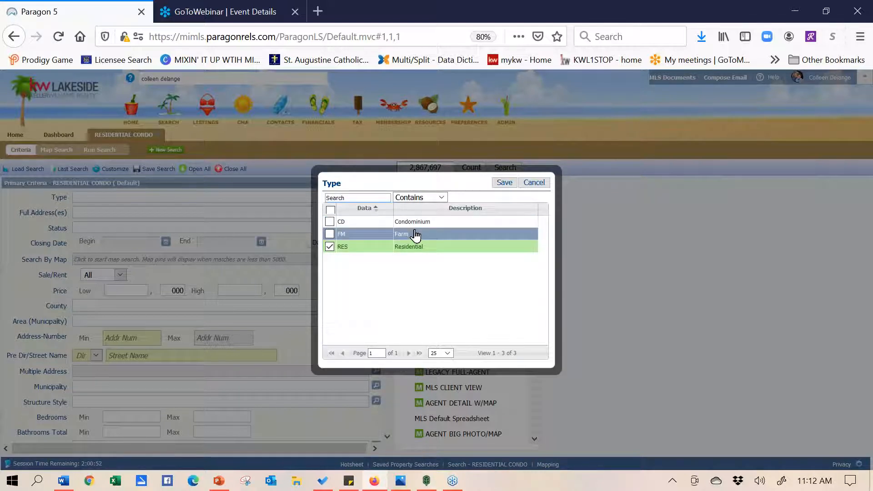
pyautogui.click(504, 184)
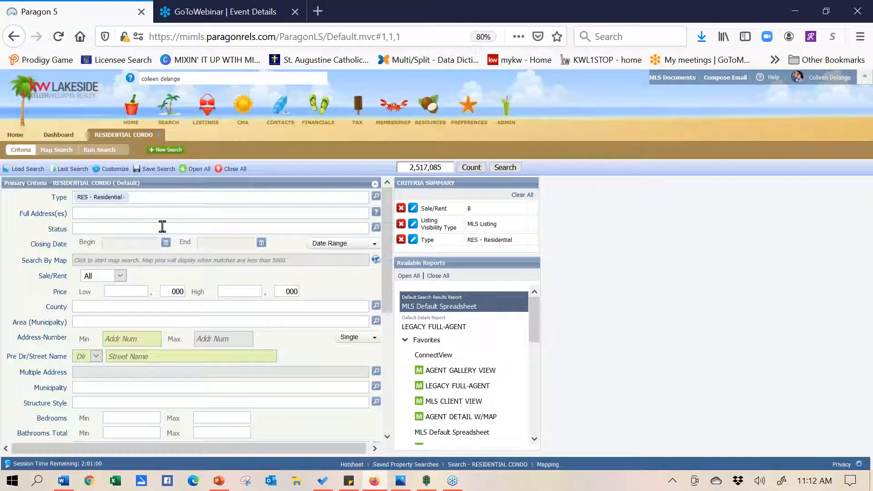
# Set the Status criterion to Active, Sold/Closed and Pending
pyautogui.click(162, 228)
pyautogui.write('a')
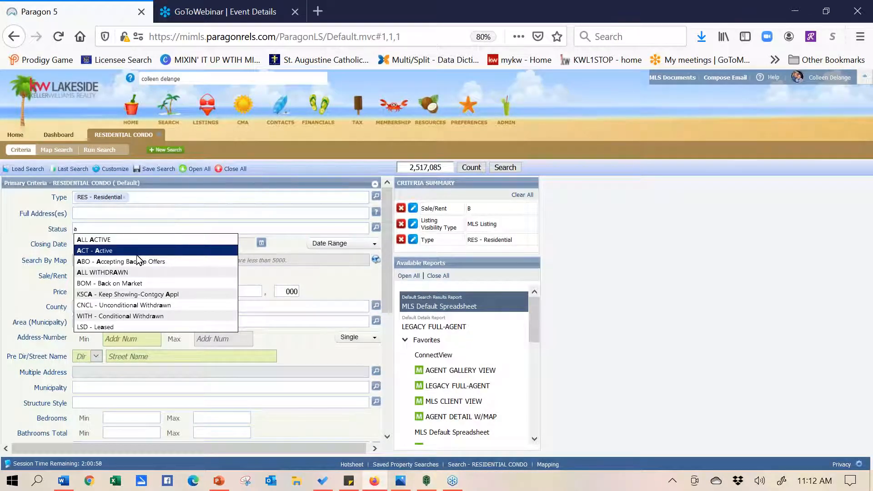
pyautogui.click(133, 251)
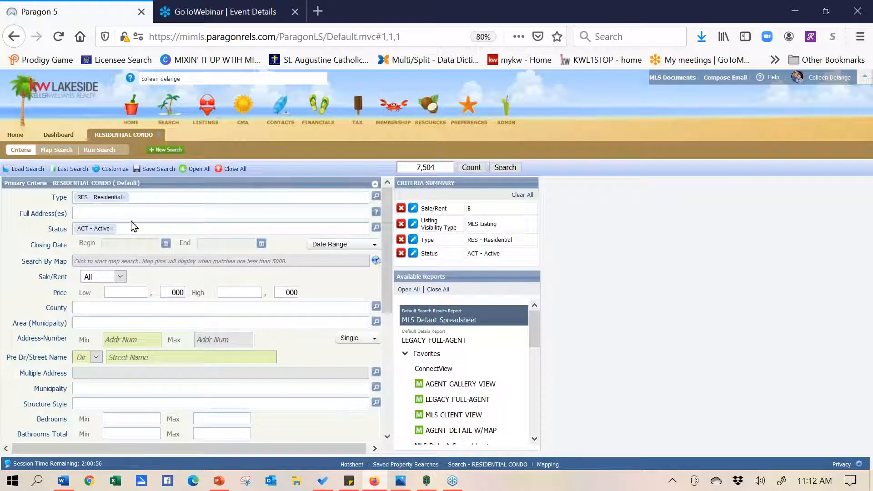
pyautogui.click(376, 227)
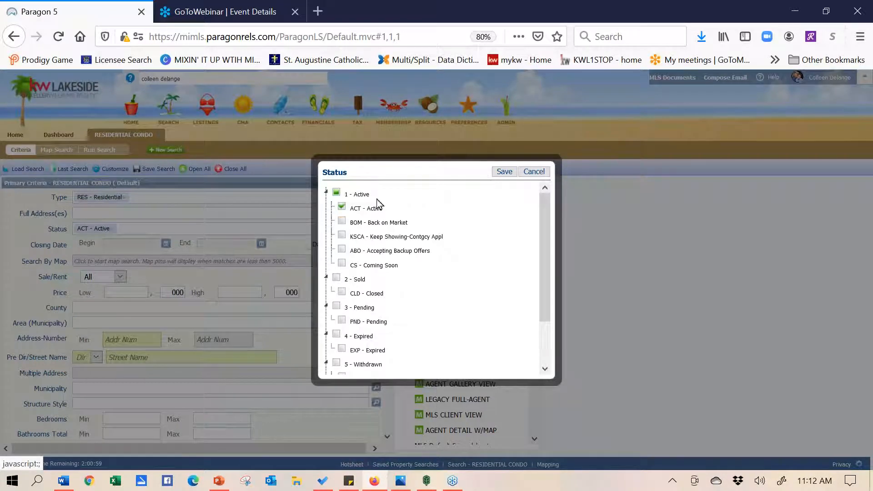
pyautogui.click(336, 278)
pyautogui.click(337, 306)
pyautogui.click(503, 172)
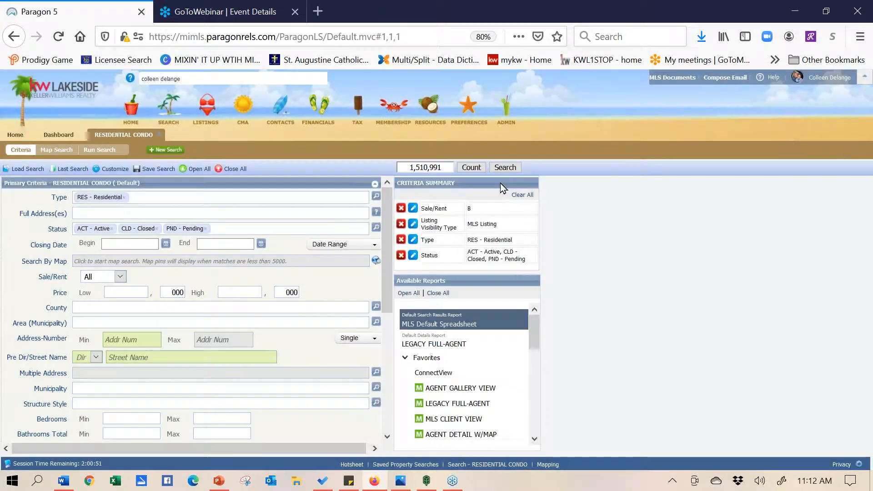
# Limit Closing Date to 6 Months Back and Sale/Rent to For Sale
pyautogui.click(131, 244)
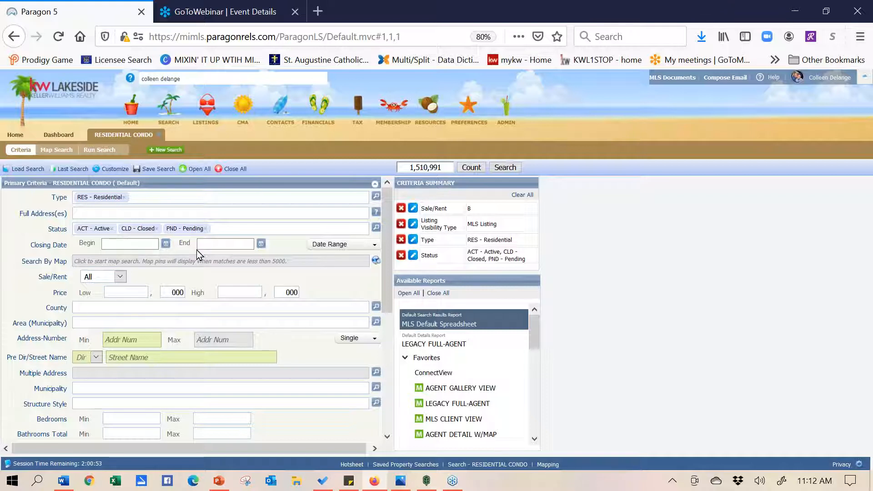
pyautogui.click(348, 249)
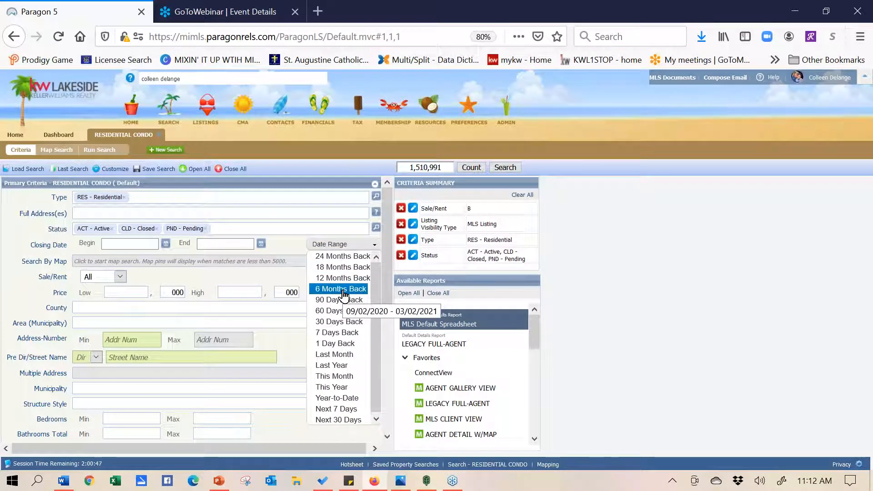
pyautogui.click(344, 289)
pyautogui.click(121, 277)
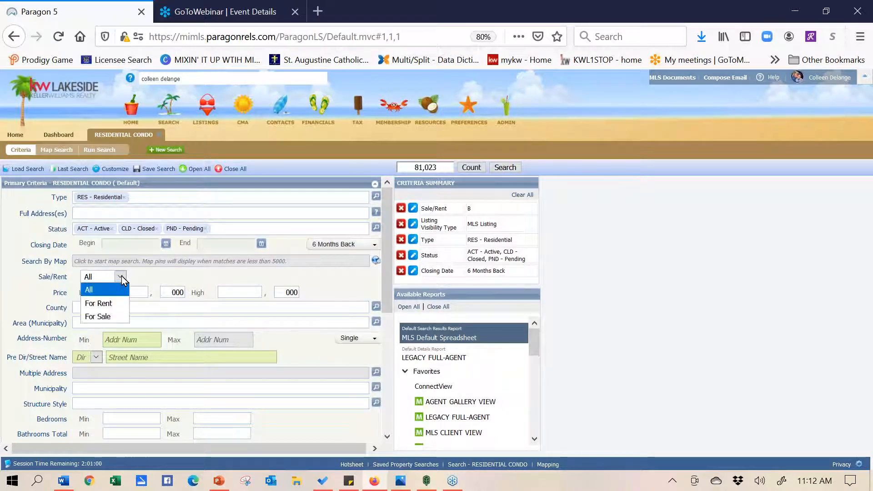
pyautogui.click(115, 317)
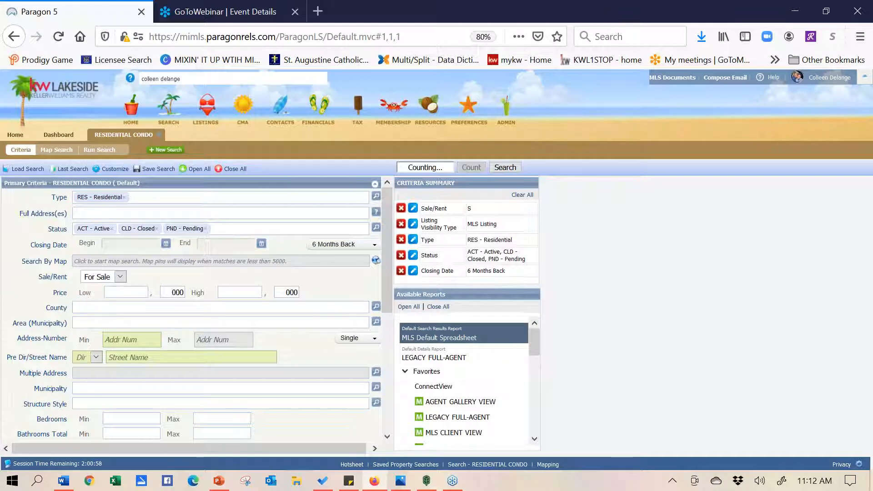
# Set the Structure Style criterion to 1S - 1 Story
pyautogui.click(139, 418)
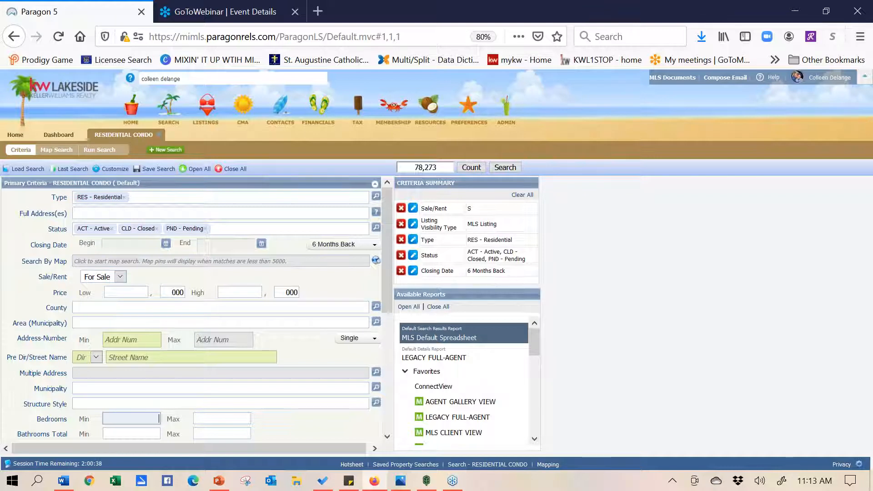
pyautogui.click(132, 398)
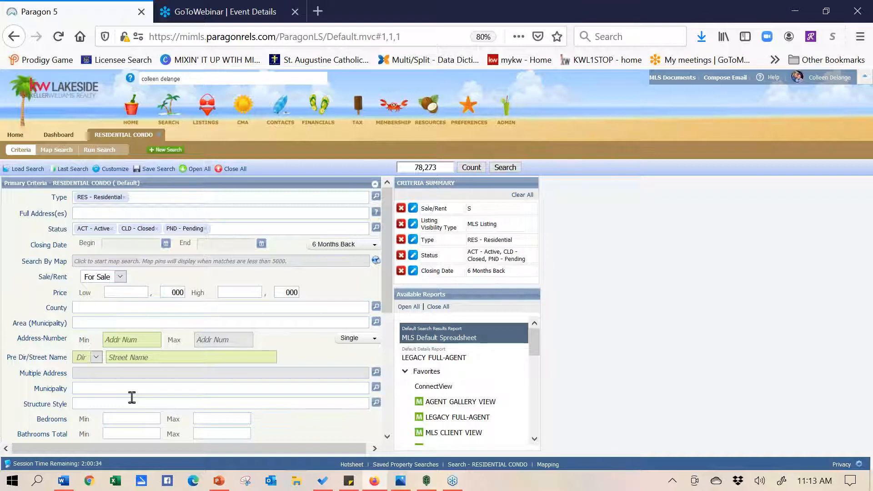
pyautogui.write('1')
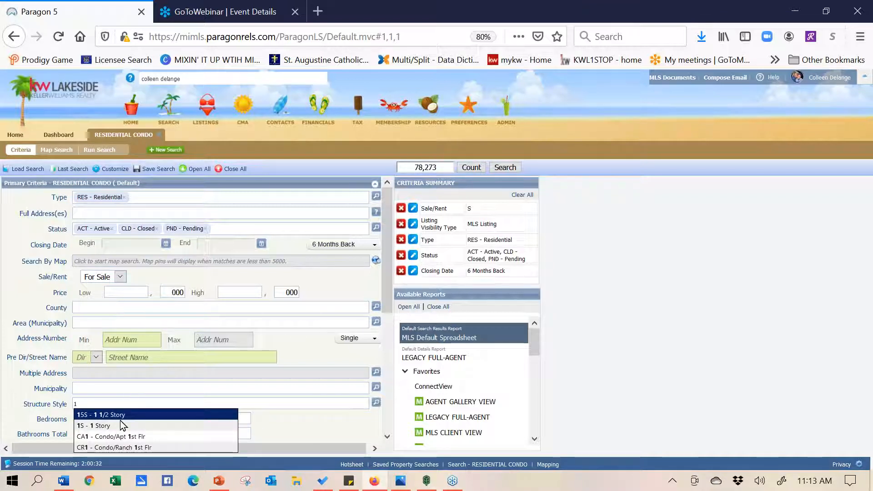
pyautogui.click(122, 426)
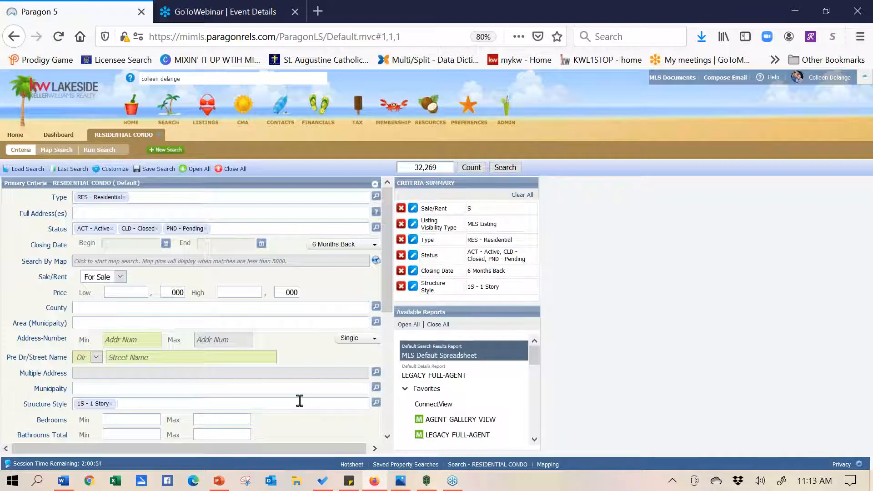
# Set Bedrooms to minimum 3 and maximum 3, then expand Secondary Criteria
pyautogui.click(150, 419)
pyautogui.write('3')
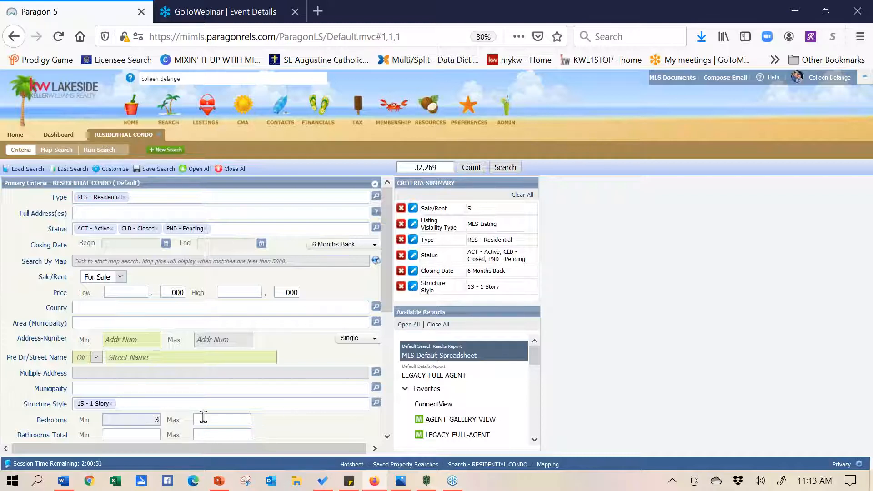
pyautogui.click(204, 418)
pyautogui.write('3')
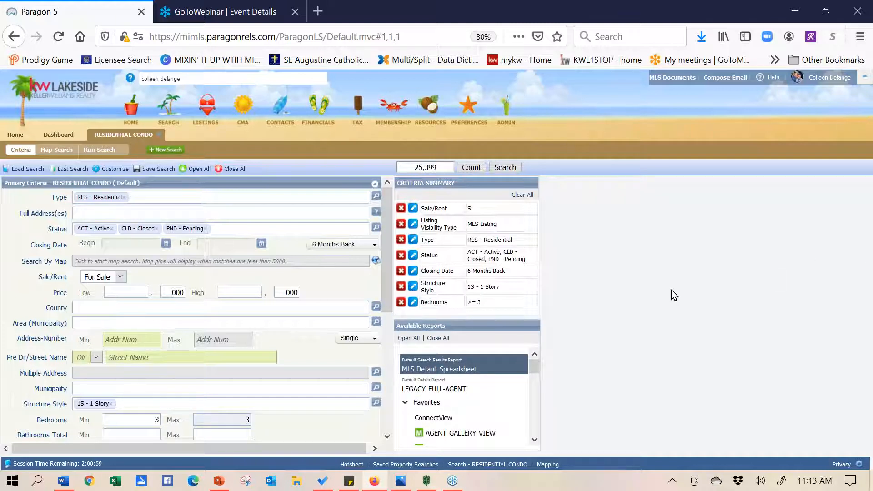
pyautogui.scroll(-3, 387, 225)
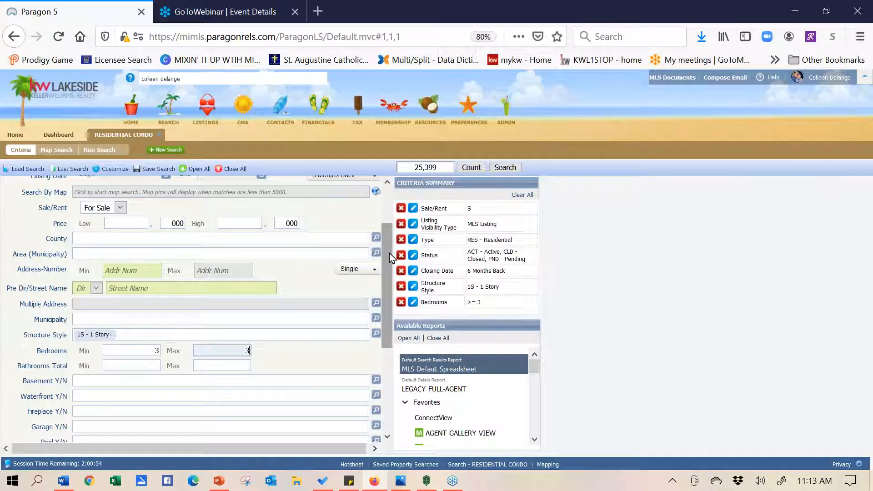
pyautogui.moveTo(226, 350); pyautogui.dragTo(268, 353)
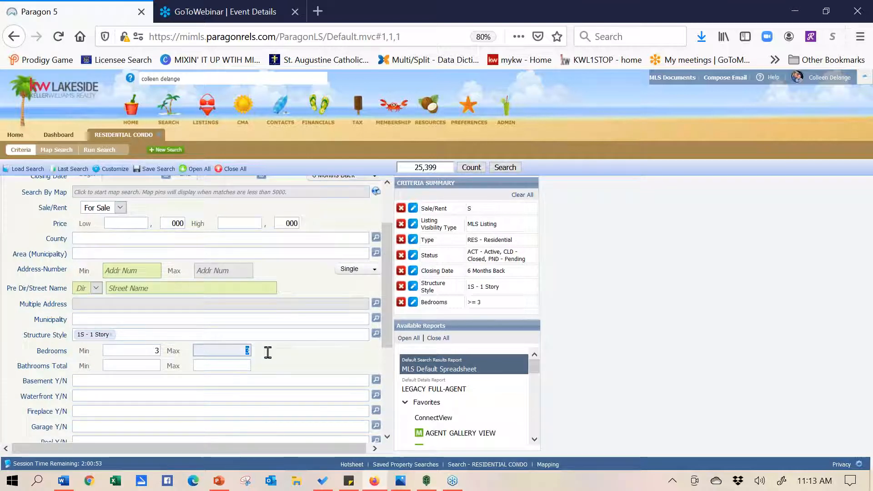
pyautogui.press('BackSpace')
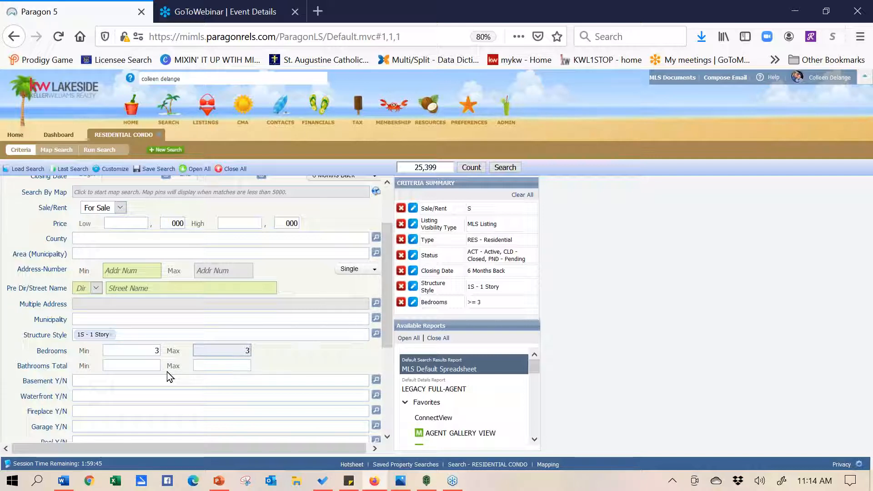
pyautogui.moveTo(385, 307); pyautogui.dragTo(400, 403)
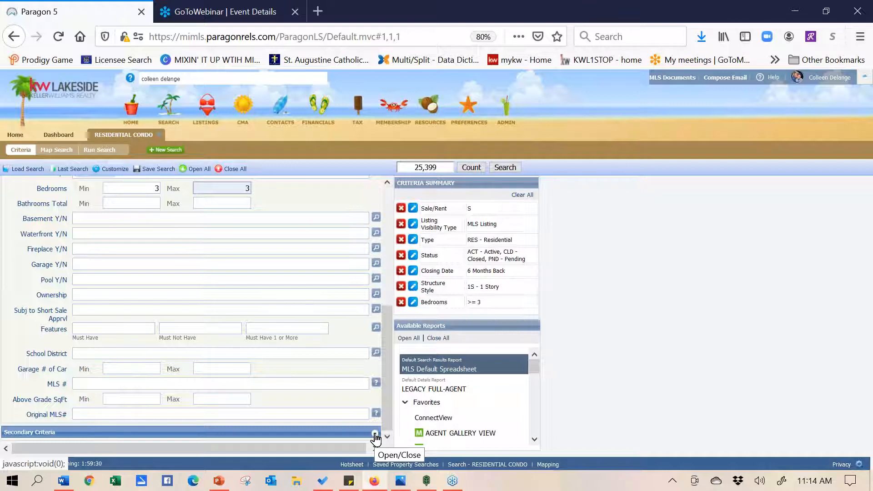
pyautogui.click(124, 202)
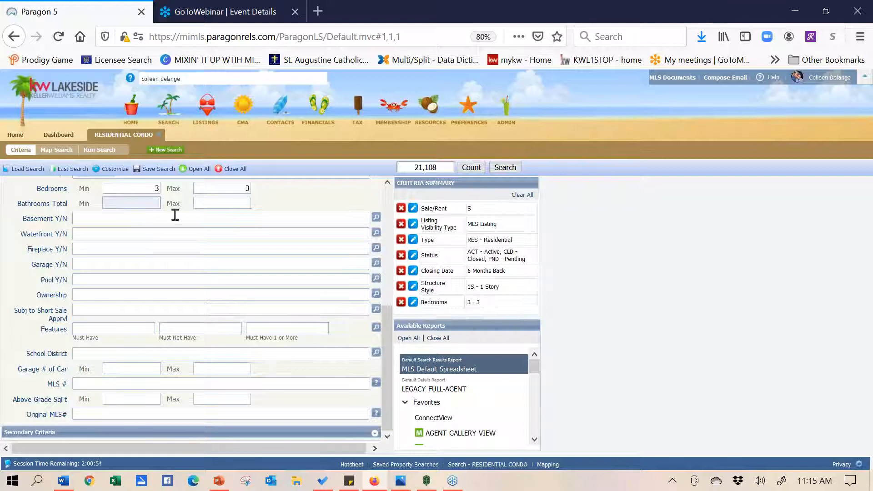
pyautogui.click(375, 435)
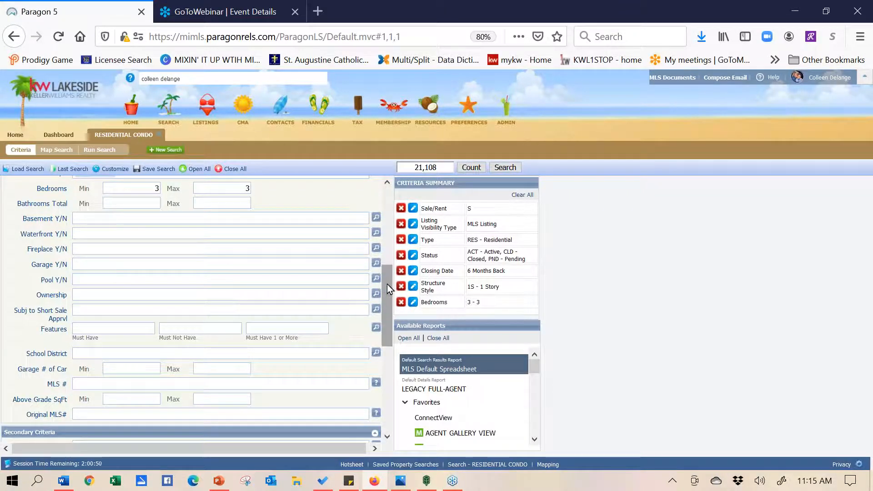
pyautogui.moveTo(387, 301); pyautogui.dragTo(392, 359)
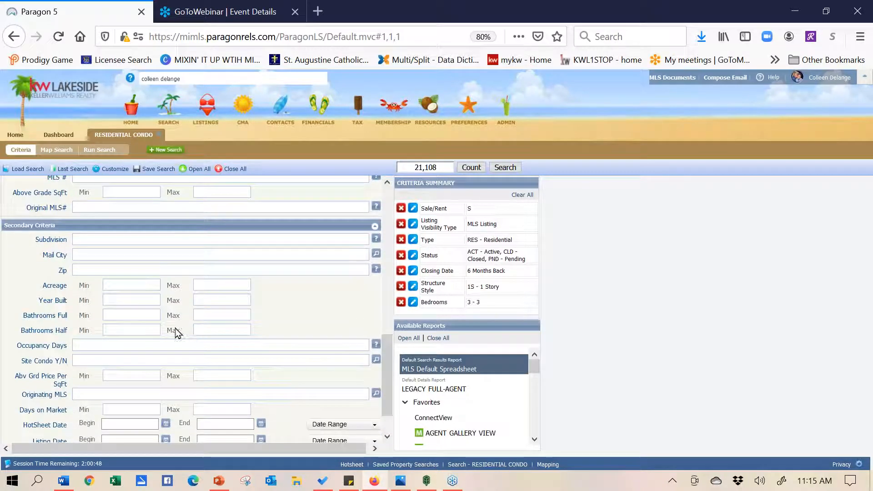
pyautogui.click(150, 315)
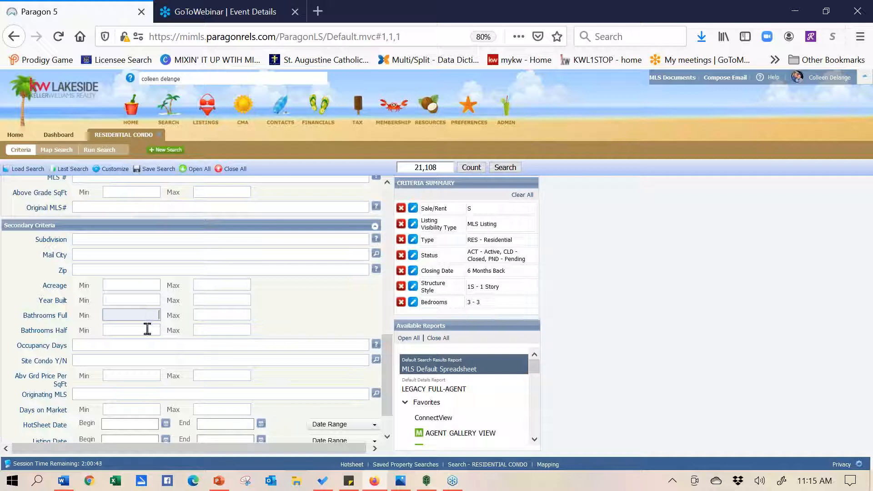
pyautogui.click(147, 329)
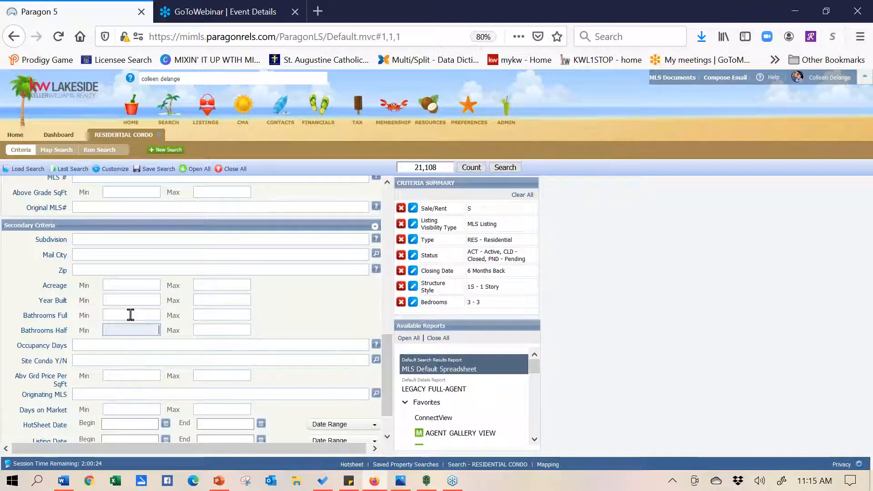
pyautogui.click(130, 315)
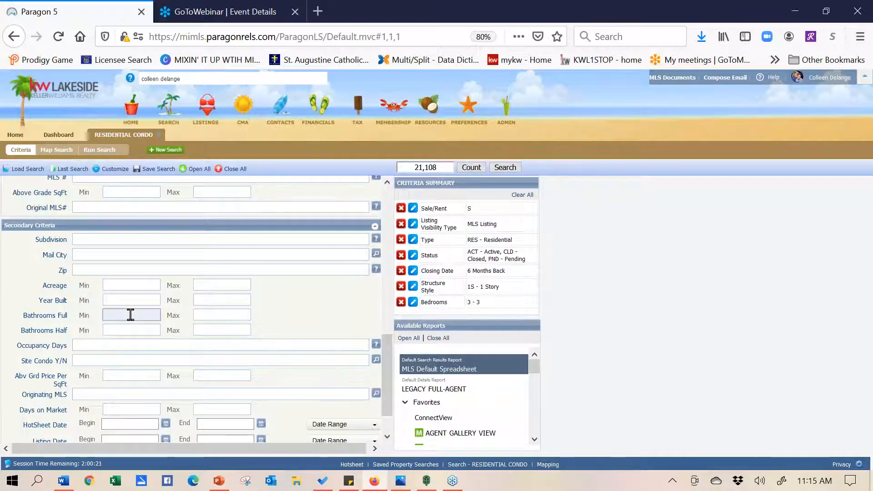
pyautogui.write('2')
pyautogui.moveTo(386, 345); pyautogui.dragTo(388, 383)
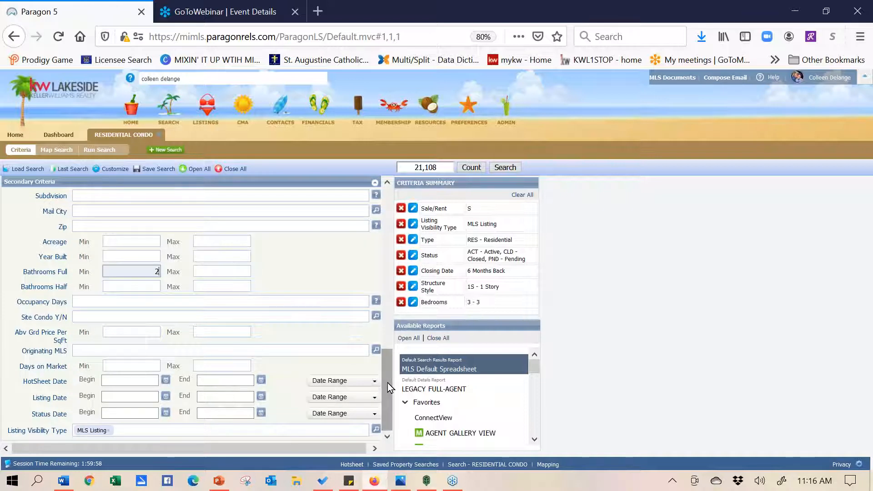
pyautogui.moveTo(387, 383); pyautogui.dragTo(382, 286)
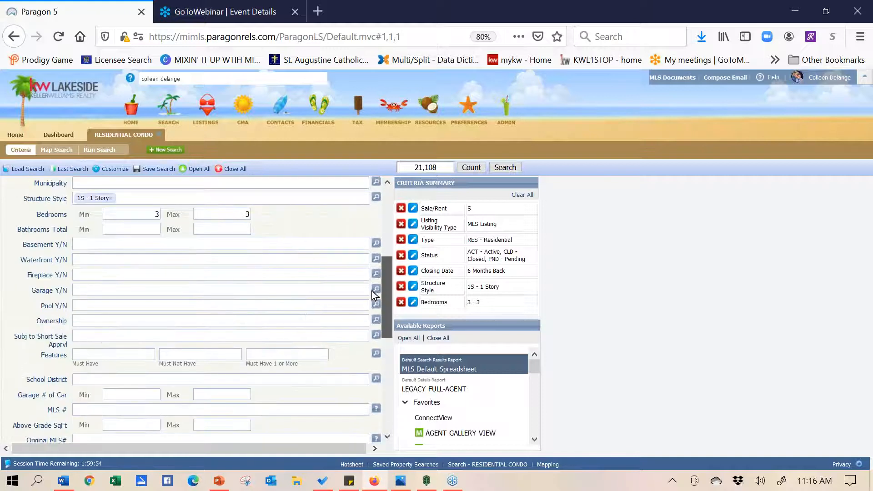
pyautogui.click(123, 170)
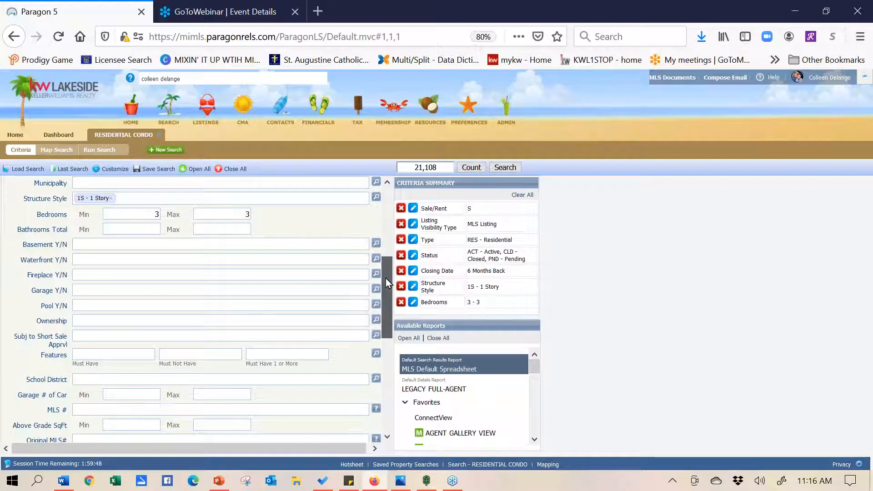
pyautogui.moveTo(385, 279); pyautogui.dragTo(389, 344)
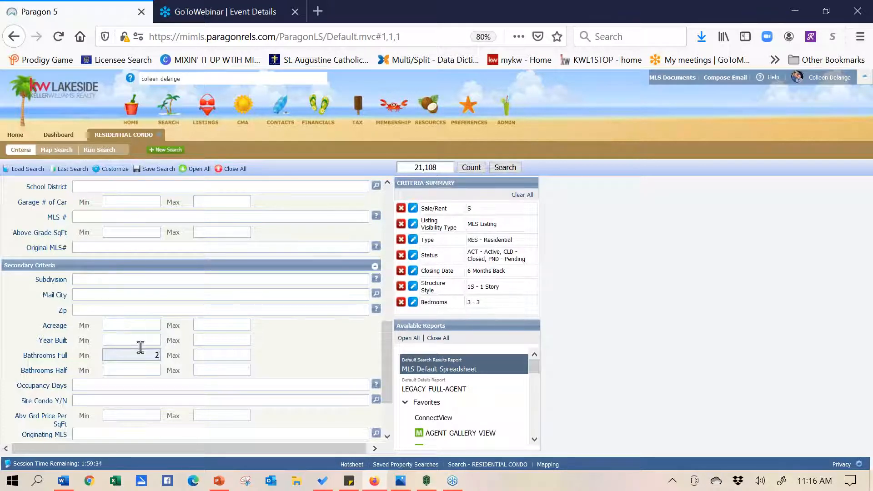
pyautogui.press('BackSpace')
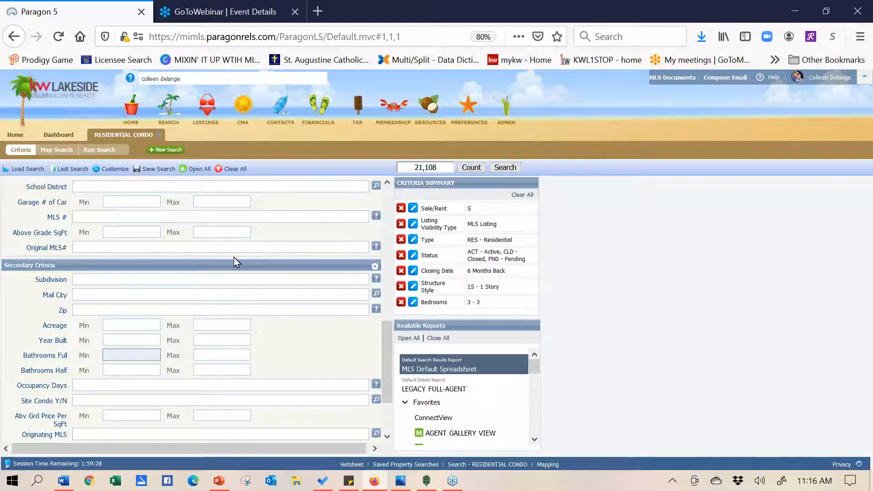
# Delete the Bedrooms maximum of 3 so the criterion becomes 3 or more
pyautogui.moveTo(386, 344); pyautogui.dragTo(383, 261)
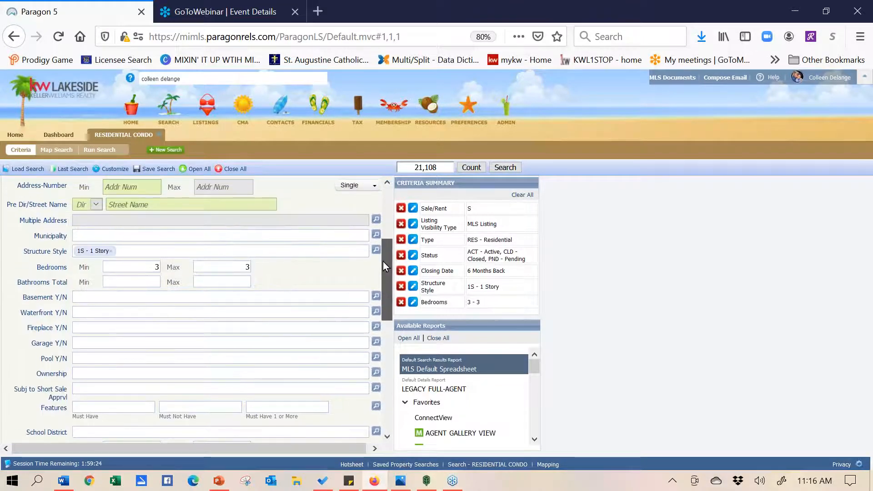
pyautogui.moveTo(384, 266); pyautogui.dragTo(385, 253)
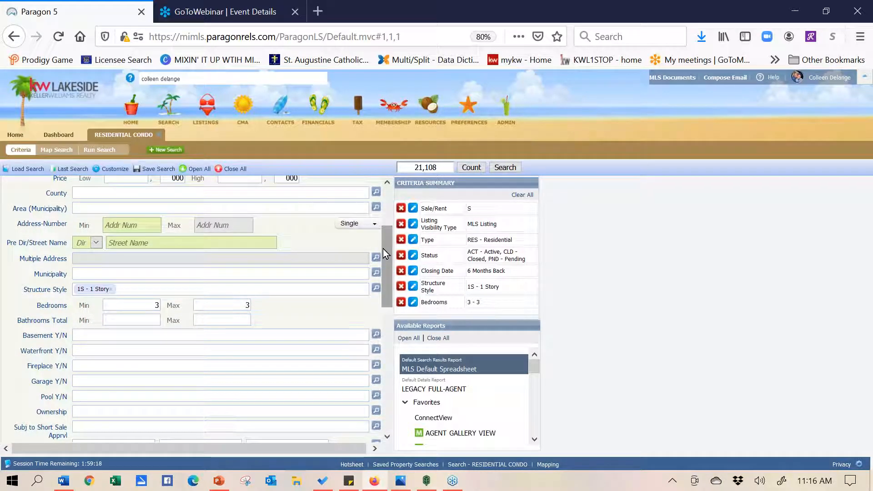
pyautogui.click(234, 309)
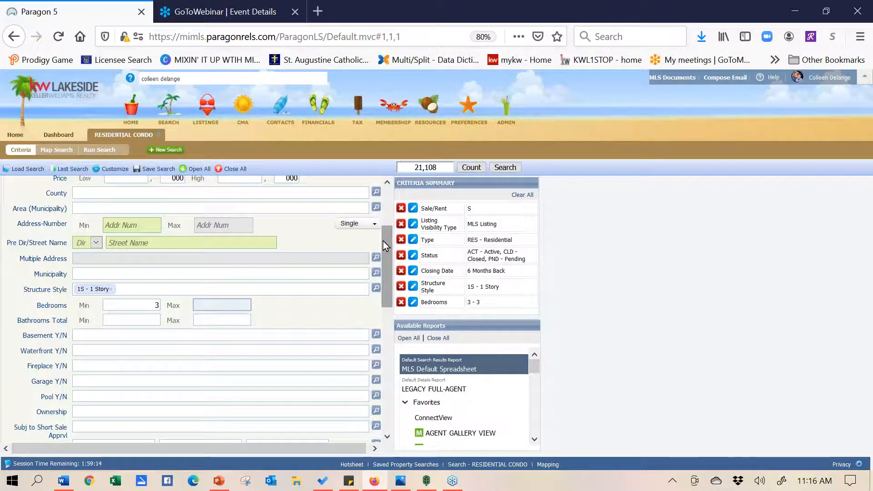
pyautogui.moveTo(386, 275); pyautogui.dragTo(388, 229)
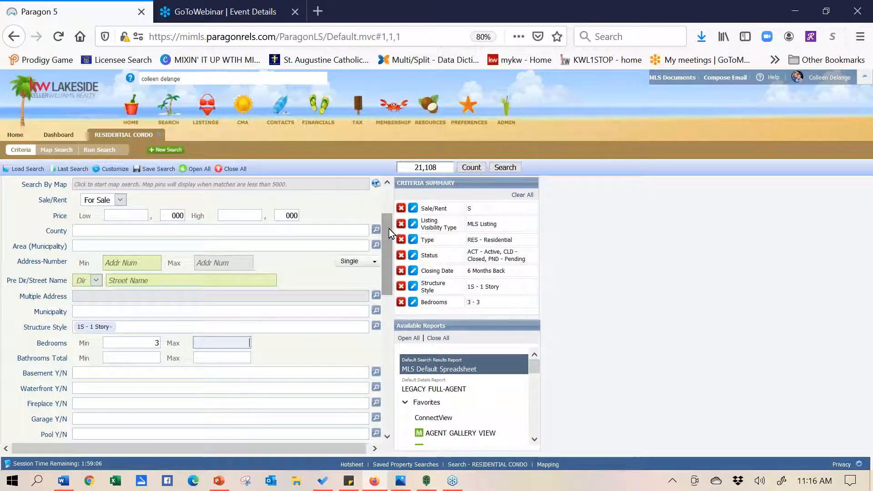
pyautogui.click(124, 370)
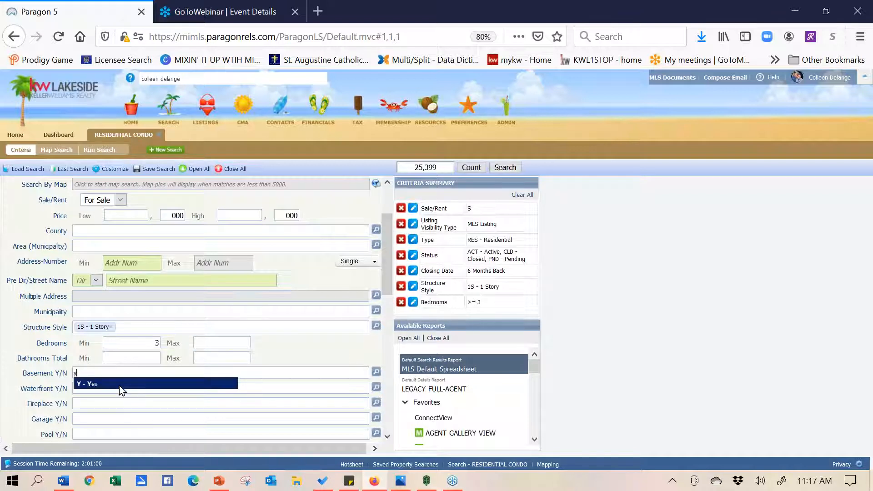
# Set Basement Y/N and Garage Y/N to 'Y - Yes', cutting matches to 17,757
pyautogui.click(119, 386)
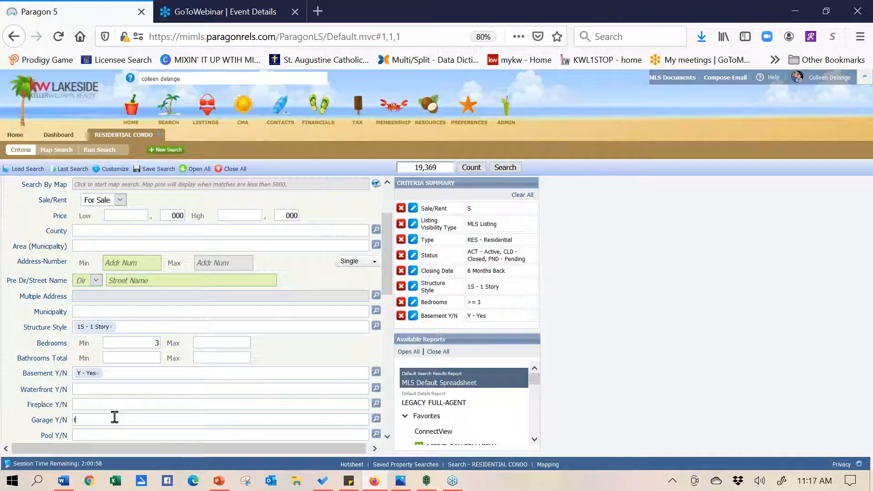
pyautogui.write('y')
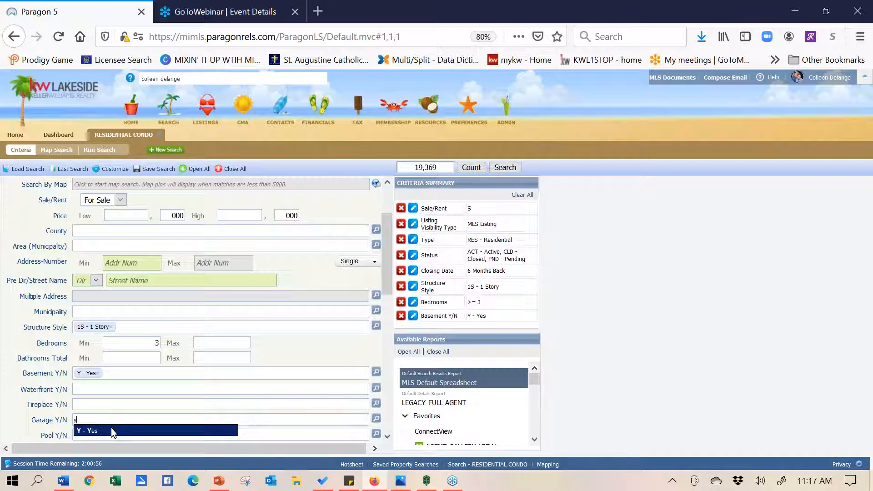
pyautogui.click(112, 431)
# Enter 'pool' in the Features field as a must-have feature
pyautogui.moveTo(389, 277); pyautogui.dragTo(396, 330)
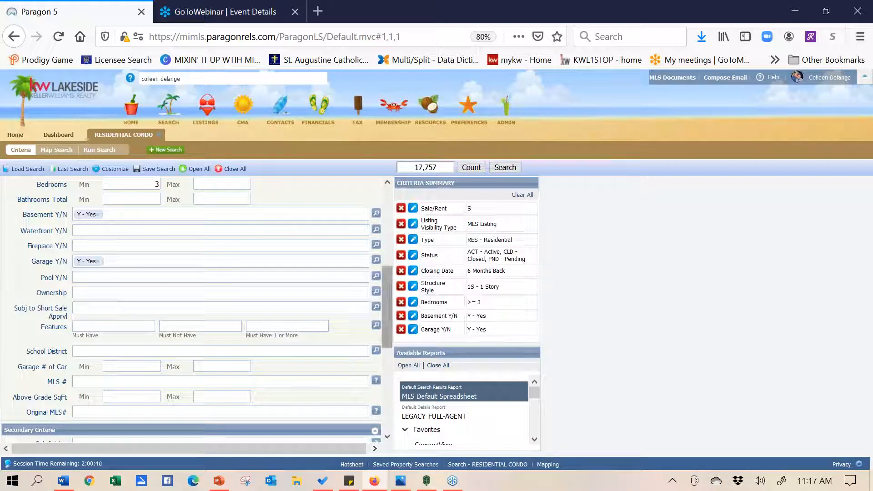
pyautogui.click(88, 322)
pyautogui.write('pool')
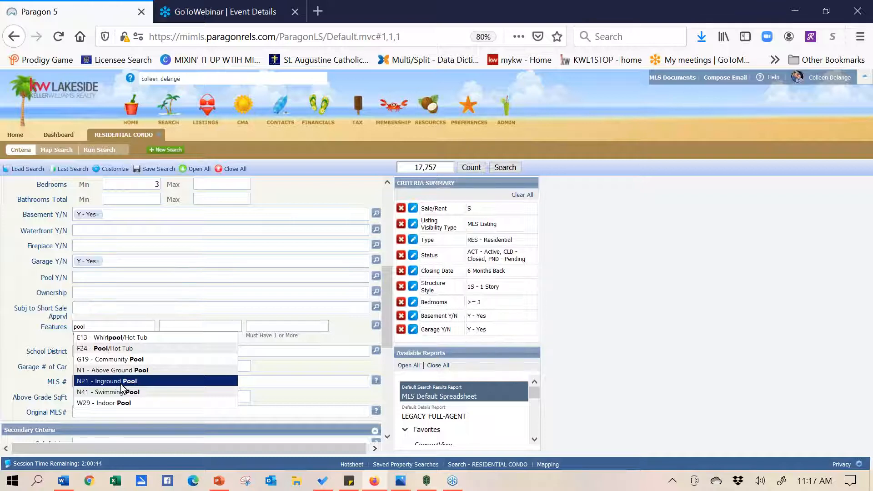
pyautogui.click(353, 346)
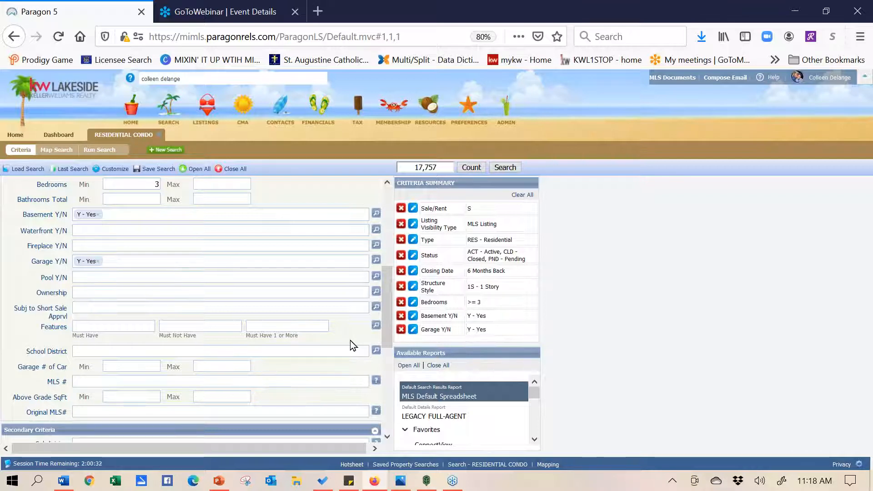
pyautogui.click(214, 329)
pyautogui.write('septic')
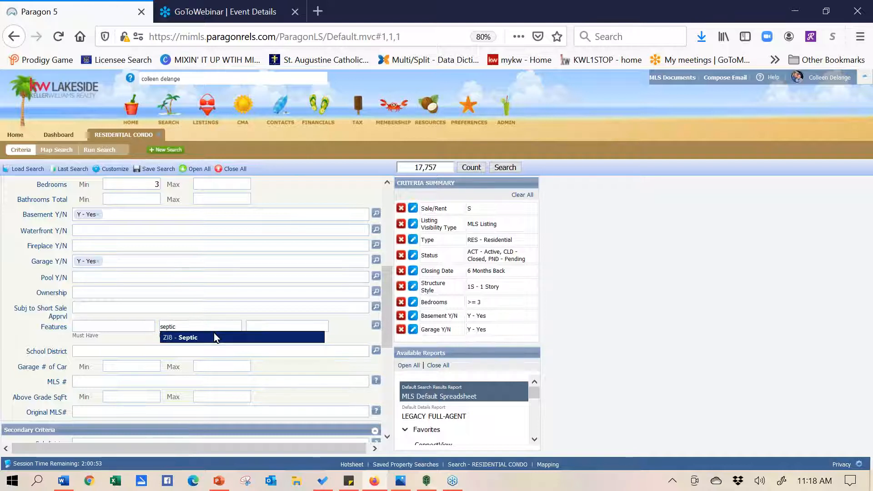
pyautogui.click(214, 337)
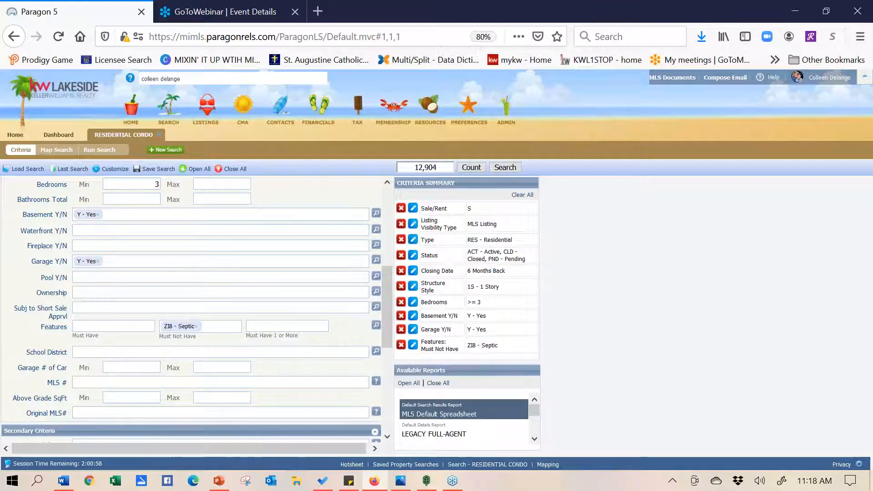
pyautogui.click(198, 327)
pyautogui.click(246, 328)
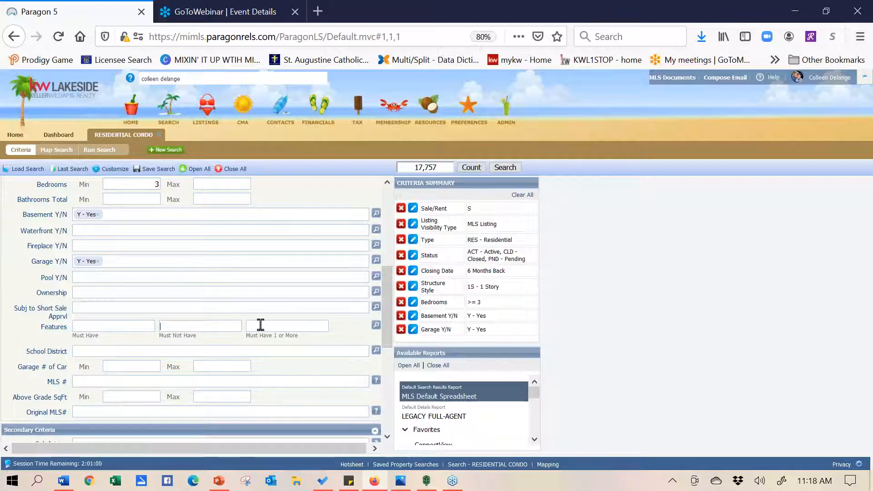
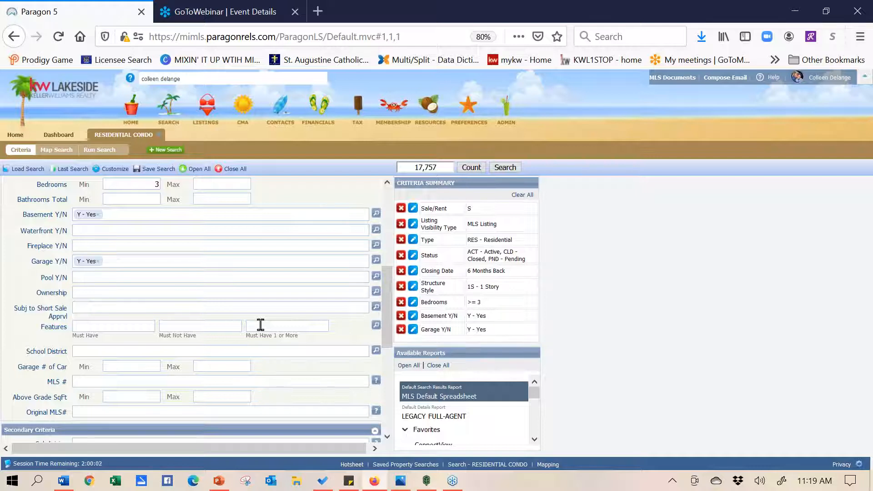
# Add Pole Barn and R20 - Workshop as wanted features, then remove both again
pyautogui.write('pole')
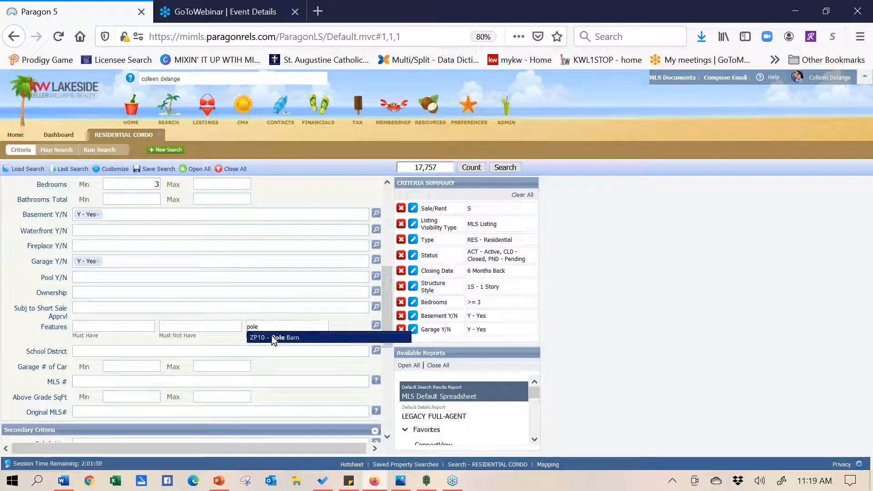
pyautogui.click(272, 336)
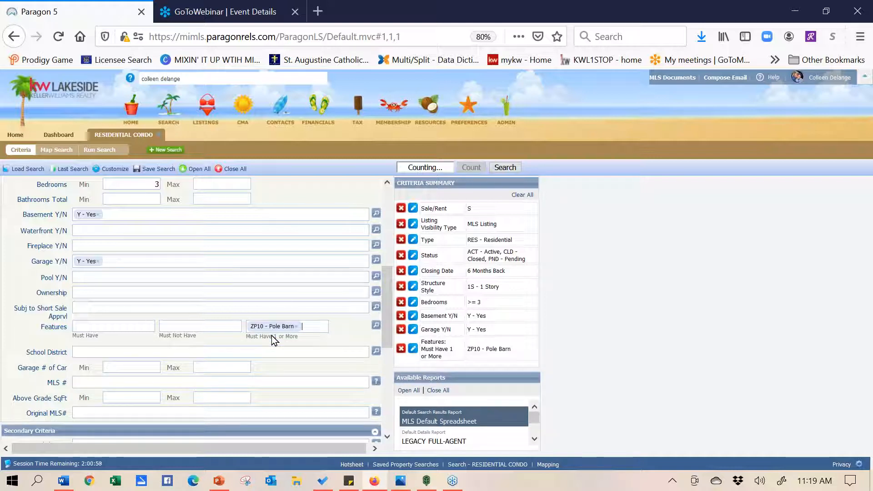
pyautogui.write('work')
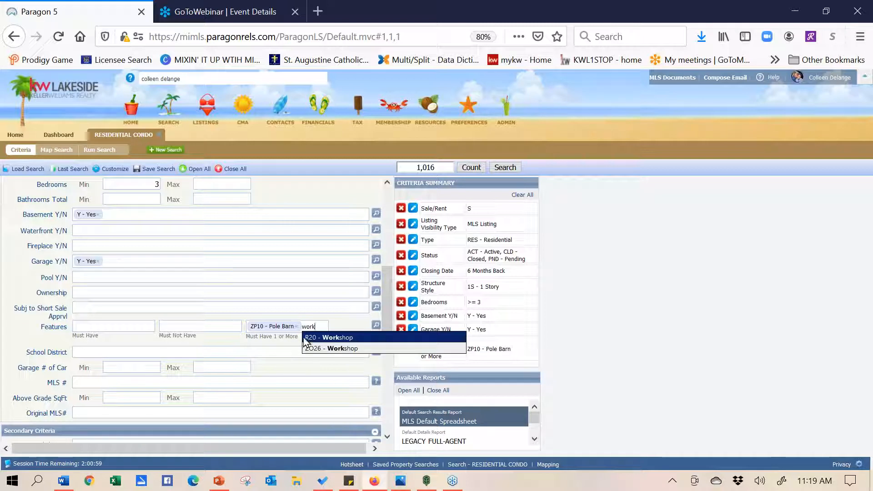
pyautogui.click(324, 339)
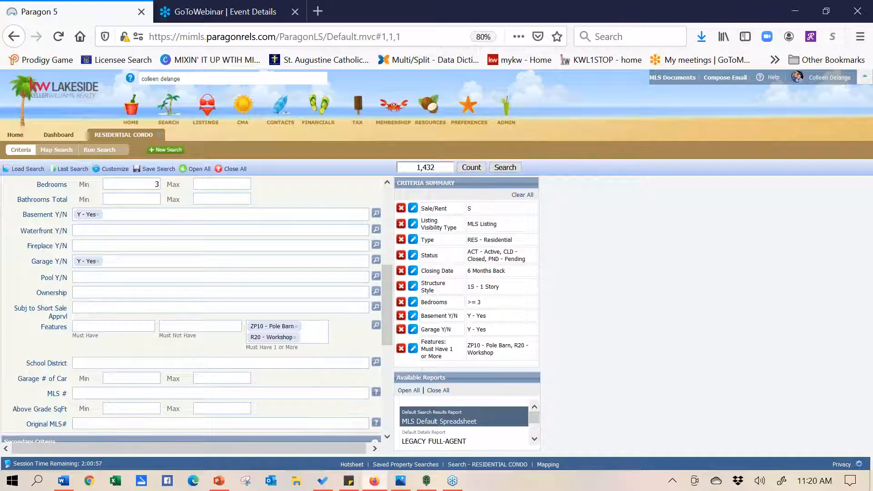
pyautogui.click(298, 326)
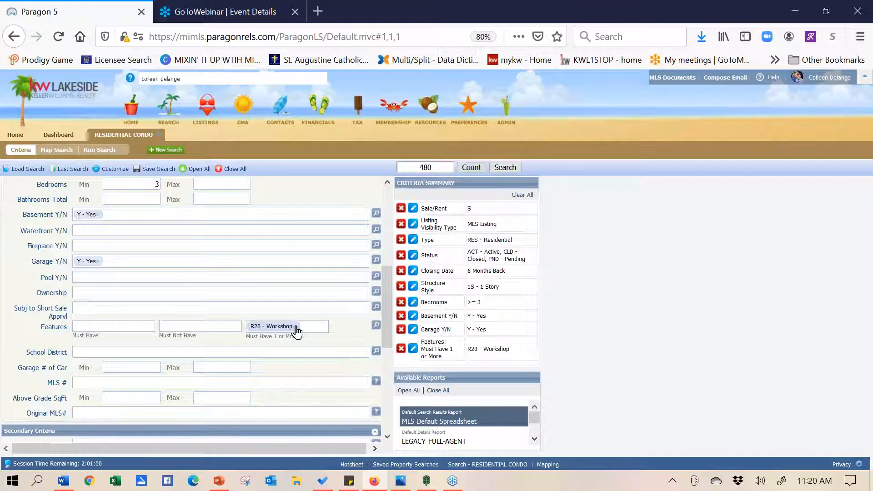
pyautogui.click(298, 326)
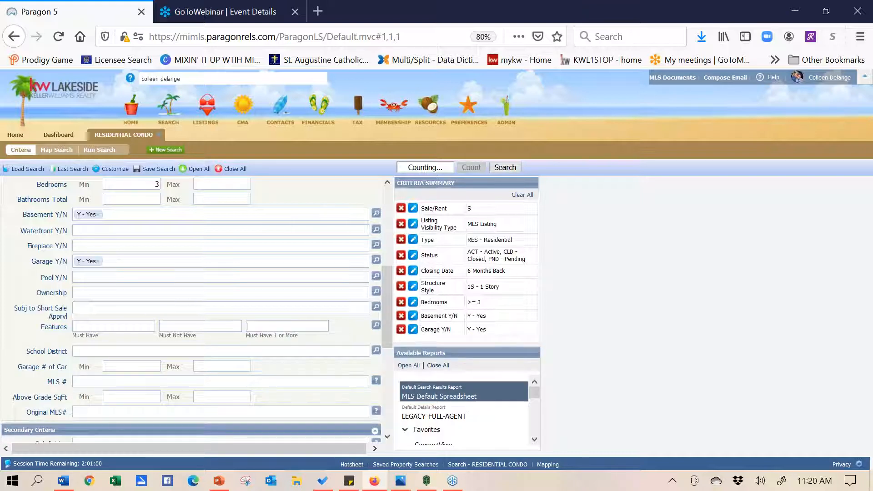
# Open the full Features list, expand D - Basement Type, and toggle D5 Finished on and off
pyautogui.click(376, 327)
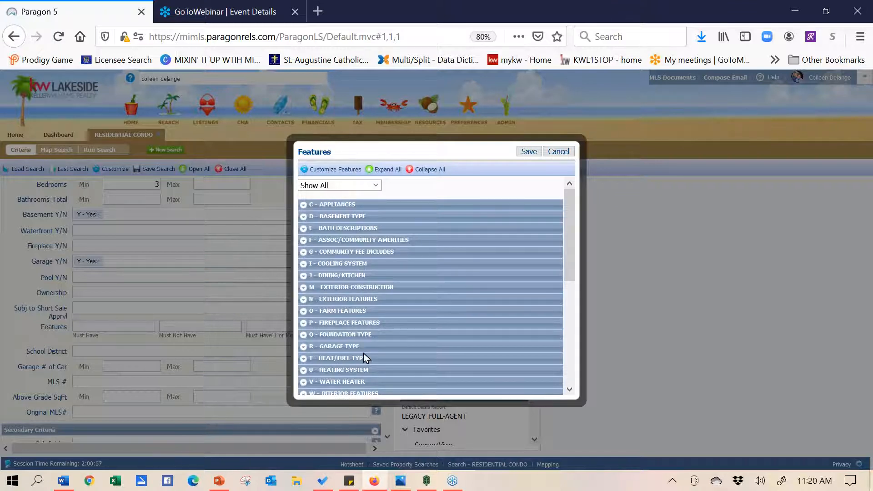
pyautogui.click(305, 218)
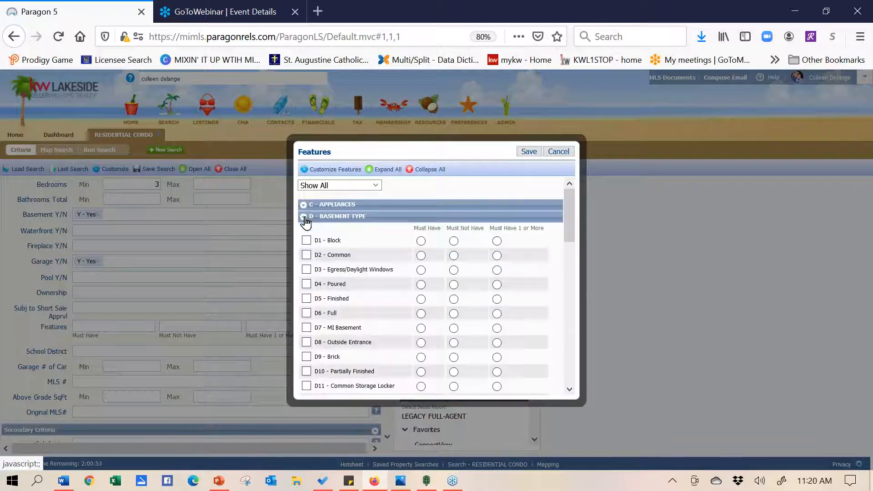
pyautogui.click(307, 300)
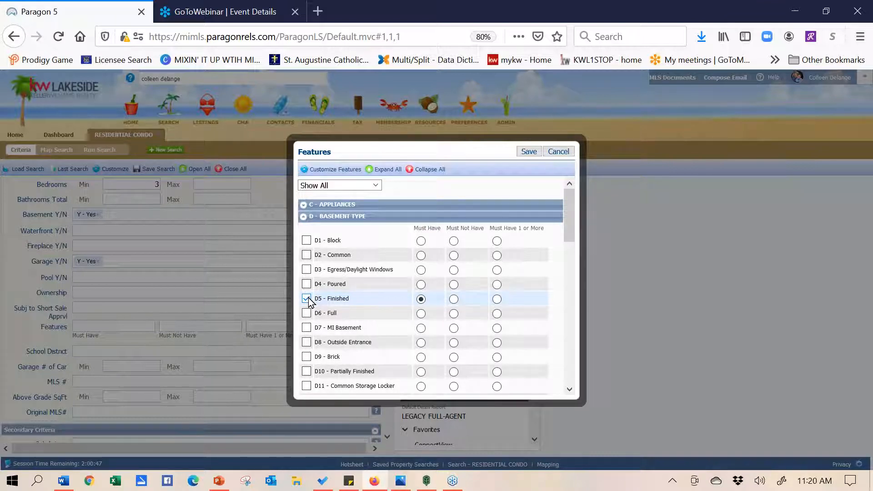
pyautogui.click(308, 299)
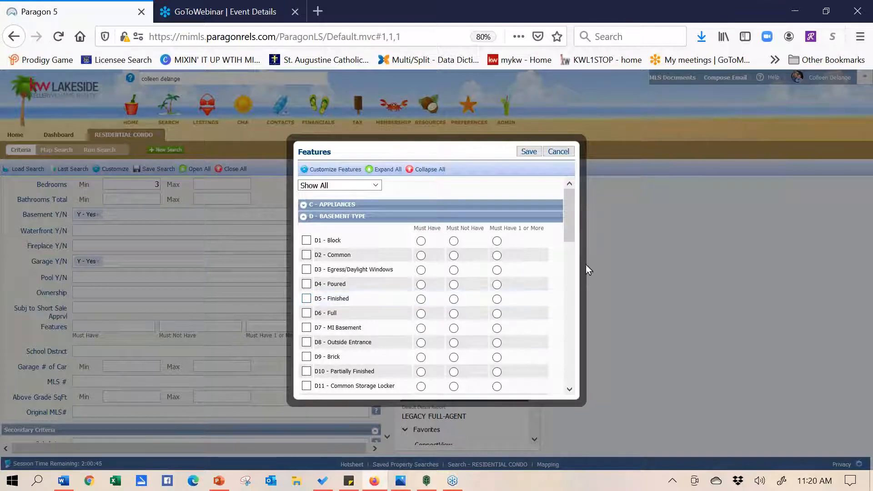
# Expand ZC - Financial Terms and scroll through its options
pyautogui.moveTo(568, 224); pyautogui.dragTo(562, 359)
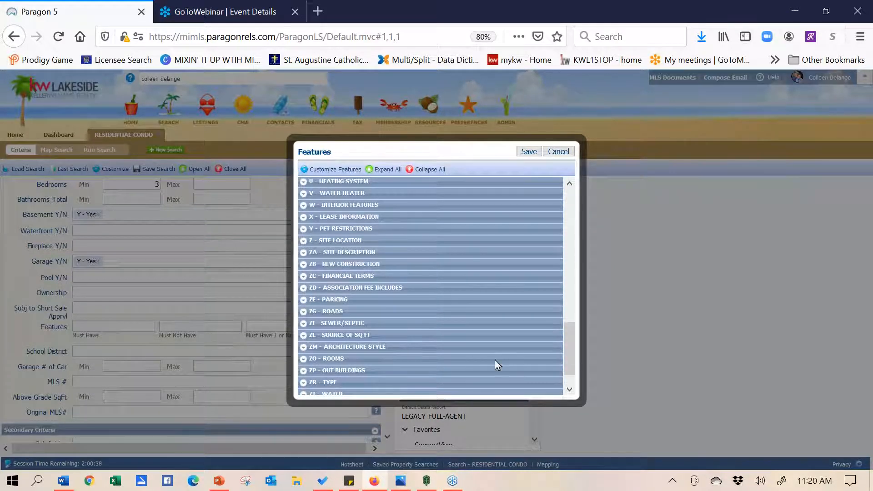
pyautogui.click(304, 277)
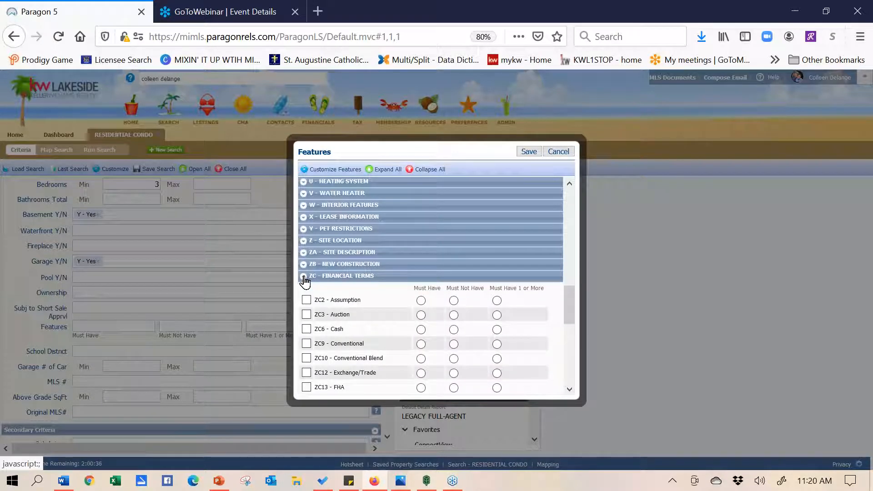
pyautogui.moveTo(572, 301); pyautogui.dragTo(574, 318)
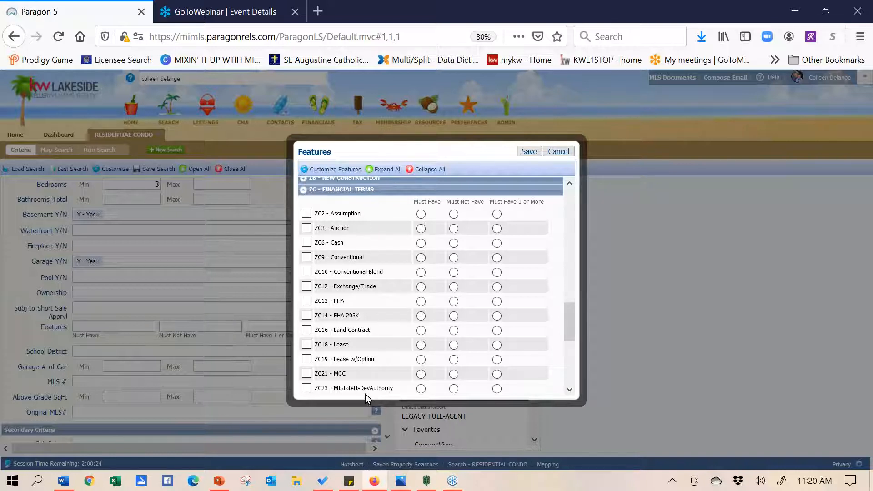
pyautogui.moveTo(568, 318); pyautogui.dragTo(569, 341)
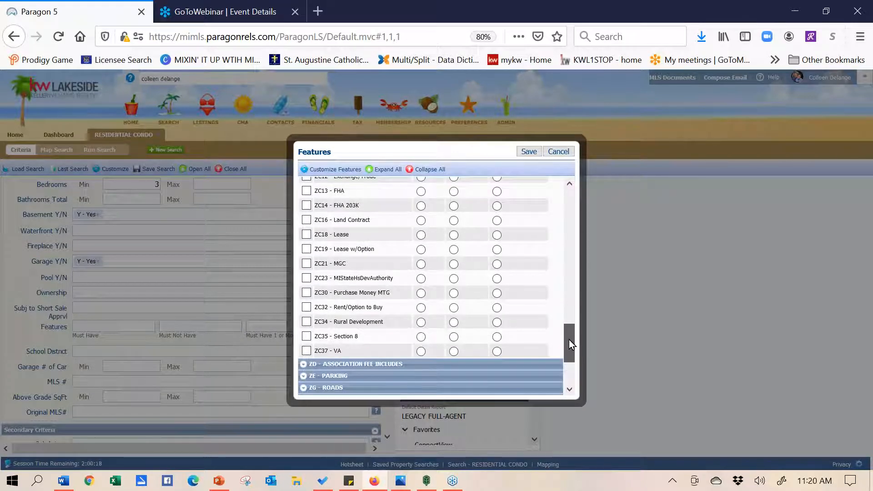
pyautogui.moveTo(569, 340); pyautogui.dragTo(560, 290)
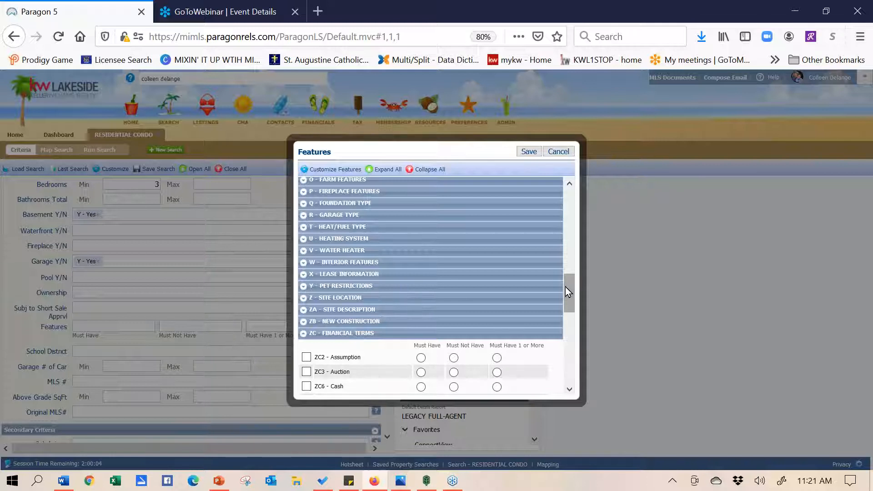
pyautogui.moveTo(567, 305); pyautogui.dragTo(576, 362)
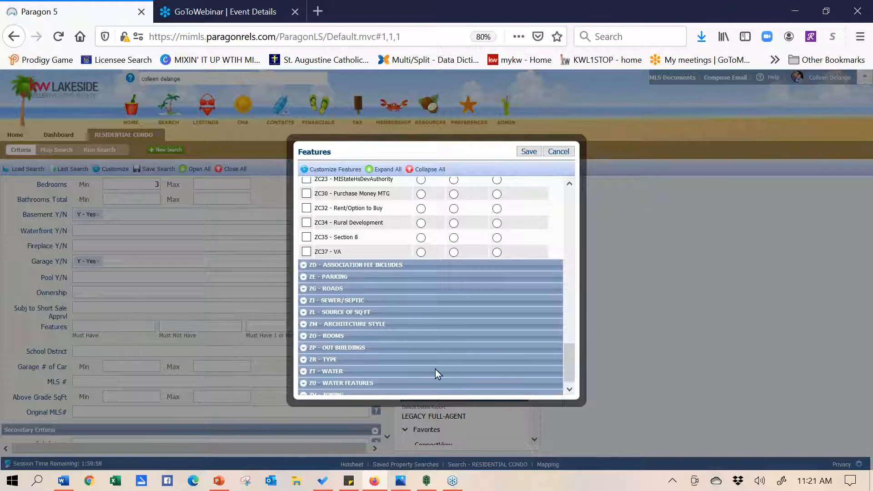
# Under ZU - Water Features, mark Canal, River and Lake Frontage, Island, Lake/River Access, Sea Wall and Waterfront as Must Have 1 or More
pyautogui.click(303, 383)
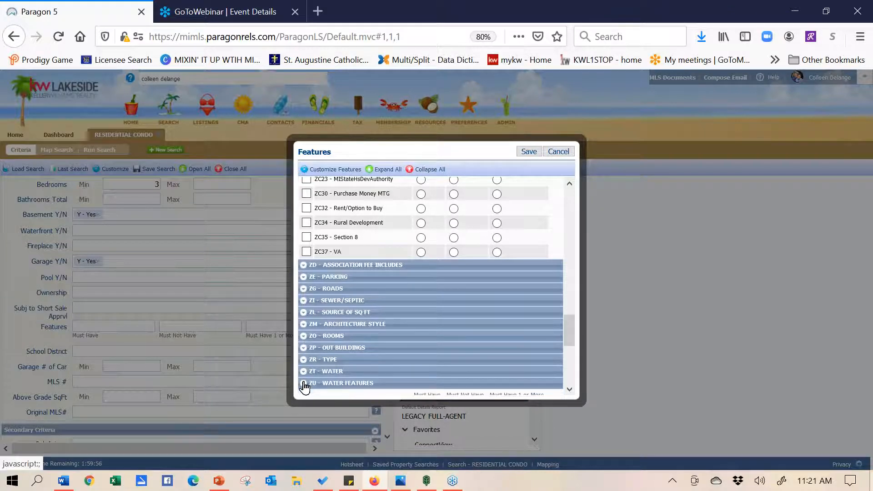
pyautogui.moveTo(570, 316); pyautogui.dragTo(572, 349)
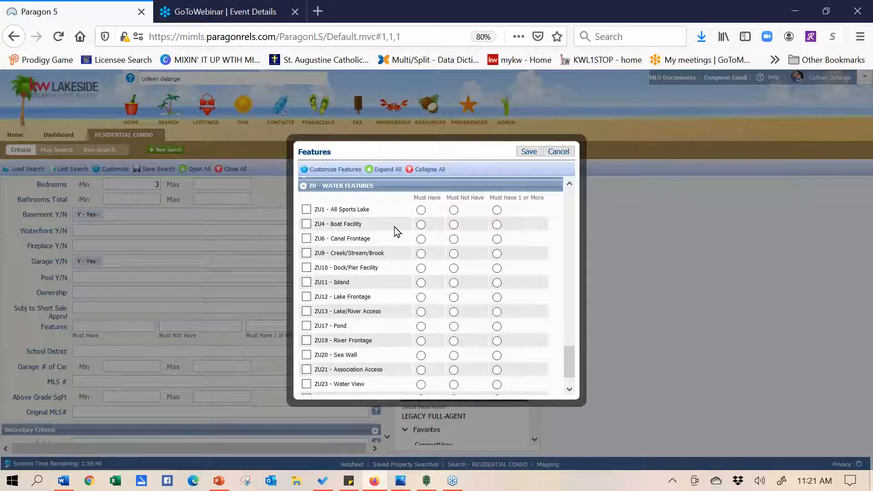
pyautogui.click(497, 240)
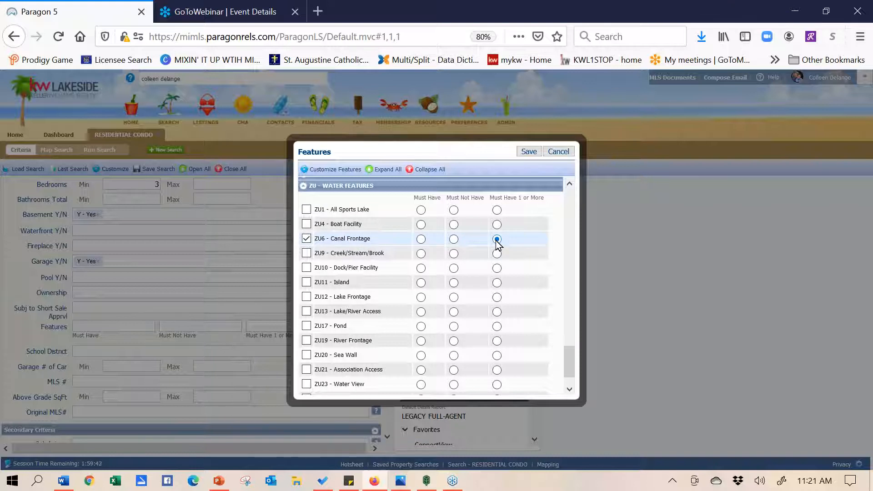
pyautogui.click(497, 342)
pyautogui.click(497, 284)
pyautogui.click(497, 298)
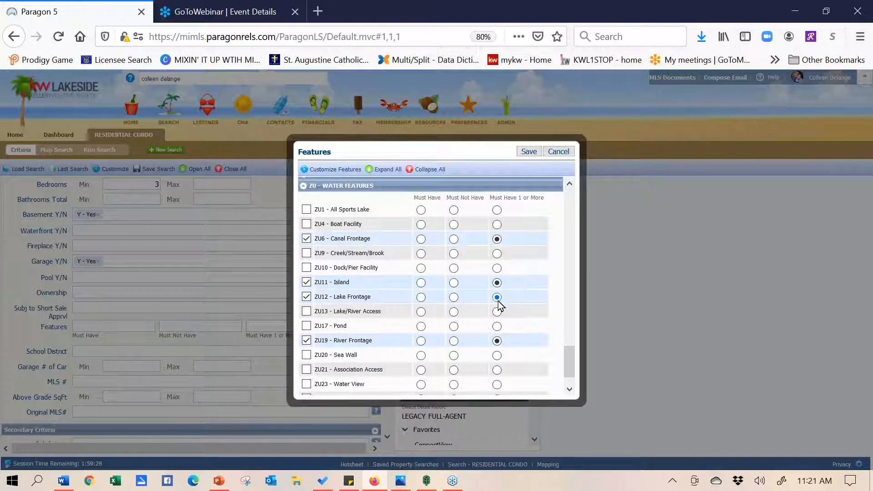
pyautogui.click(499, 312)
pyautogui.click(497, 357)
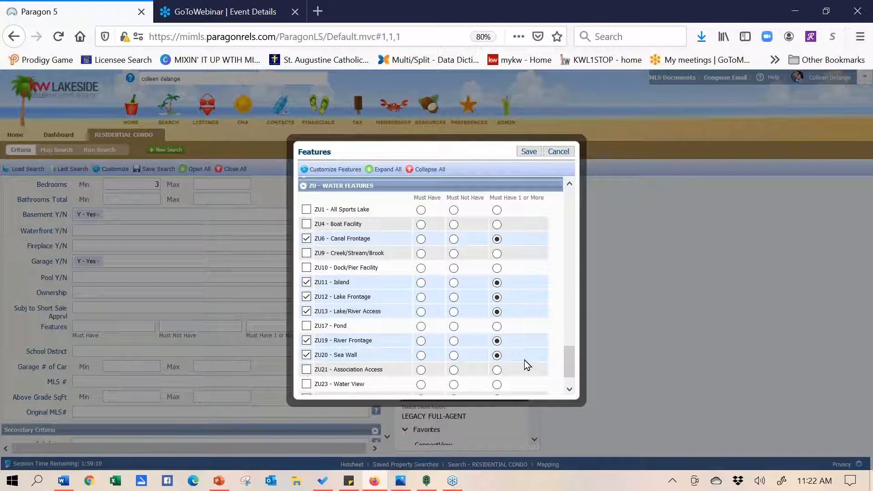
pyautogui.moveTo(567, 361); pyautogui.dragTo(569, 367)
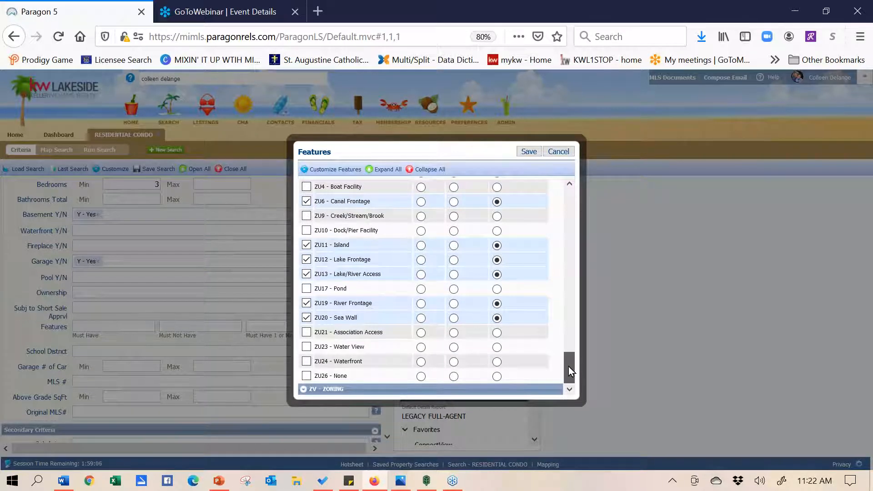
pyautogui.click(496, 363)
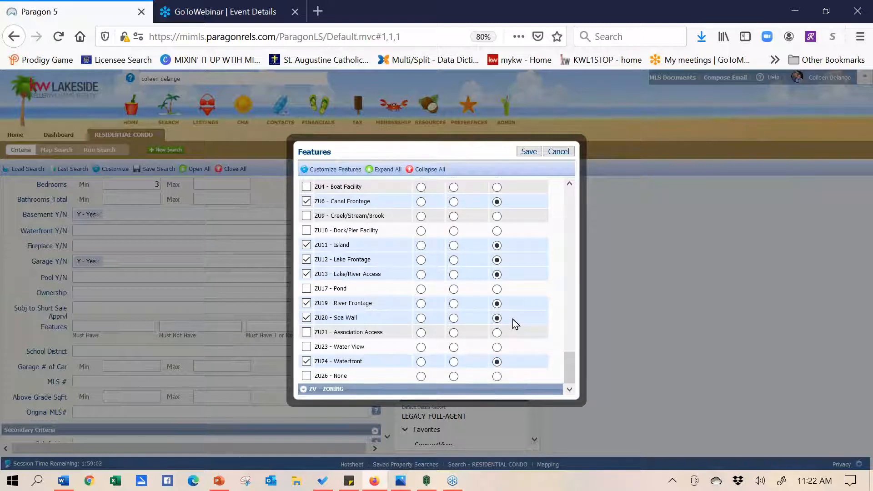
pyautogui.moveTo(568, 364); pyautogui.dragTo(566, 347)
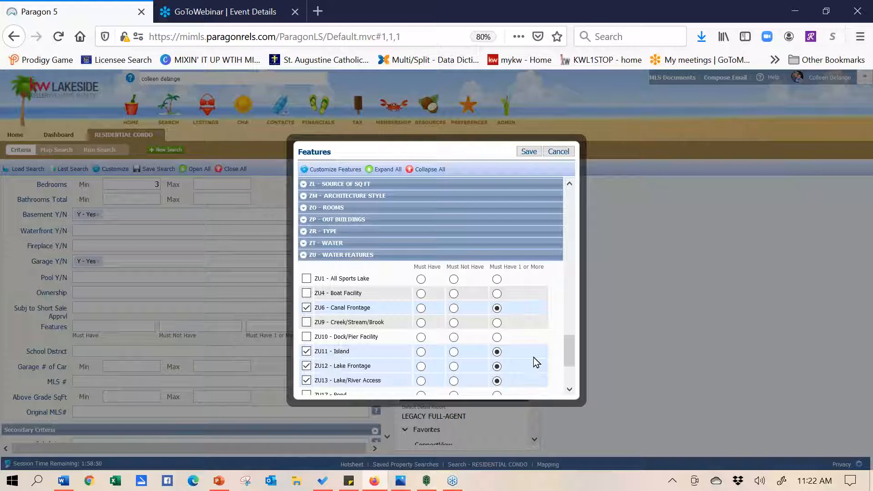
# Cancel the Features dialog without keeping the water features and bring up the Customize options
pyautogui.click(559, 153)
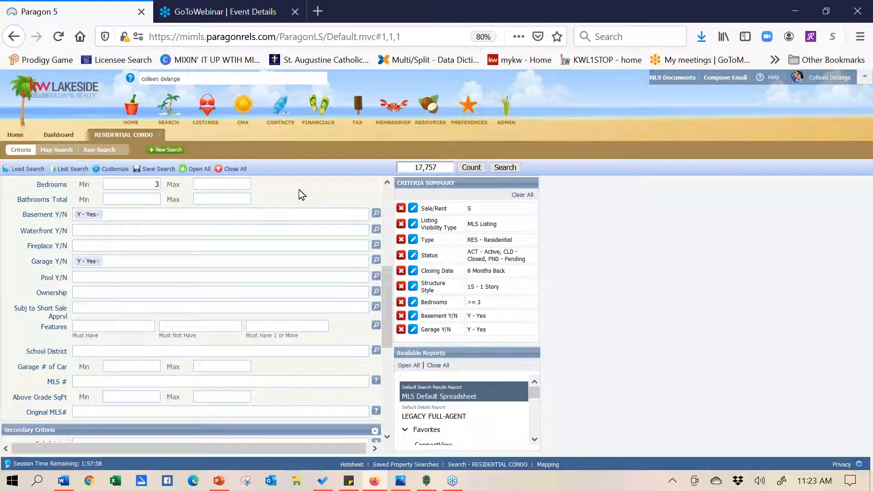
pyautogui.click(116, 170)
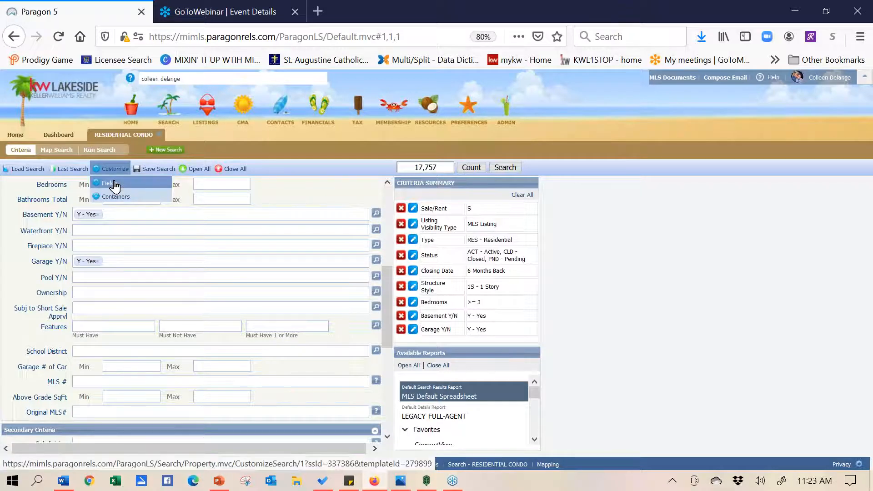
# Add the Body of Water field, move it up below Search By Map, and apply the layout
pyautogui.click(115, 184)
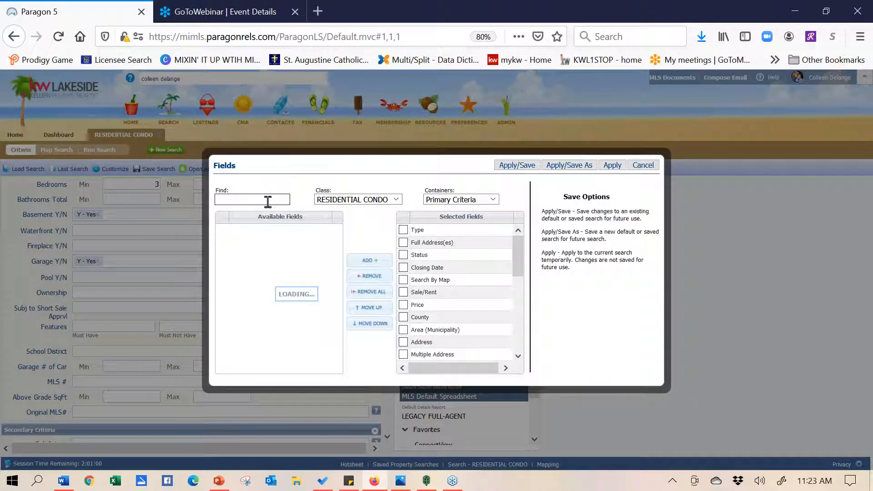
pyautogui.click(268, 200)
pyautogui.write('body')
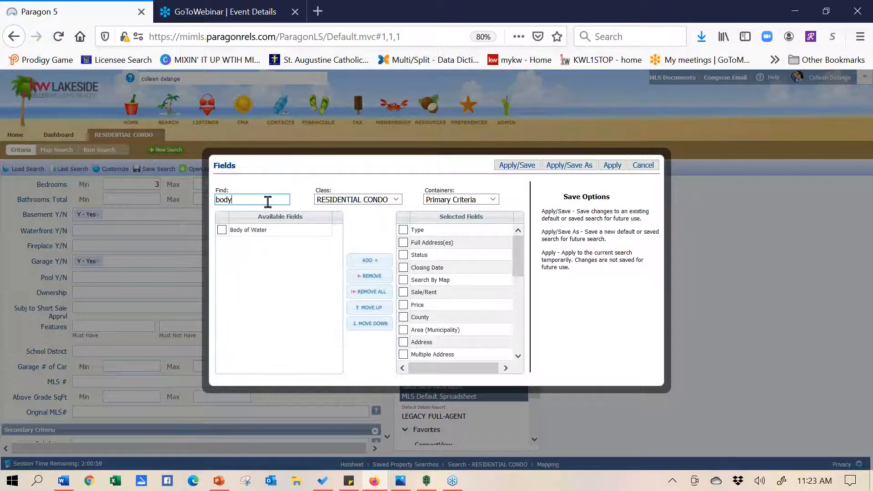
pyautogui.click(226, 231)
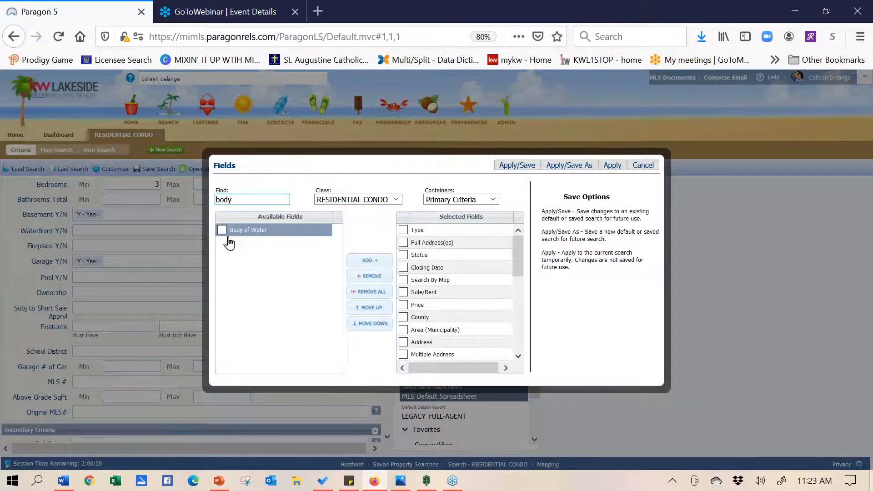
pyautogui.click(221, 233)
pyautogui.click(368, 260)
pyautogui.moveTo(518, 247); pyautogui.dragTo(521, 335)
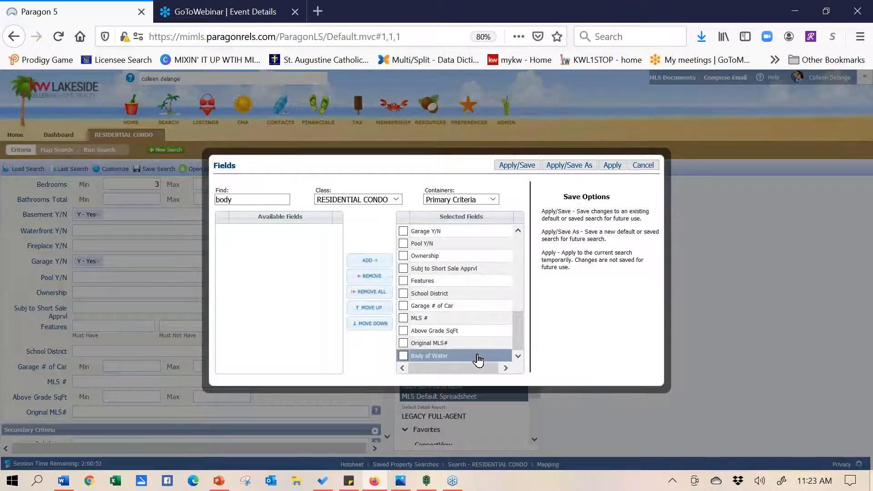
pyautogui.moveTo(475, 356); pyautogui.dragTo(484, 258)
pyautogui.click(612, 165)
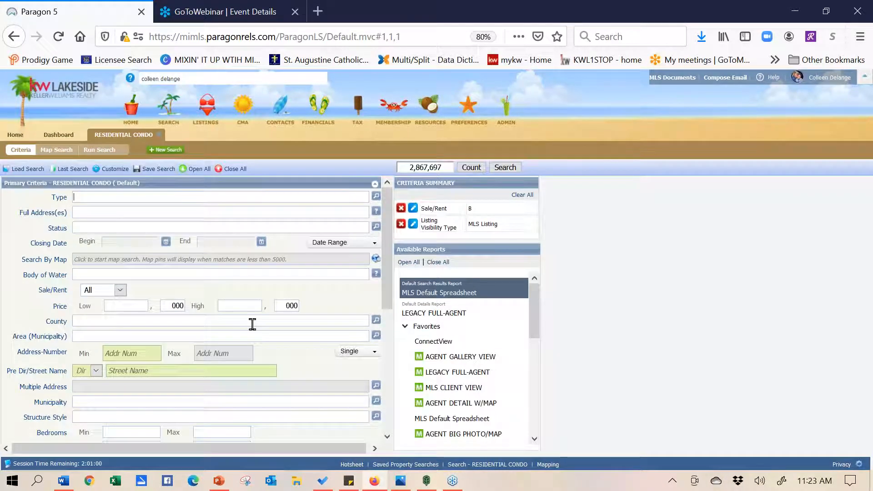
# Enter wixom as the Body of Water criterion, narrowing the count to 3,124, and show recent searches
pyautogui.click(103, 276)
pyautogui.write('wixom')
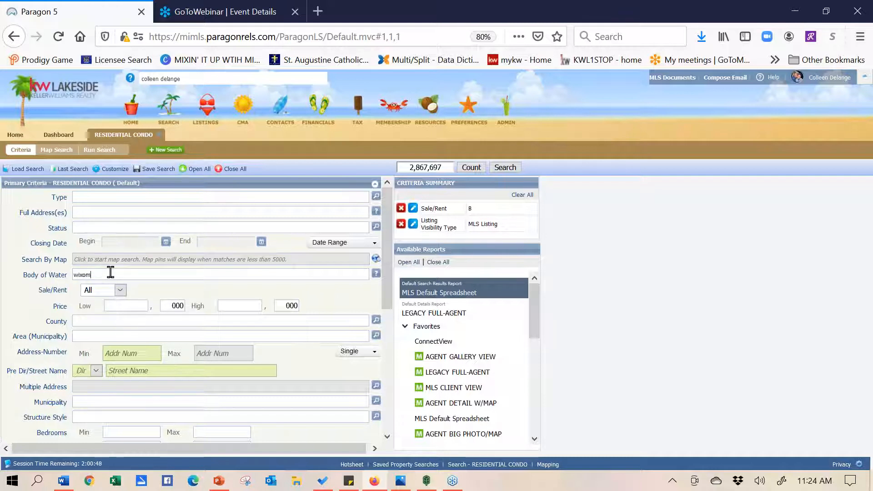
pyautogui.press('Return')
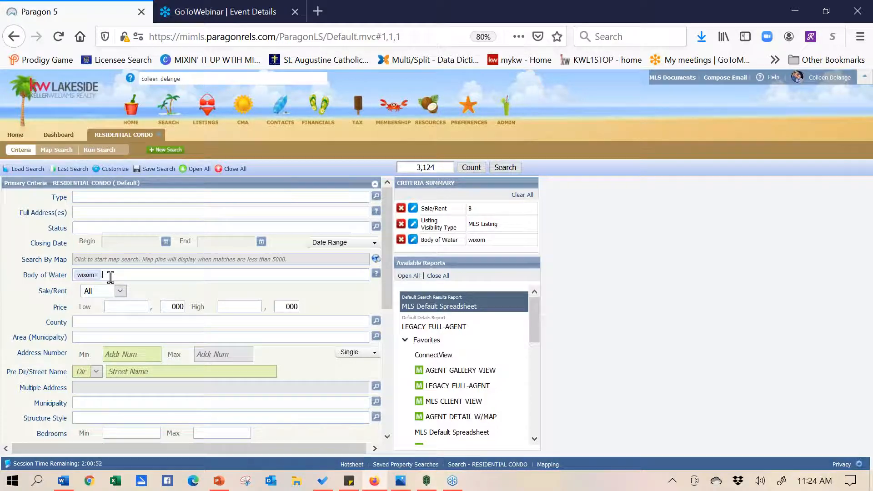
pyautogui.click(69, 169)
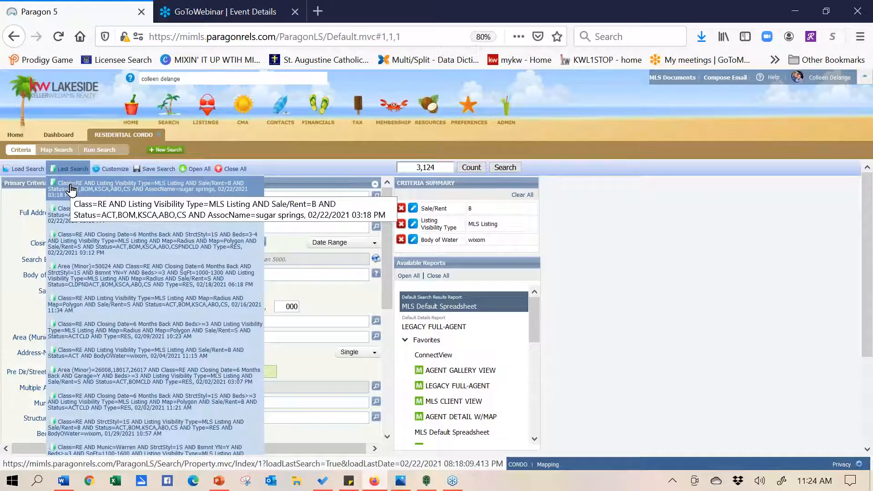
# Reload the earlier wixom residential search, narrowing matches to 35, and check the Load Search options
pyautogui.click(72, 219)
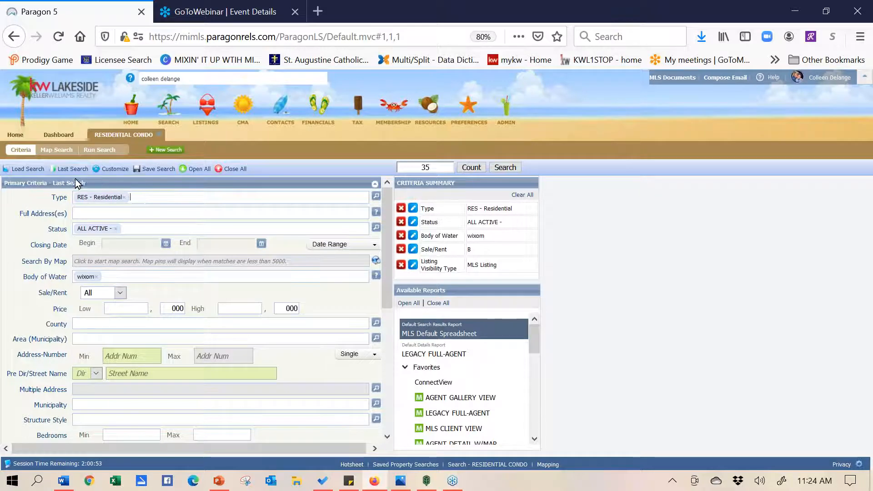
pyautogui.click(33, 171)
pyautogui.moveTo(154, 172)
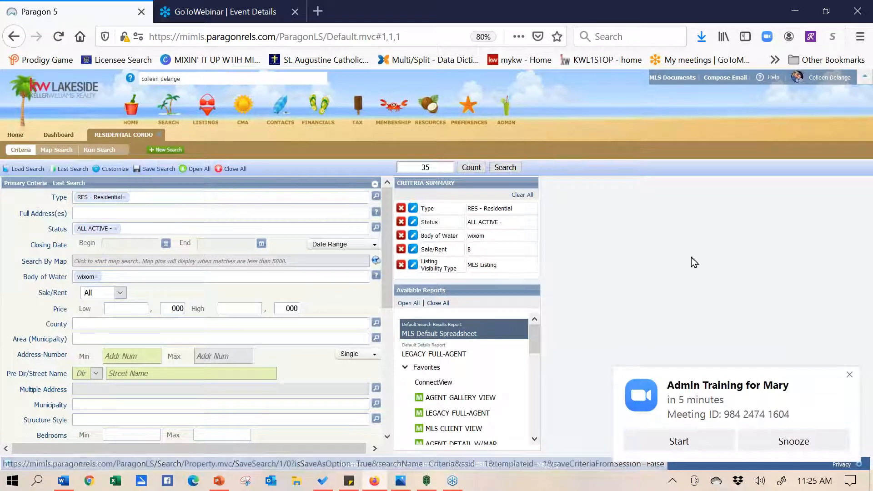
# Open the Zoom meeting reminder, then close the Zoom Meetings window
pyautogui.click(854, 374)
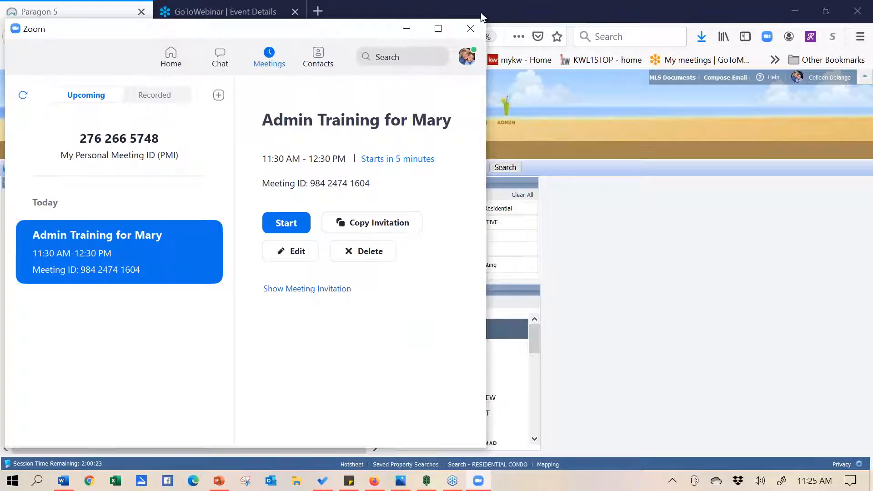
pyautogui.click(471, 30)
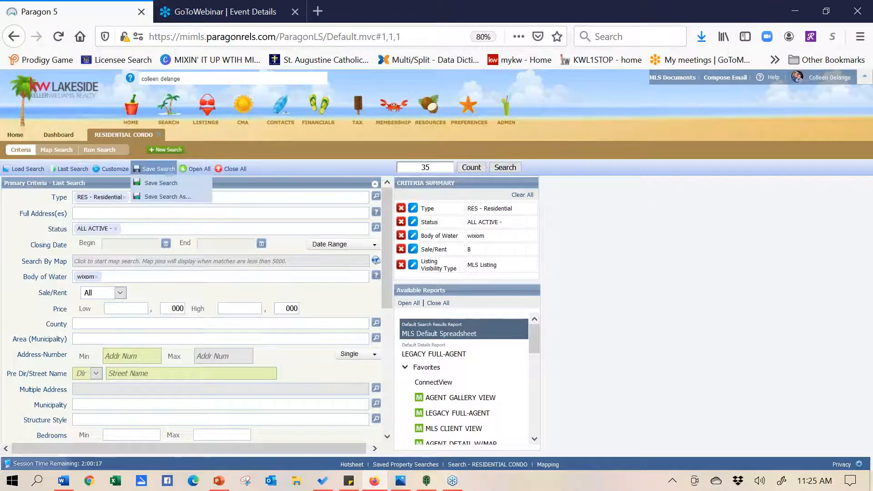
pyautogui.moveTo(117, 171)
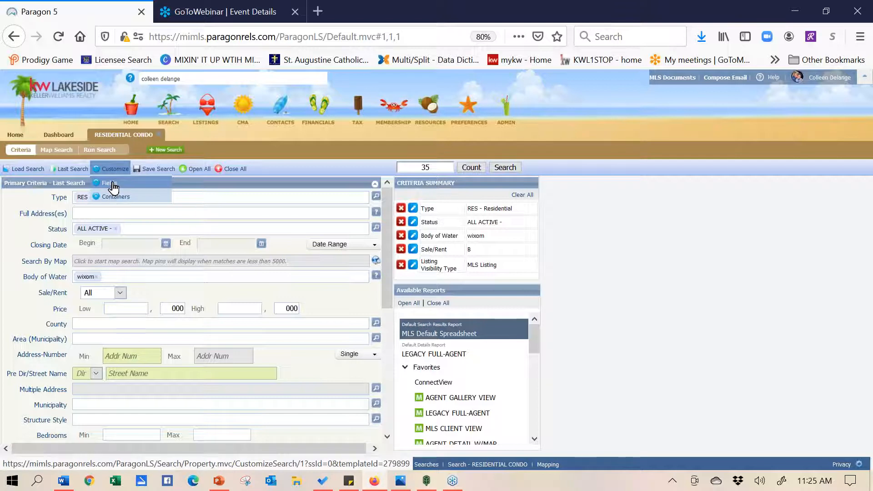
pyautogui.click(113, 186)
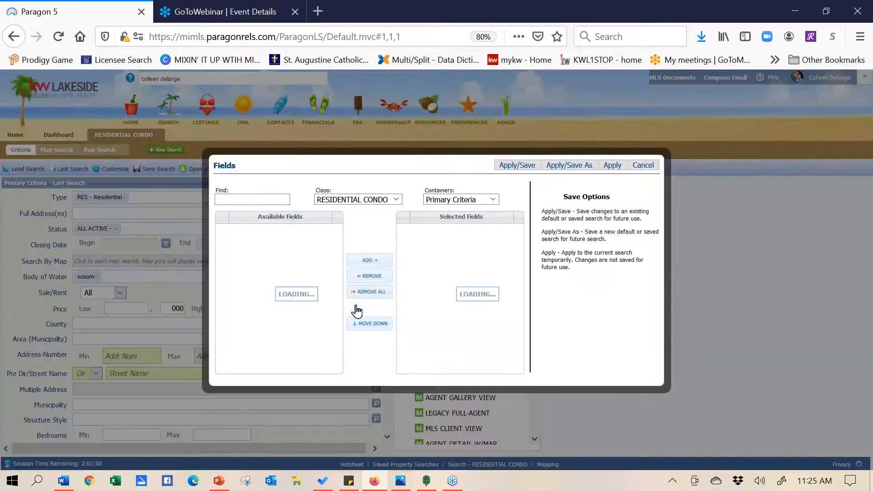
pyautogui.click(256, 196)
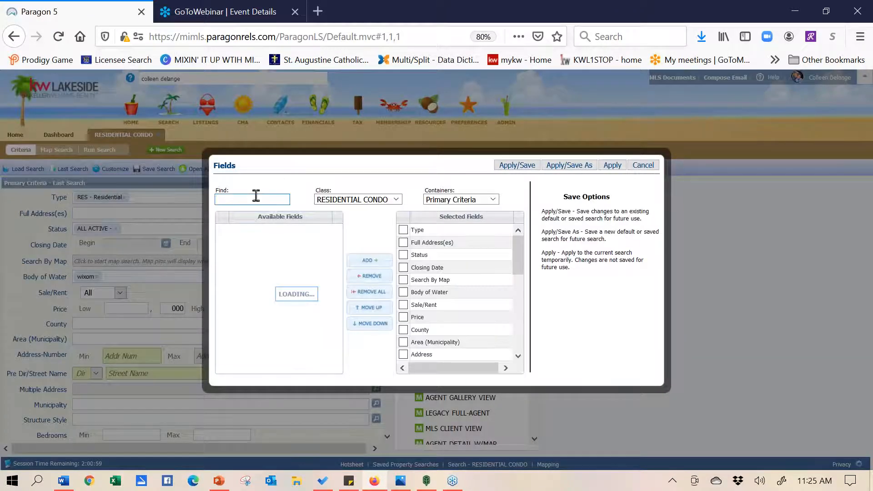
pyautogui.write('k')
pyautogui.press('BackSpace')
pyautogui.write('words')
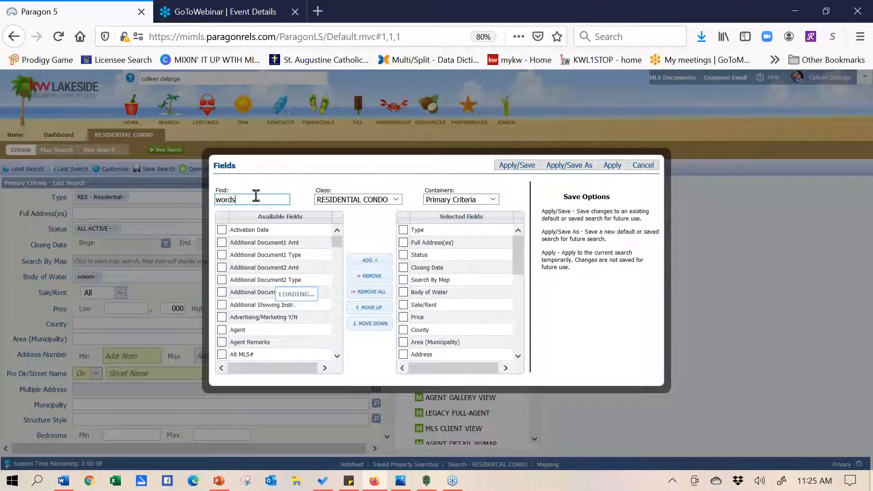
pyautogui.press('BackSpace')
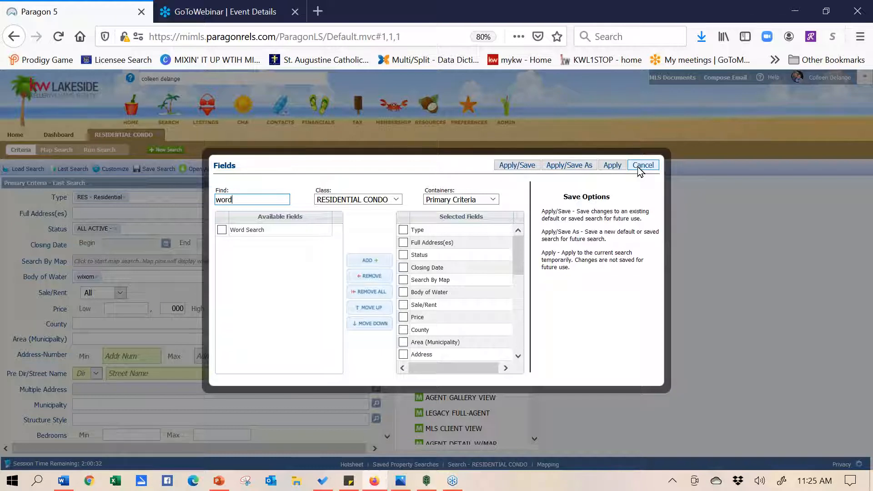
pyautogui.click(642, 165)
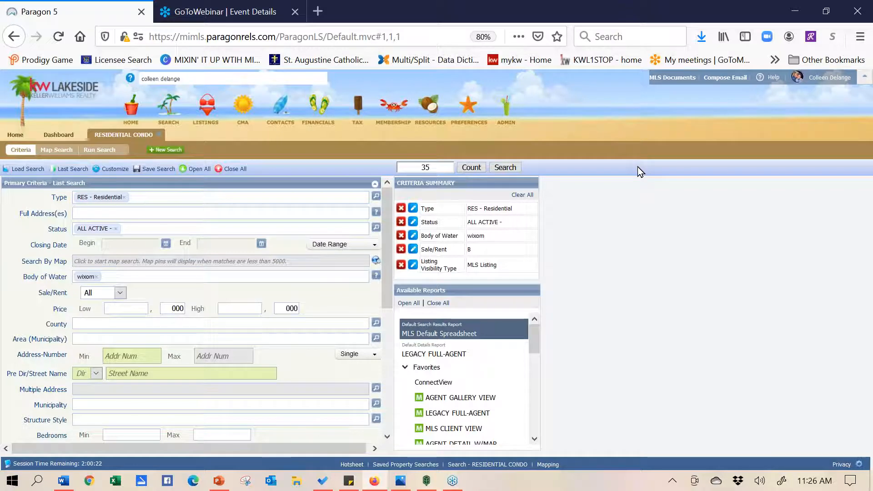
# Save the search as 'wixom Lake Search' and switch to assigning it to a contact
pyautogui.click(154, 168)
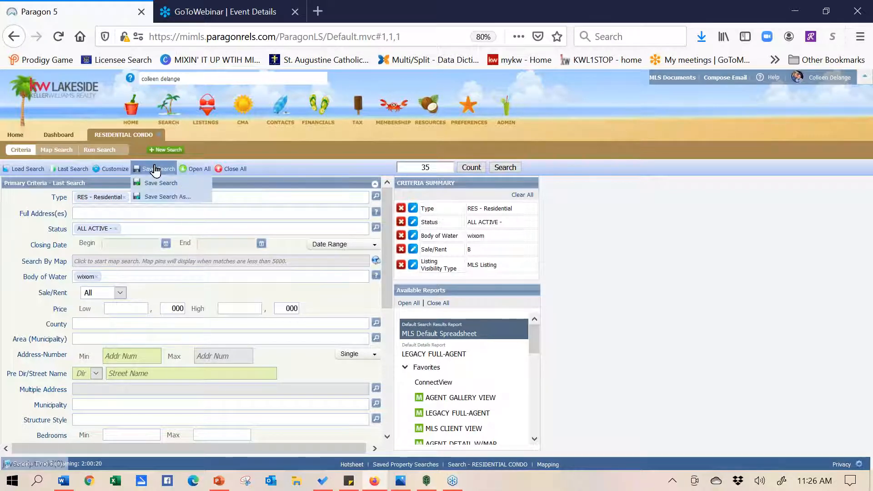
pyautogui.click(152, 198)
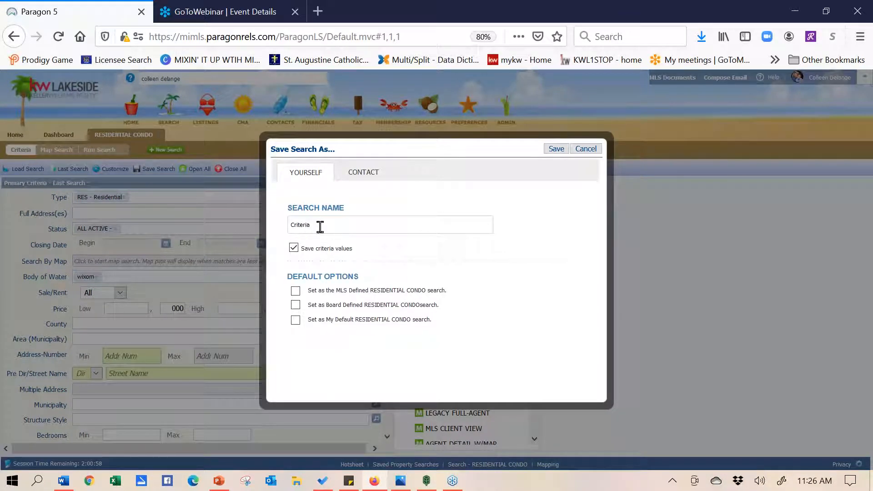
pyautogui.moveTo(323, 225); pyautogui.dragTo(247, 228)
pyautogui.write('wixom Lake Sear')
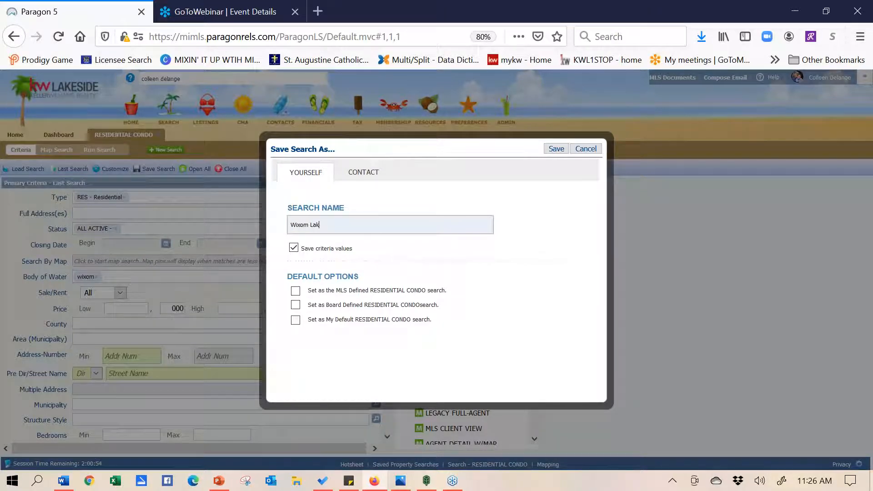
pyautogui.write('ch')
pyautogui.click(369, 175)
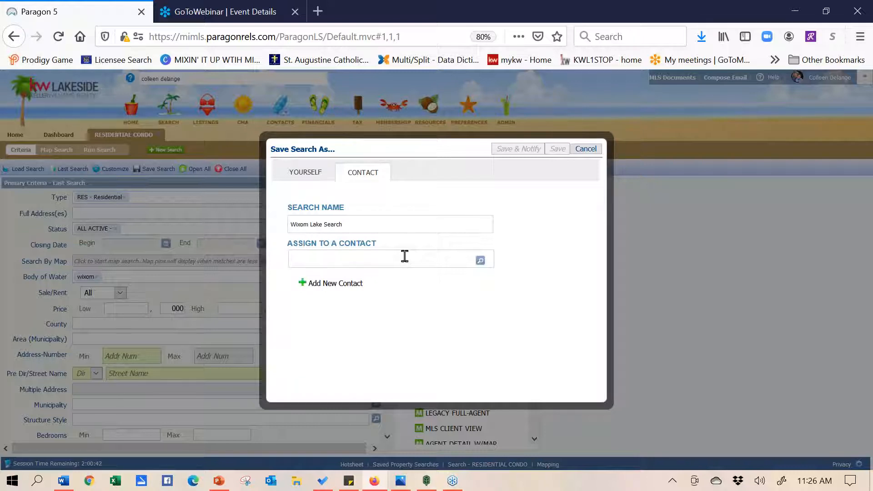
# Add a new contact, autofilling their name and phone and typing their home e-mail address
pyautogui.click(352, 284)
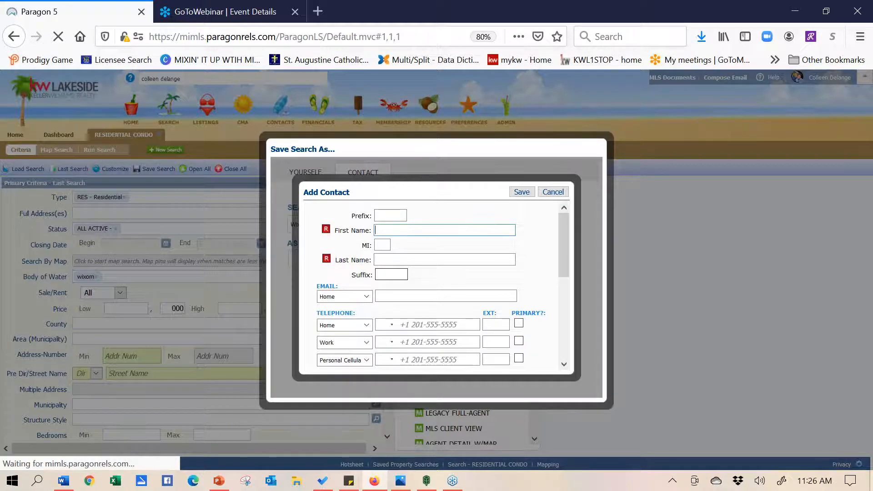
pyautogui.write('B')
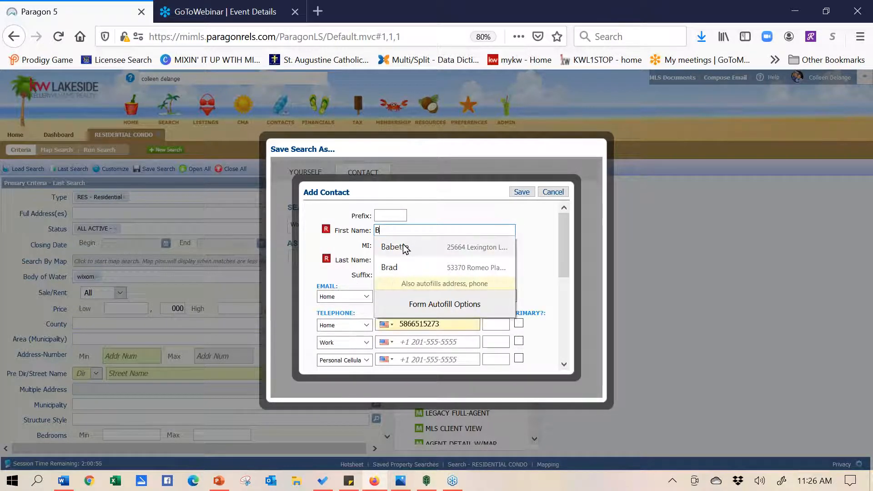
pyautogui.click(406, 248)
pyautogui.click(413, 297)
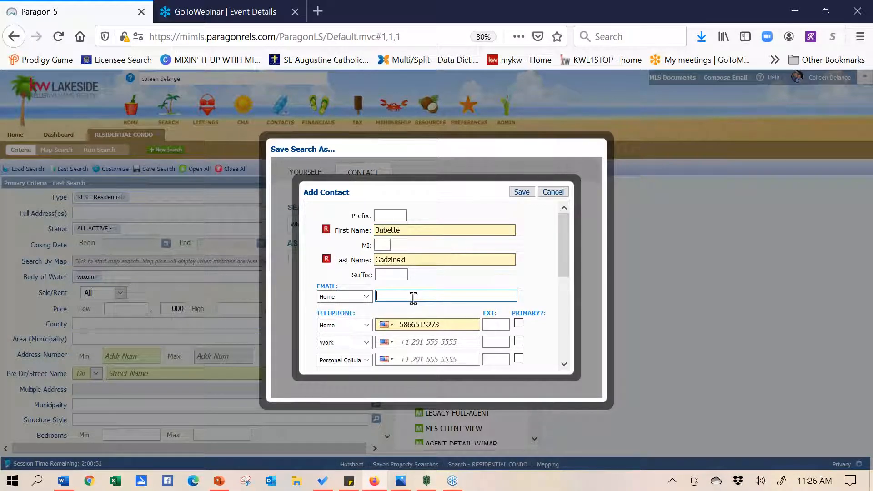
pyautogui.write('B')
pyautogui.press('BackSpace')
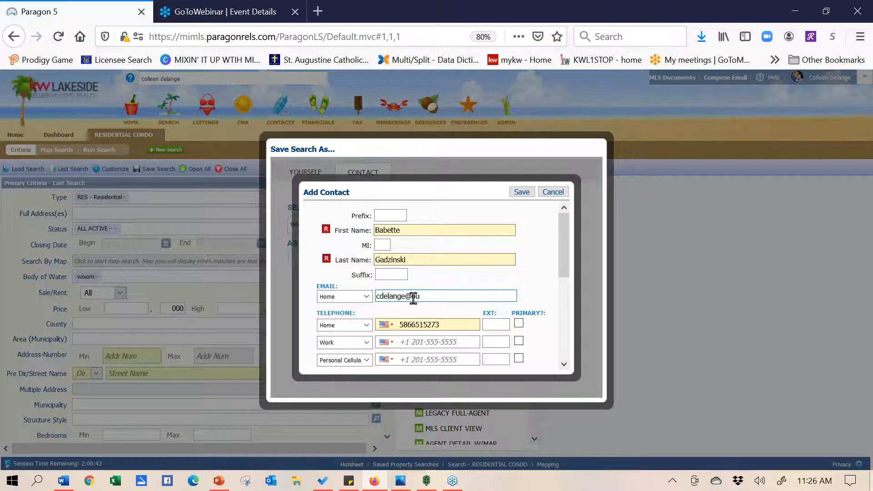
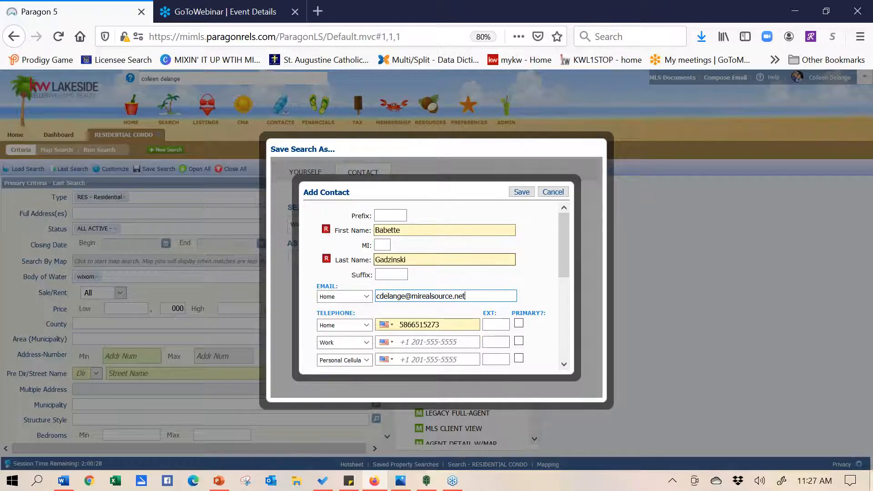
pyautogui.click(861, 125)
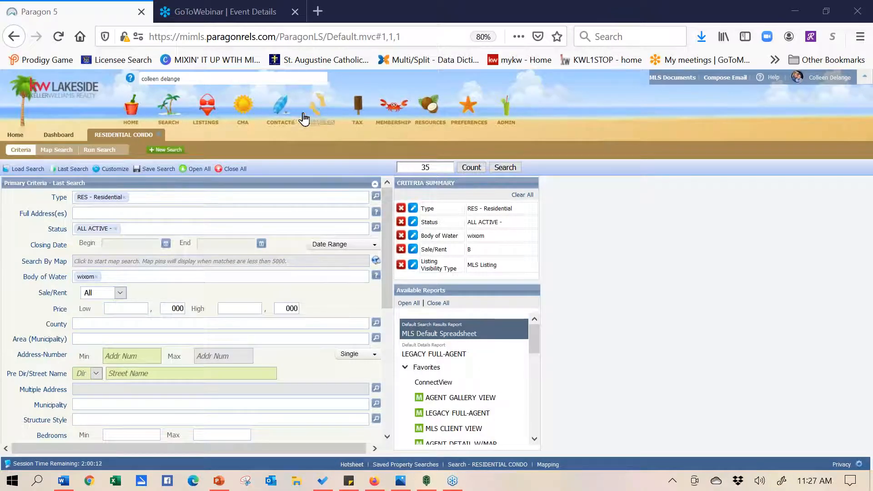
pyautogui.moveTo(277, 119)
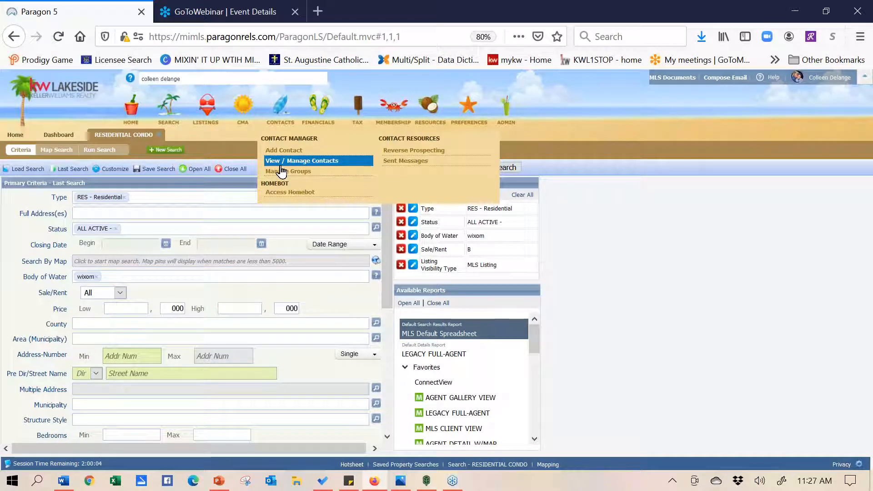
pyautogui.click(280, 163)
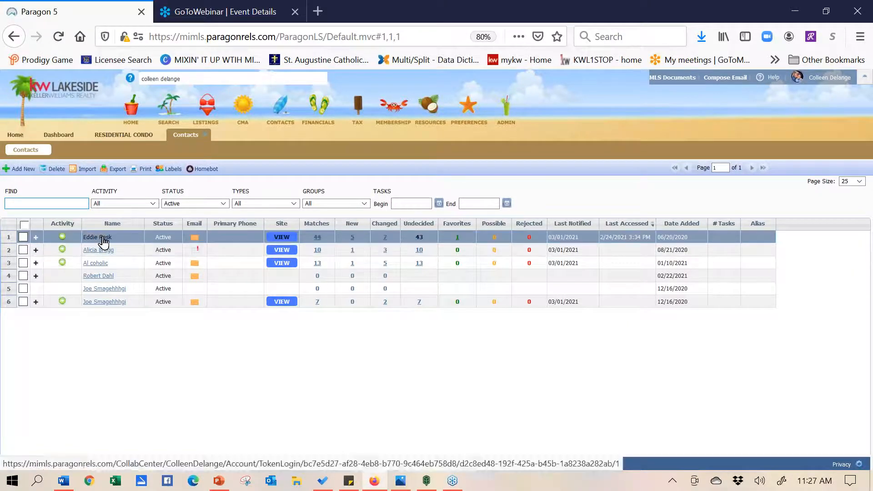
pyautogui.click(22, 169)
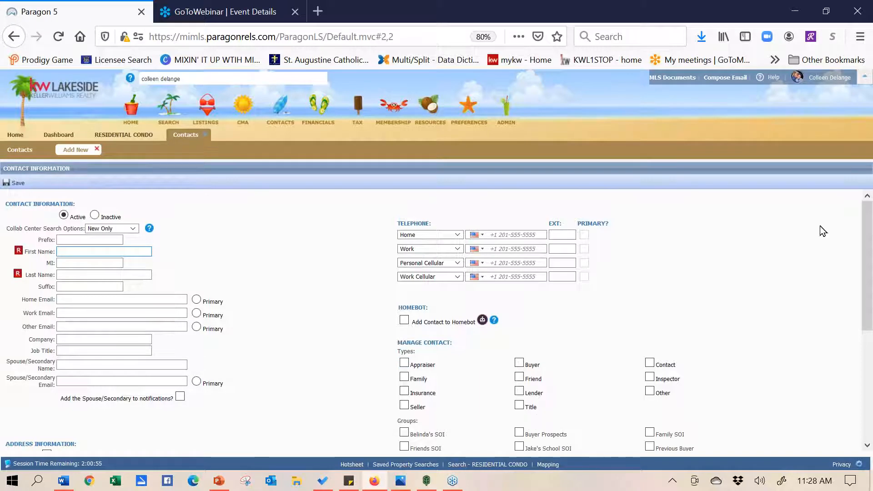
pyautogui.moveTo(868, 266); pyautogui.dragTo(869, 294)
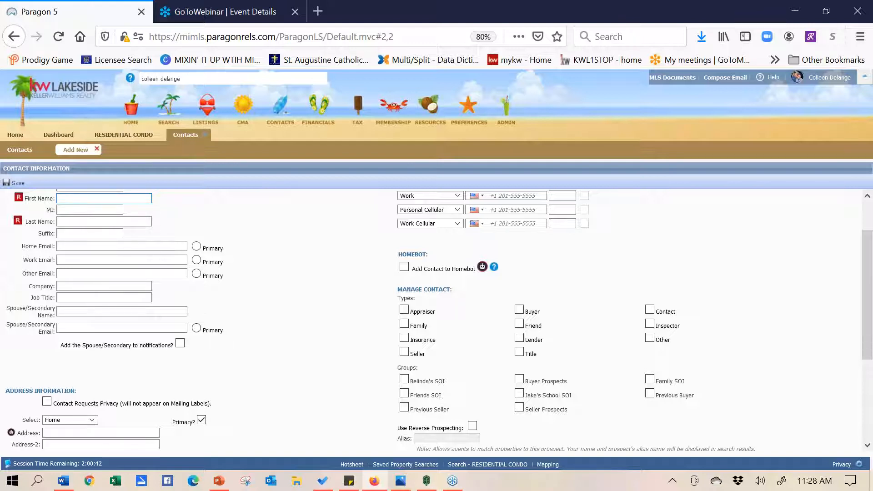
pyautogui.click(554, 394)
pyautogui.tripleClick(554, 394)
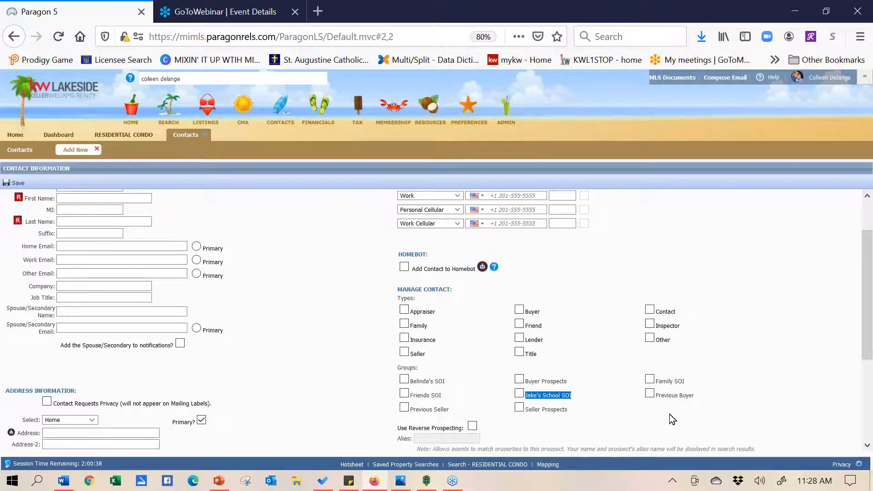
pyautogui.click(754, 393)
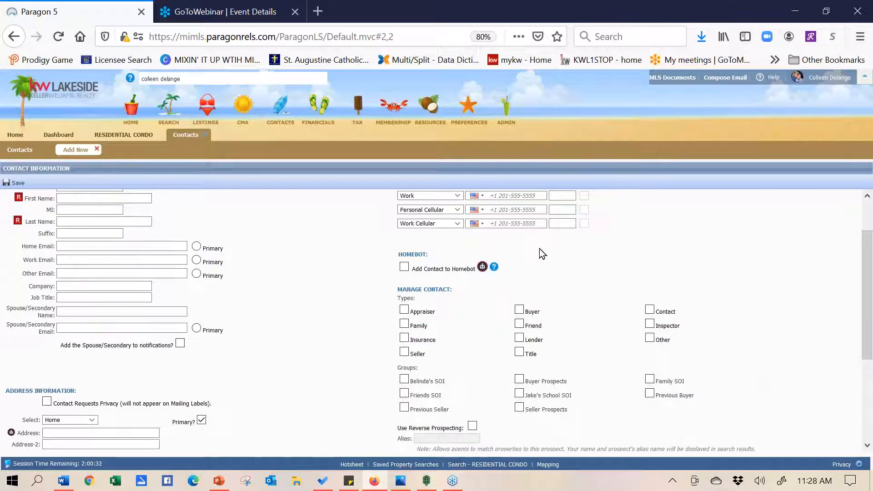
pyautogui.click(205, 134)
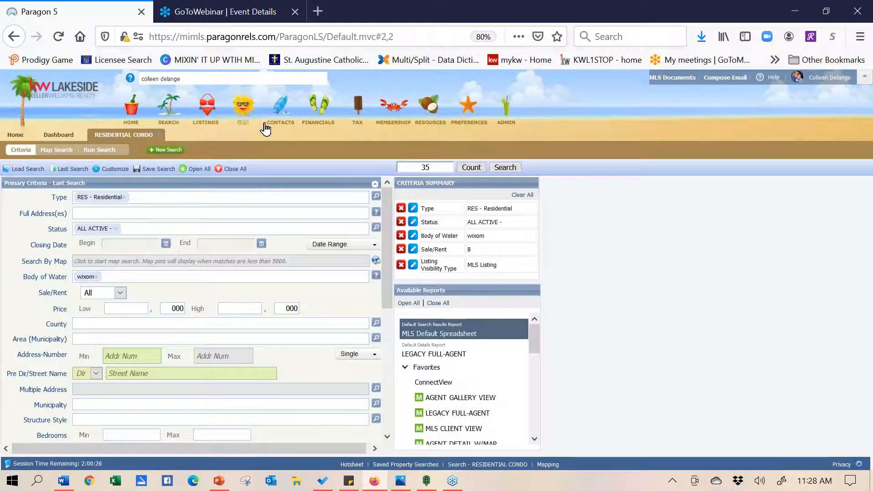
# From Contacts, view the client's Collaboration Center with 73 updates and 28 favorite listings
pyautogui.moveTo(282, 114)
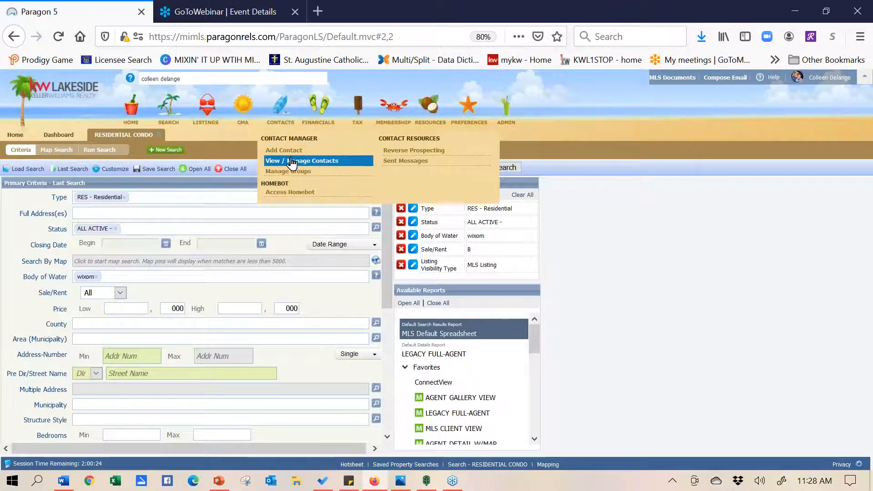
pyautogui.click(292, 161)
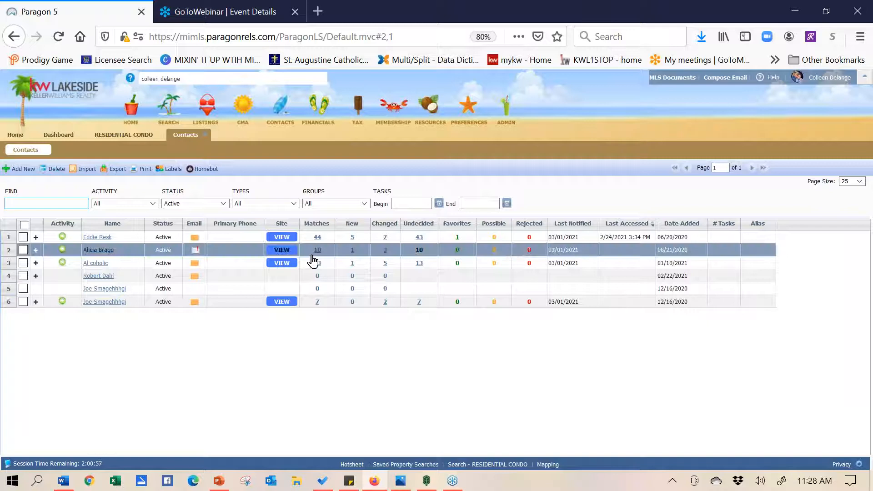
pyautogui.click(286, 241)
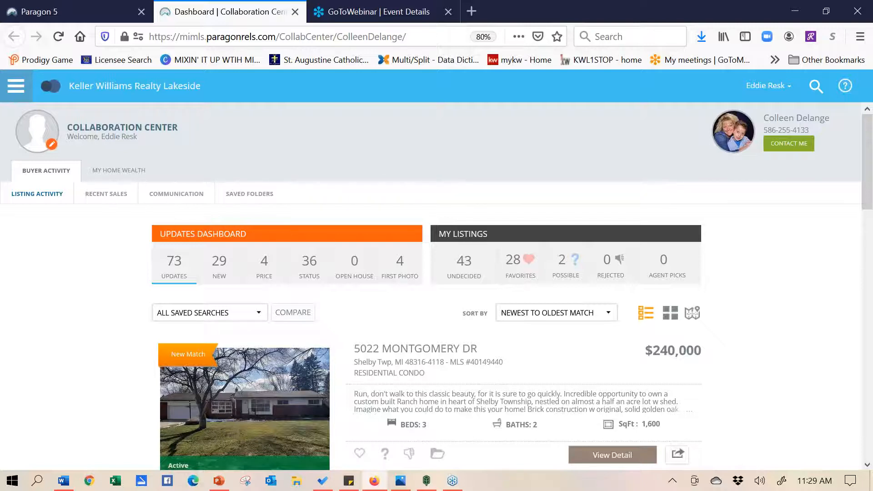
pyautogui.click(620, 456)
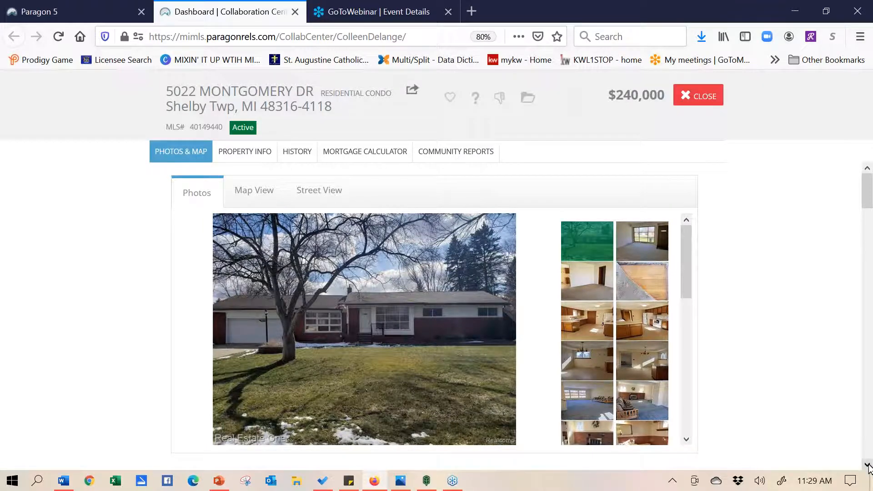
pyautogui.scroll(-6, 869, 466)
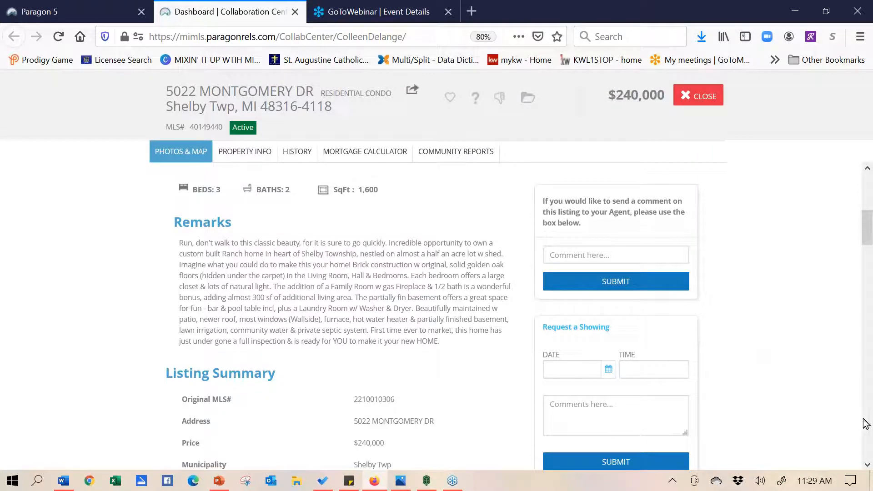
pyautogui.scroll(5, 450, 318)
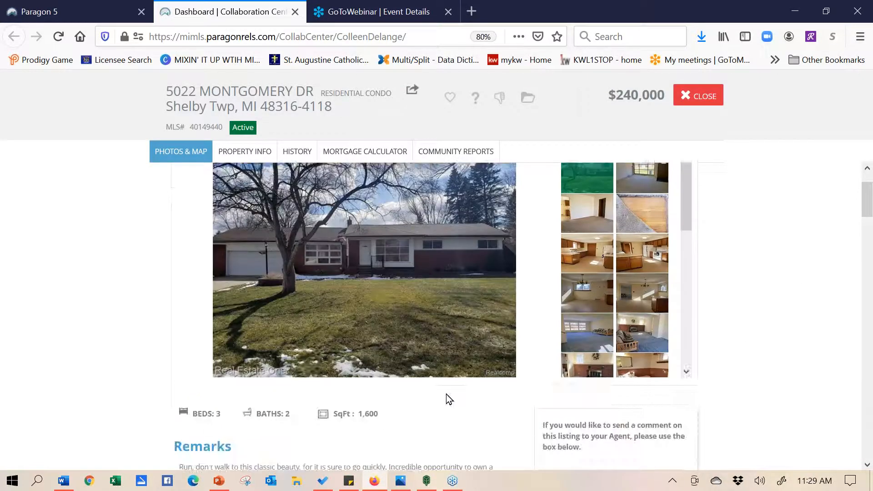
pyautogui.click(450, 97)
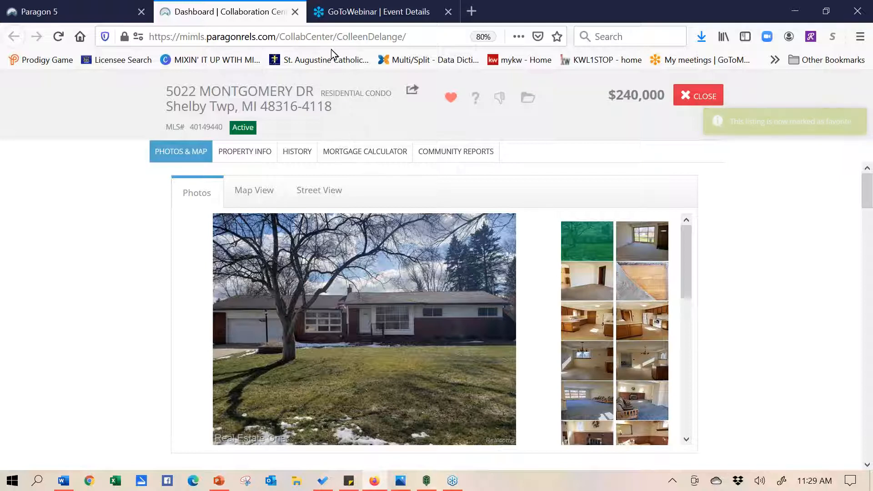
pyautogui.click(295, 14)
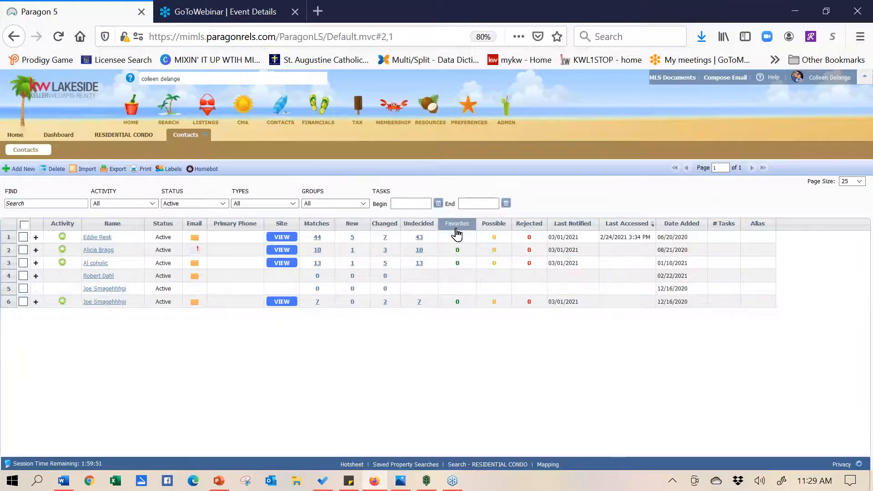
# Show the client's new matching listings and select the first six
pyautogui.click(353, 238)
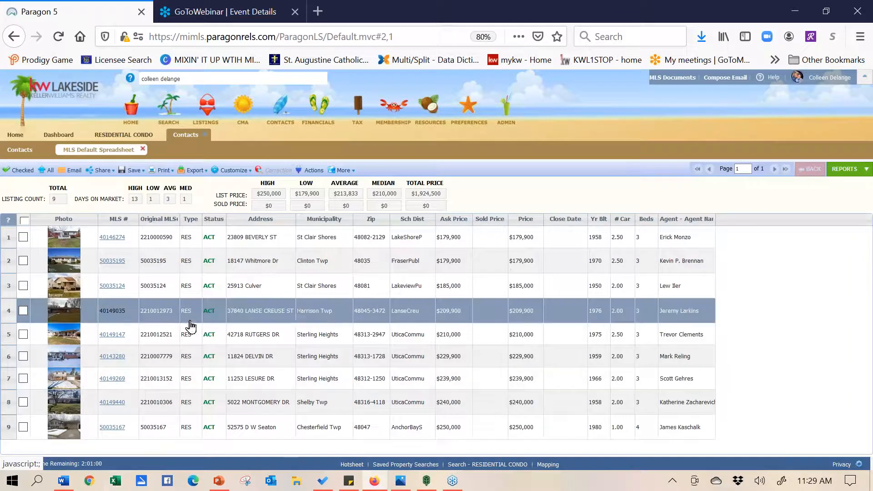
pyautogui.click(24, 237)
pyautogui.click(23, 262)
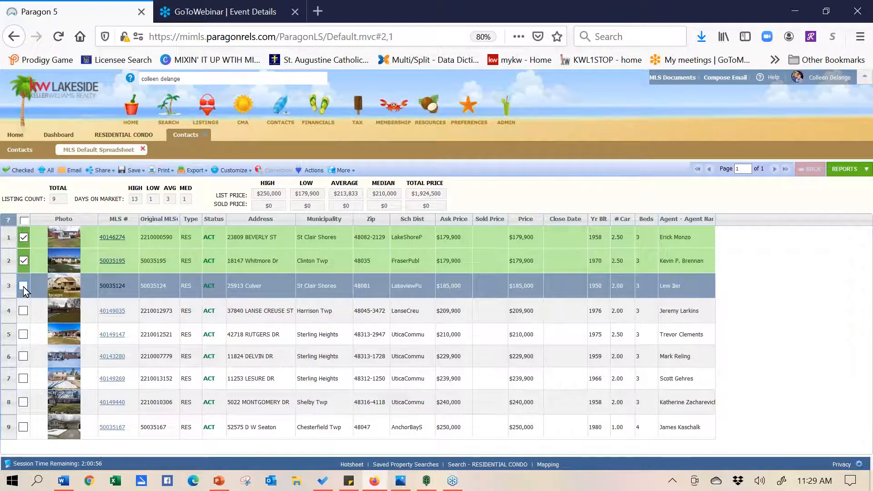
pyautogui.click(23, 286)
pyautogui.click(24, 311)
pyautogui.click(24, 335)
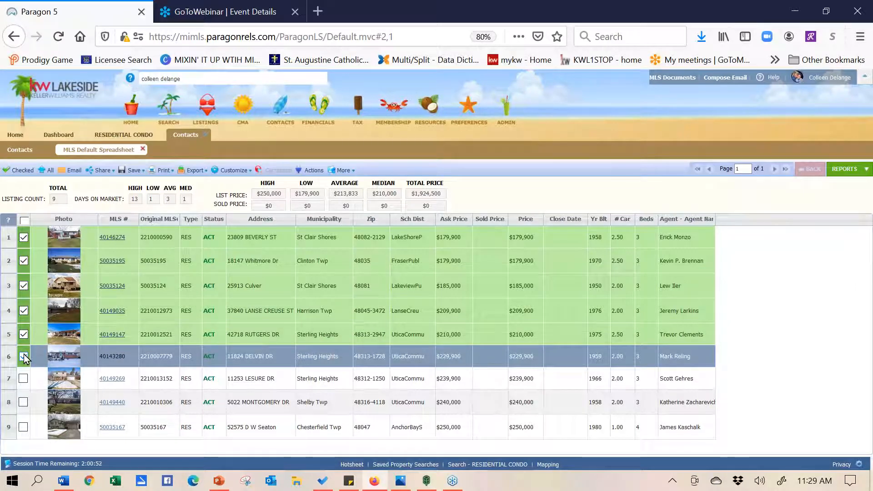
pyautogui.click(24, 357)
# Review the More actions tools for the selection, then open the full report for MLS# 40146274
pyautogui.click(344, 170)
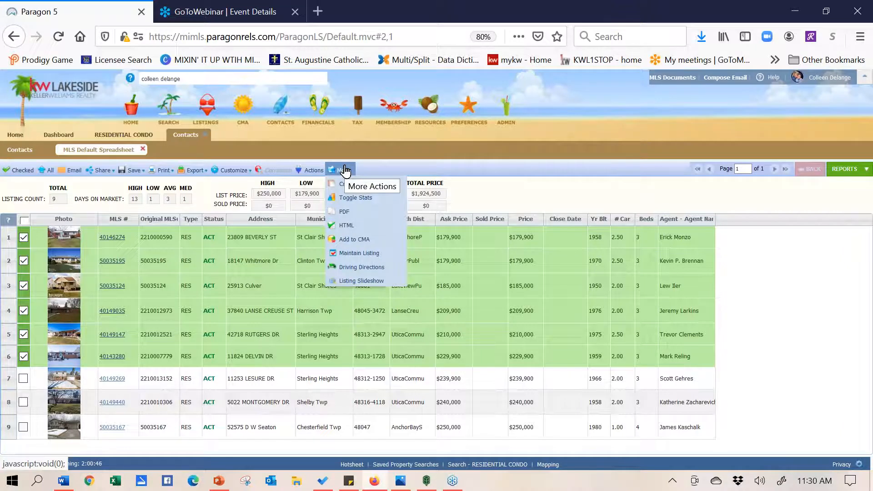
pyautogui.click(305, 175)
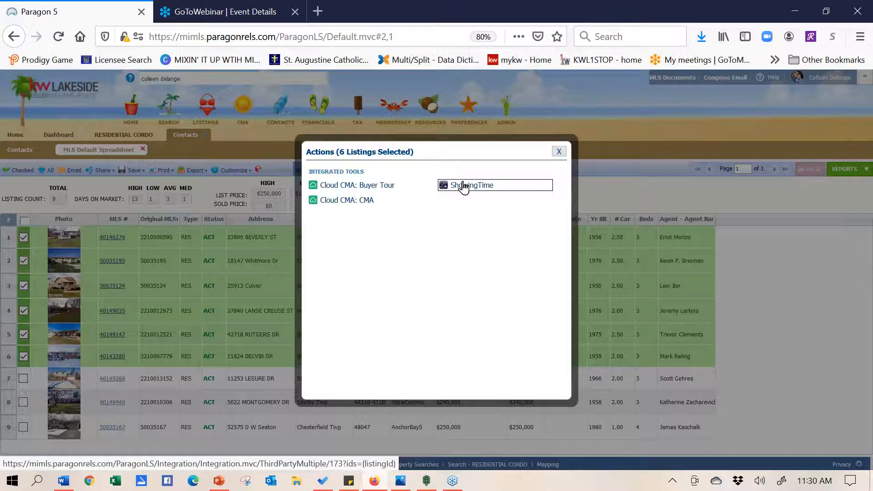
pyautogui.click(560, 154)
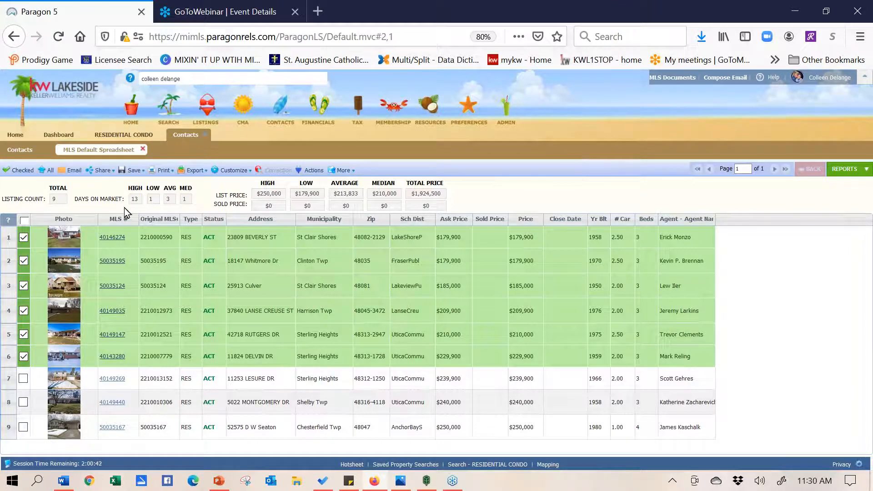
pyautogui.click(111, 238)
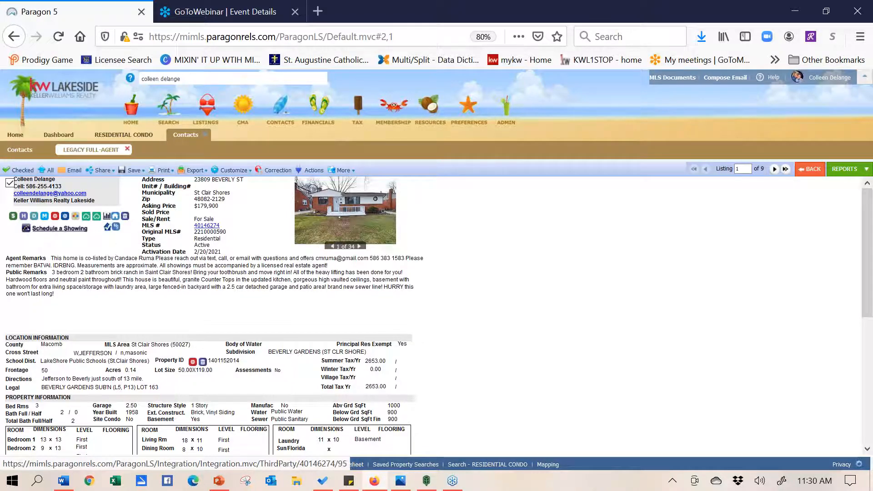
pyautogui.moveTo(428, 119)
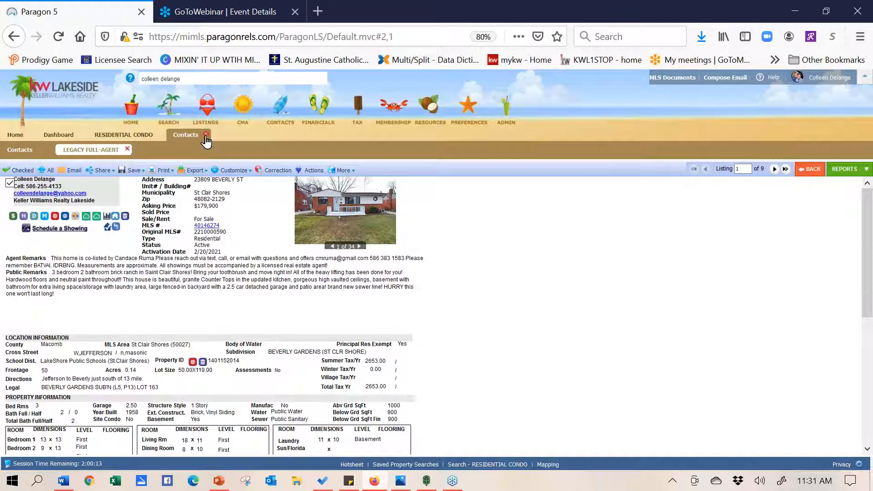
# Back in the residential search, remove the wixom criterion and add CLD - Closed status
pyautogui.click(206, 134)
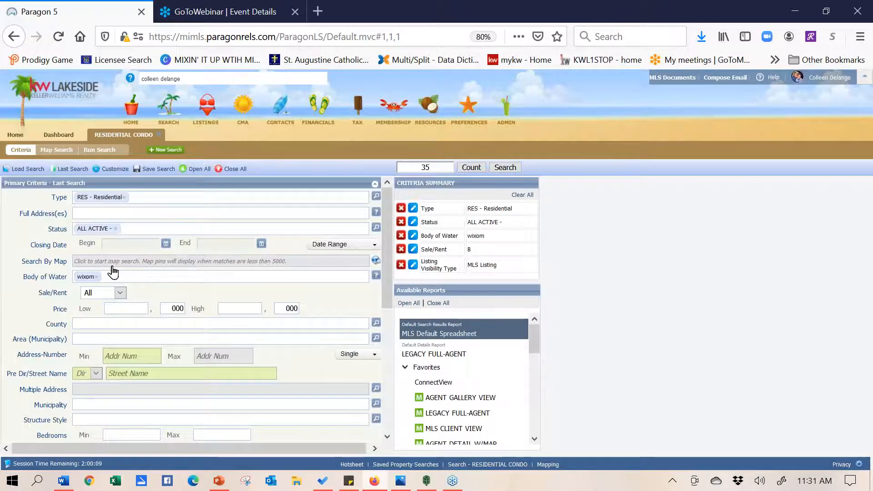
pyautogui.click(97, 277)
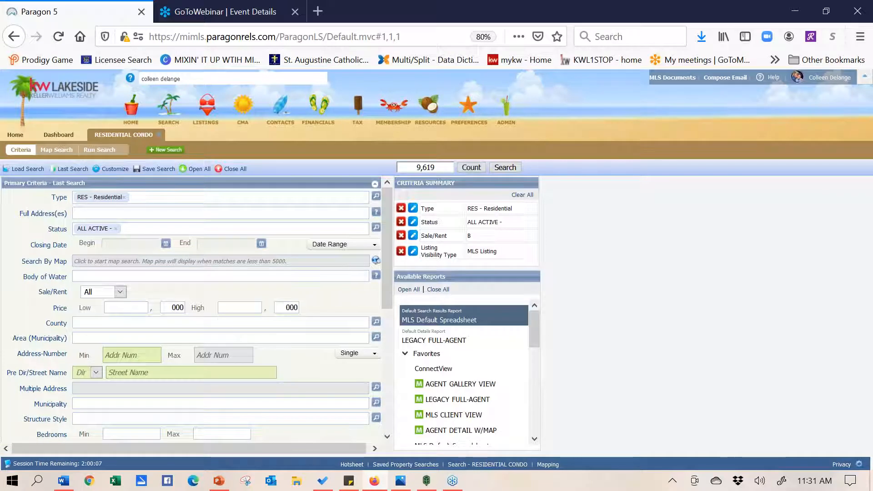
pyautogui.click(139, 231)
pyautogui.write('closed')
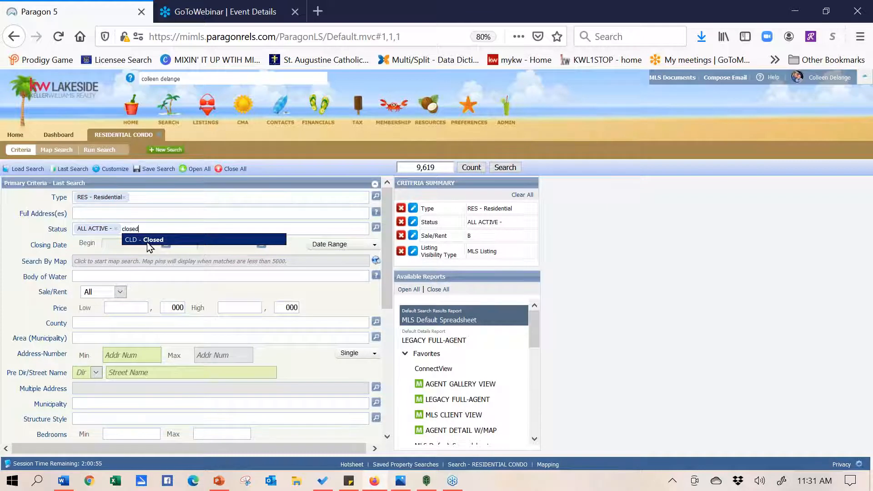
pyautogui.click(146, 240)
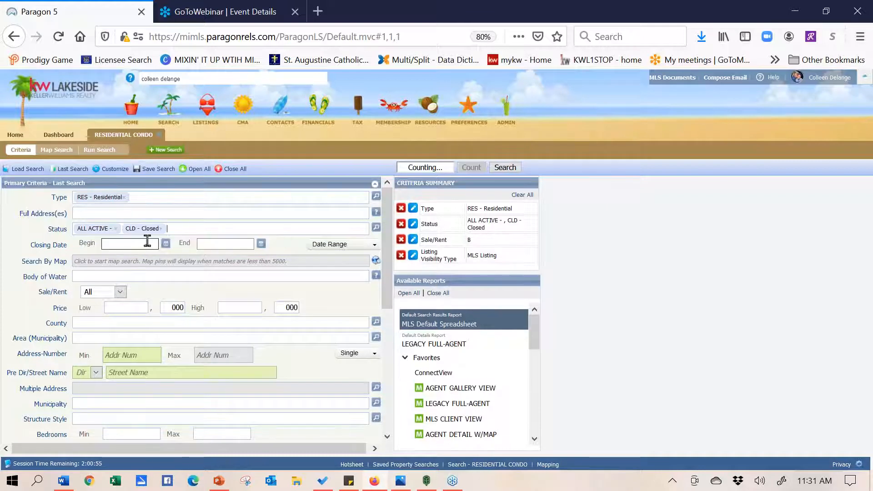
# Limit closing dates to 6 Months Back and switch to Search By Map
pyautogui.click(347, 245)
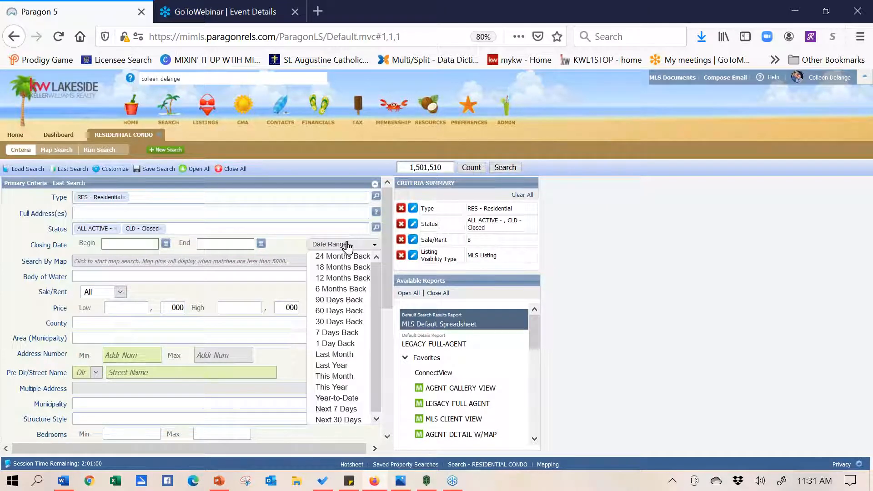
pyautogui.click(346, 289)
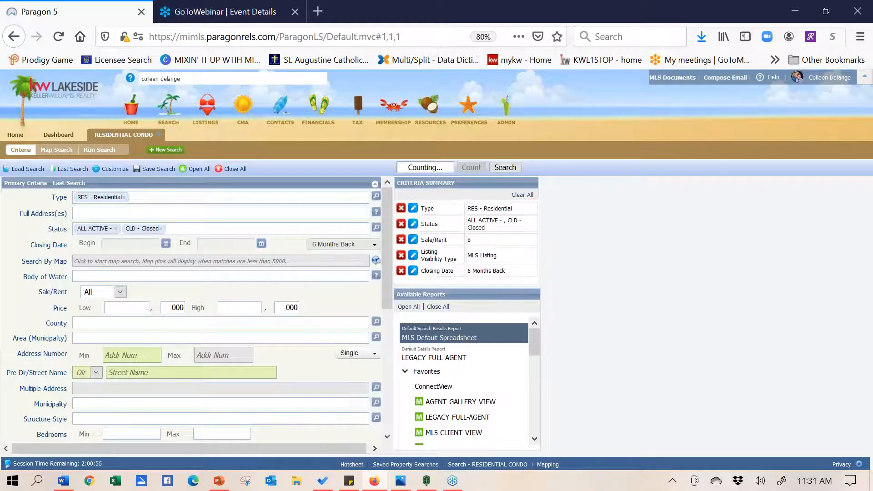
pyautogui.click(188, 262)
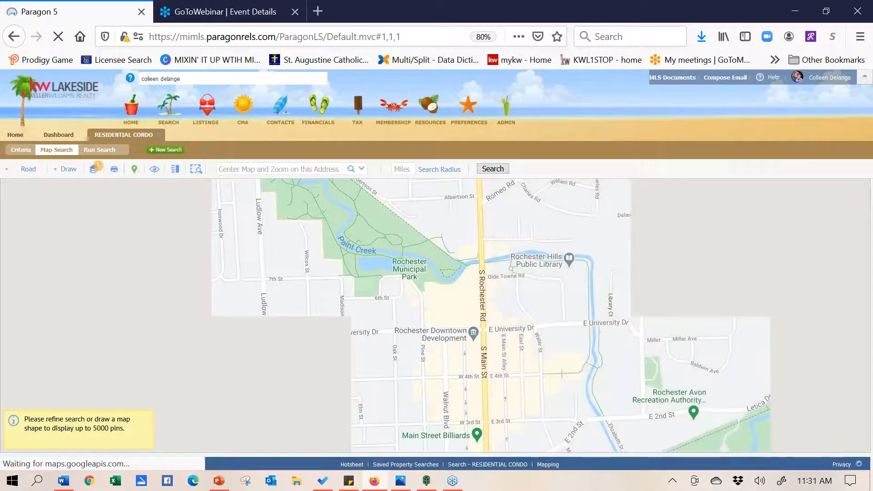
# Centre the map on the Wessel Ct property address in Sterling Heights and run a 1-mile radius search
pyautogui.click(262, 170)
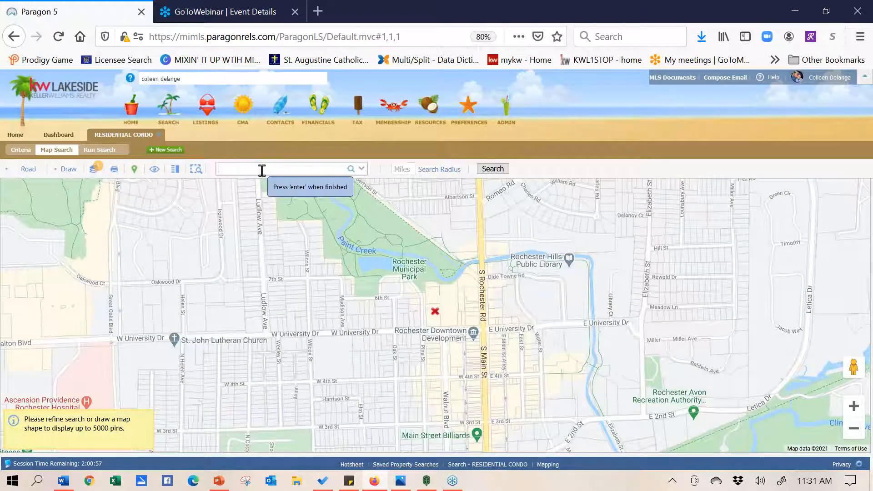
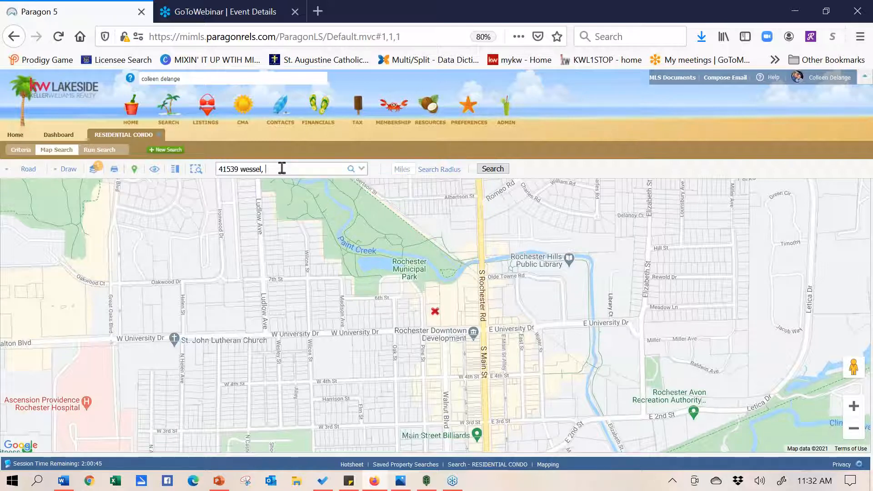
pyautogui.click(351, 169)
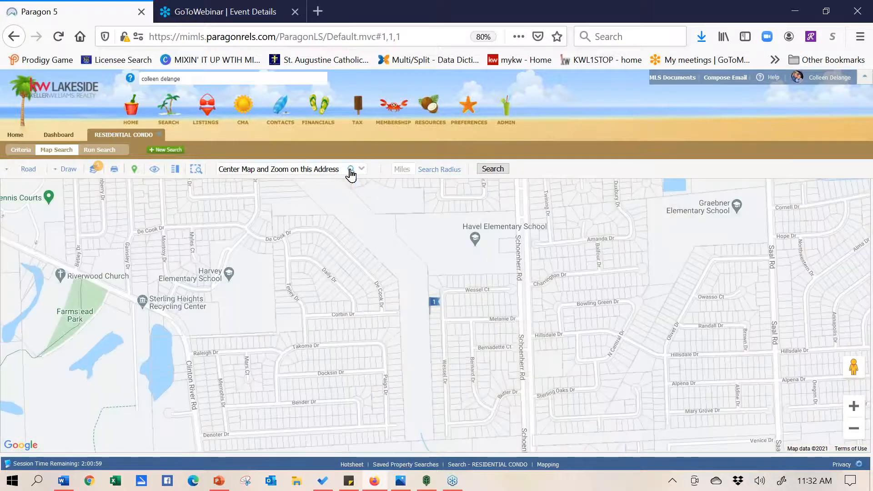
pyautogui.click(401, 168)
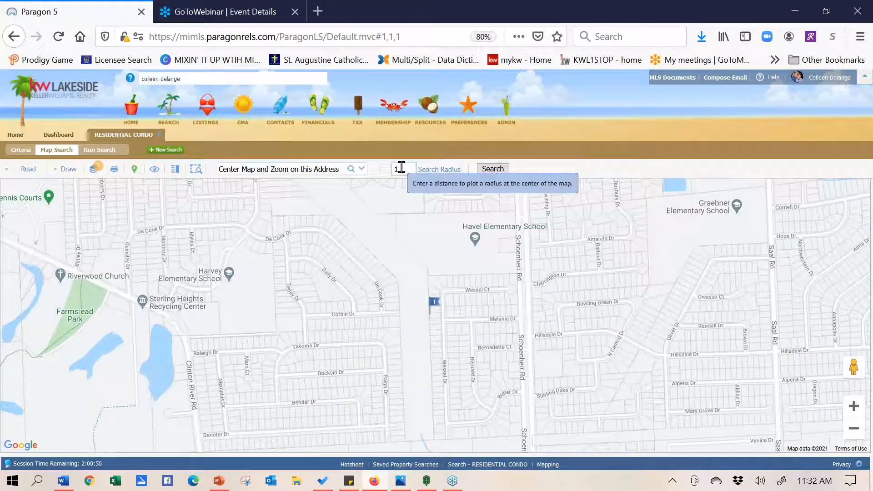
pyautogui.click(444, 170)
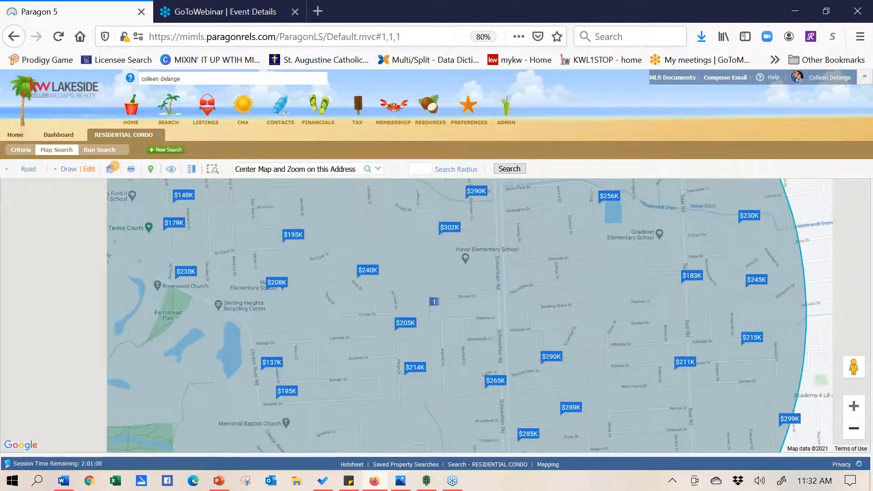
# Zoom out to the whole search circle and preview sold listings in the 4- and 5-listing clusters
pyautogui.click(854, 429)
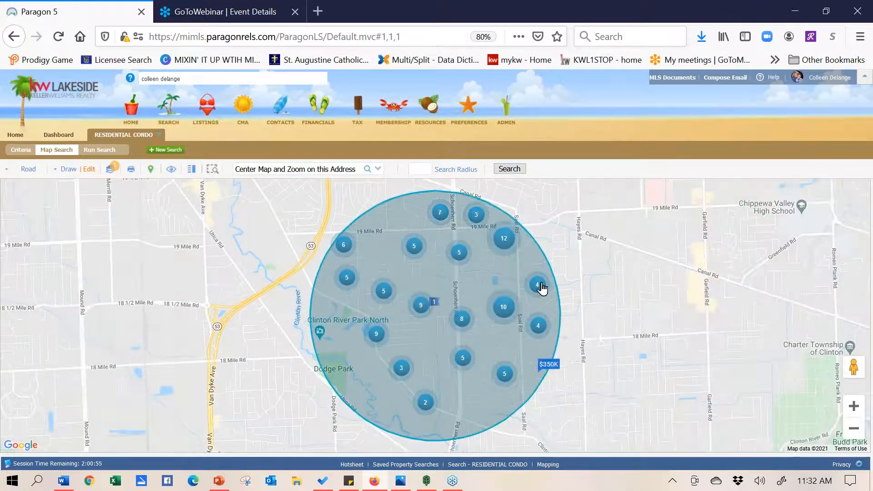
pyautogui.click(540, 287)
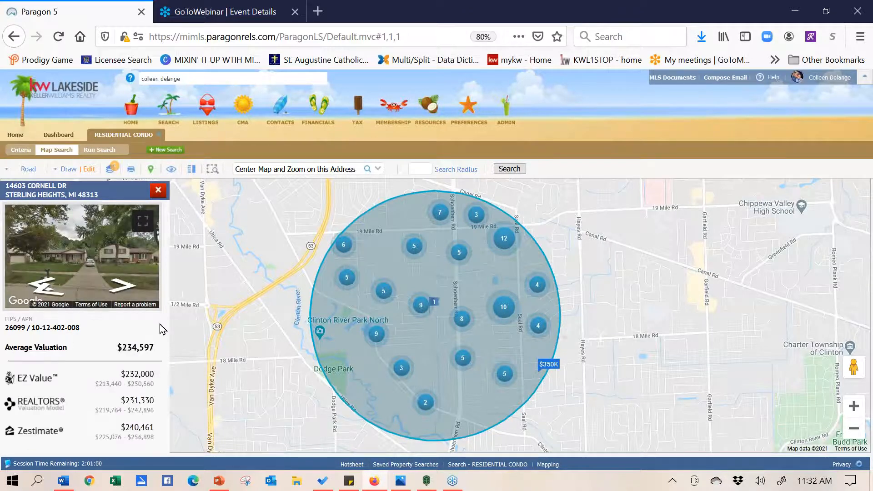
pyautogui.click(414, 249)
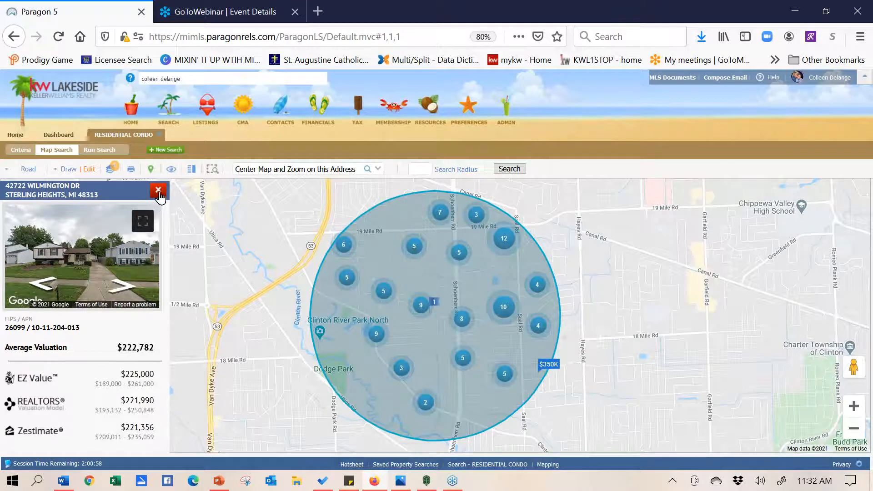
pyautogui.click(383, 292)
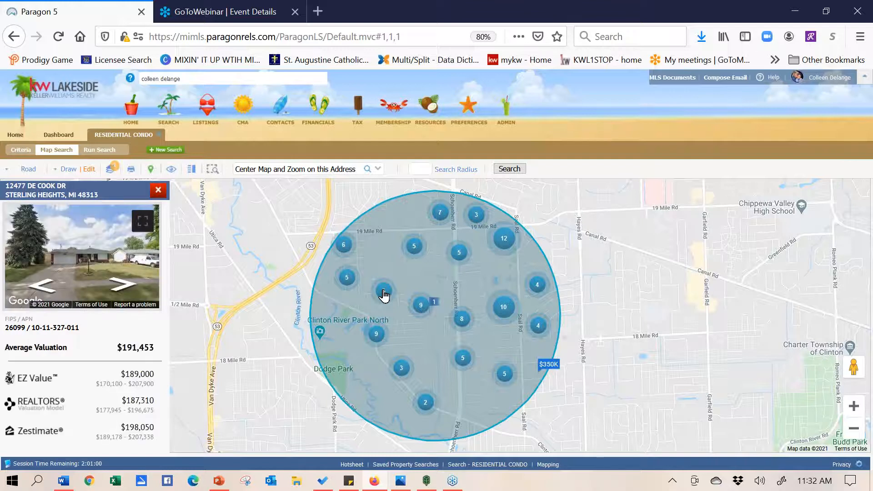
pyautogui.click(386, 292)
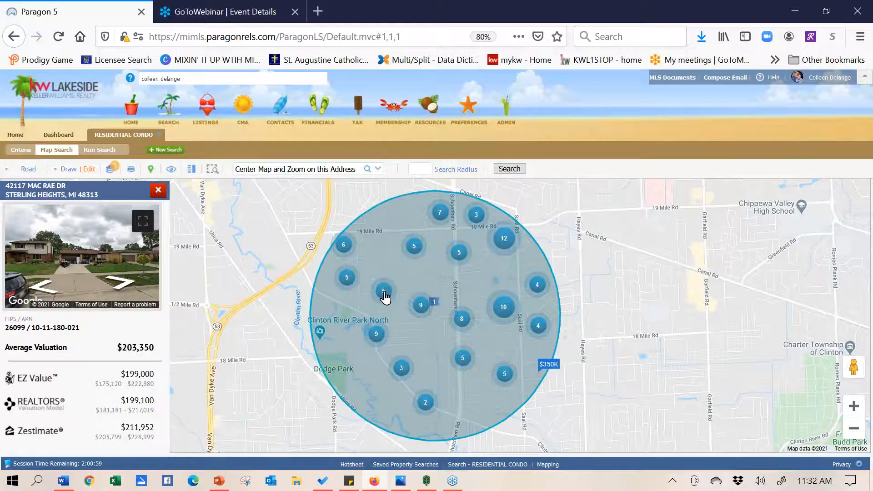
pyautogui.click(383, 292)
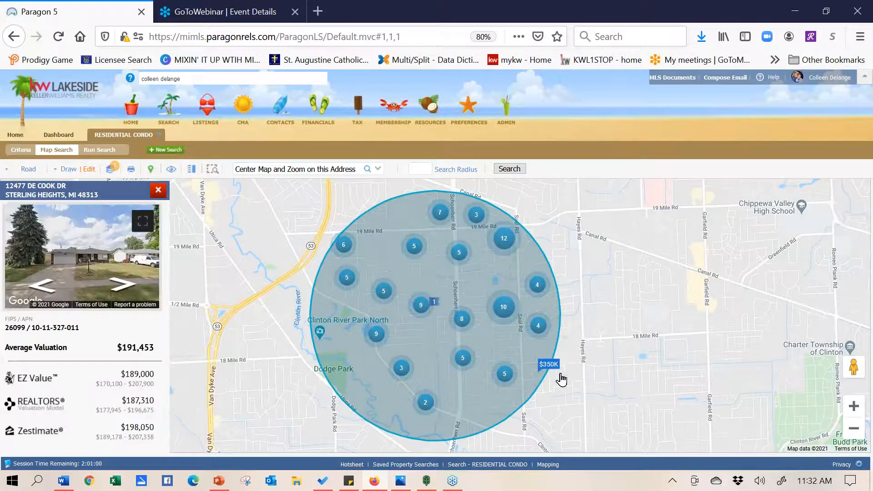
# Preview the $350K sold listing, then bring up Street View of nearby Bernard Dr
pyautogui.click(549, 366)
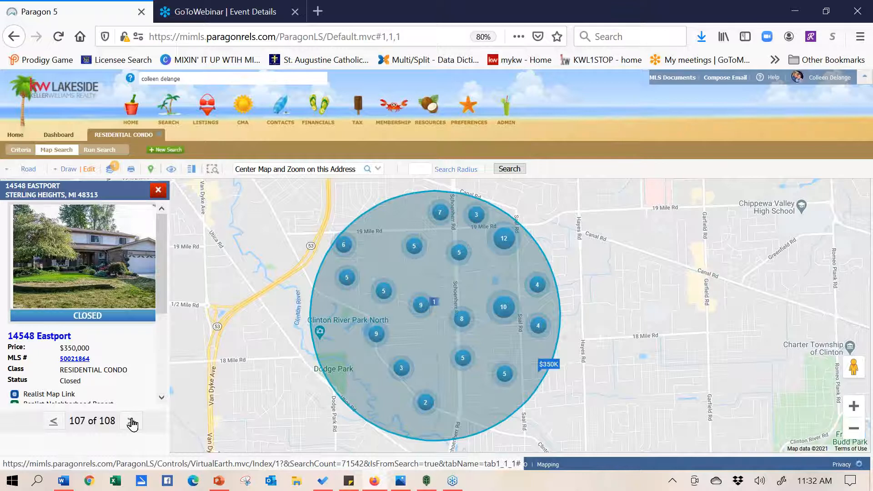
pyautogui.click(158, 191)
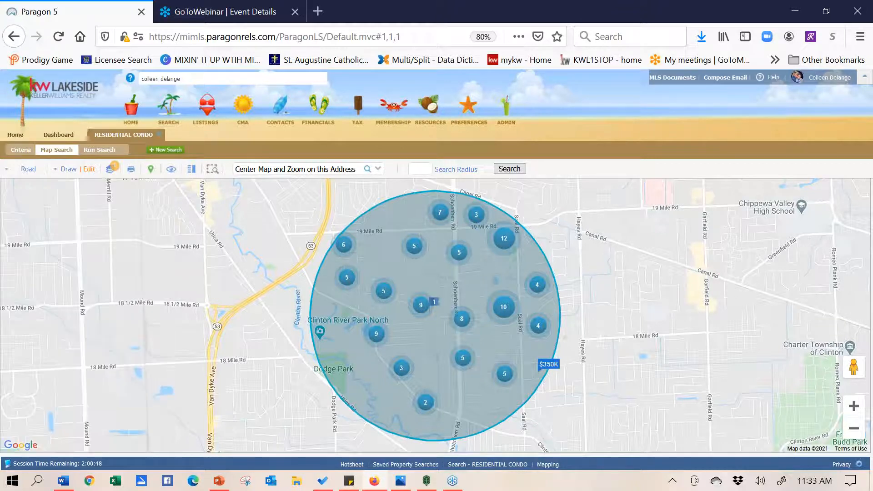
pyautogui.moveTo(848, 366); pyautogui.dragTo(433, 322)
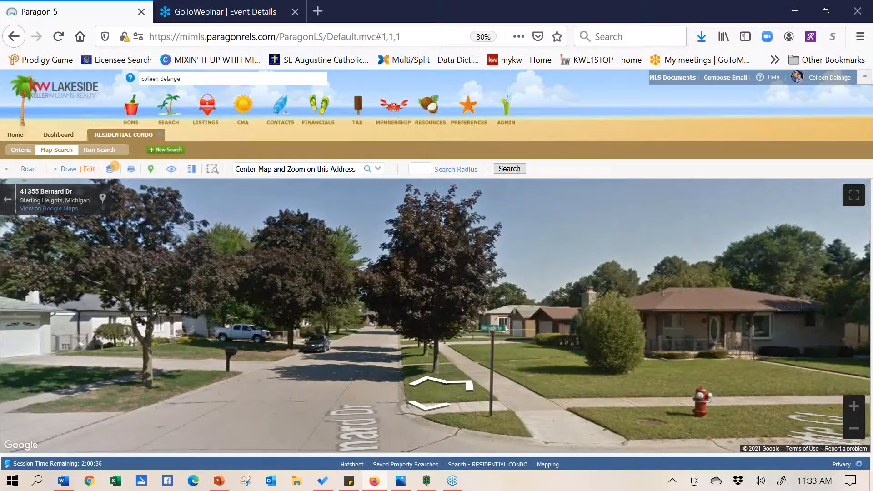
pyautogui.click(406, 327)
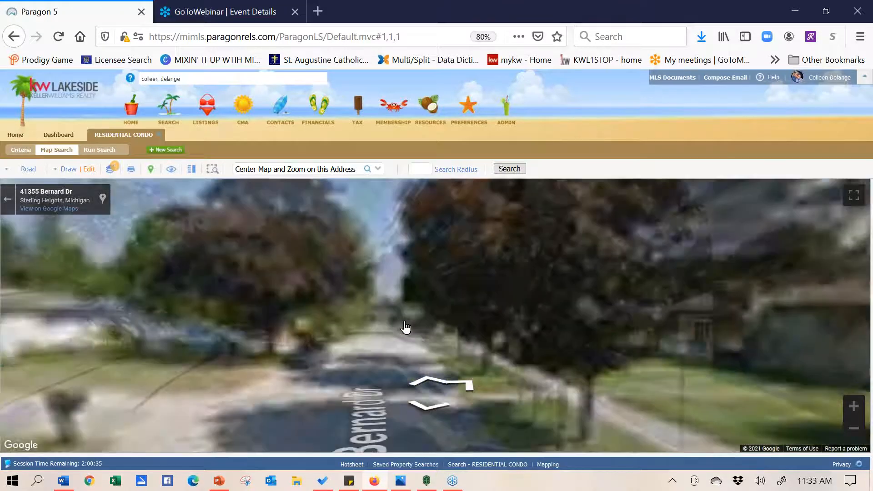
pyautogui.click(405, 326)
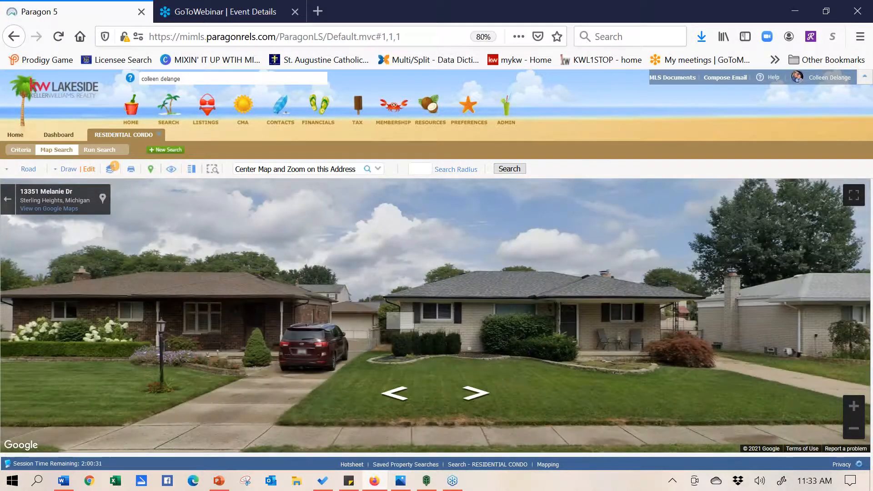
pyautogui.moveTo(473, 287); pyautogui.dragTo(835, 343)
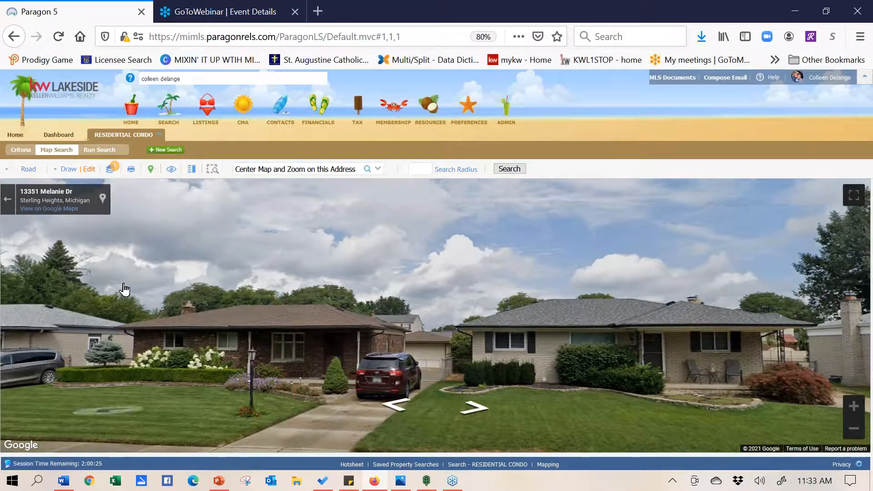
pyautogui.moveTo(292, 267); pyautogui.dragTo(537, 306)
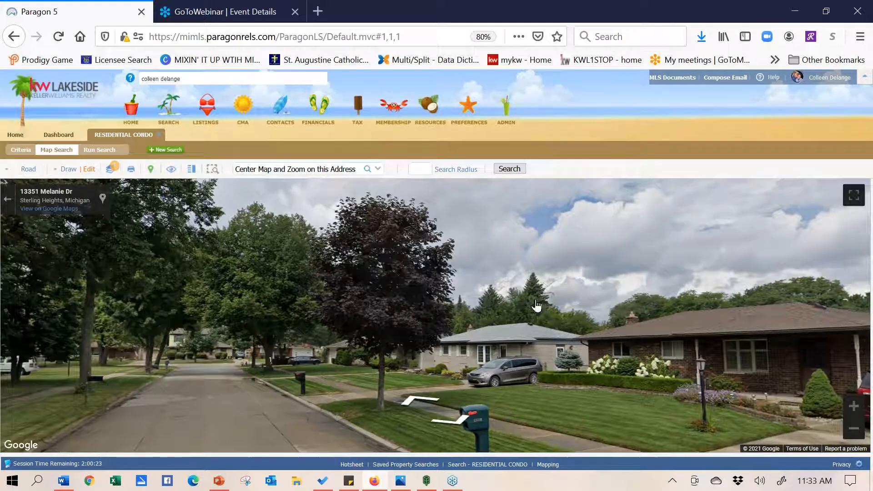
pyautogui.click(289, 349)
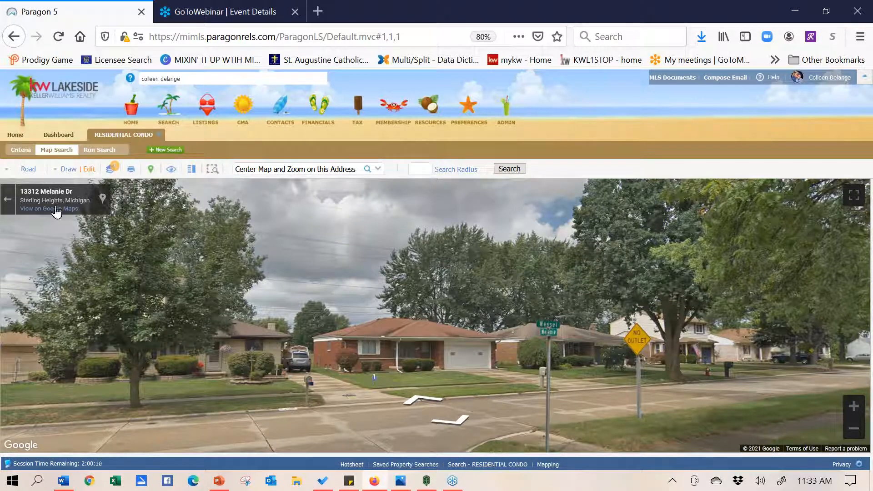
pyautogui.click(5, 199)
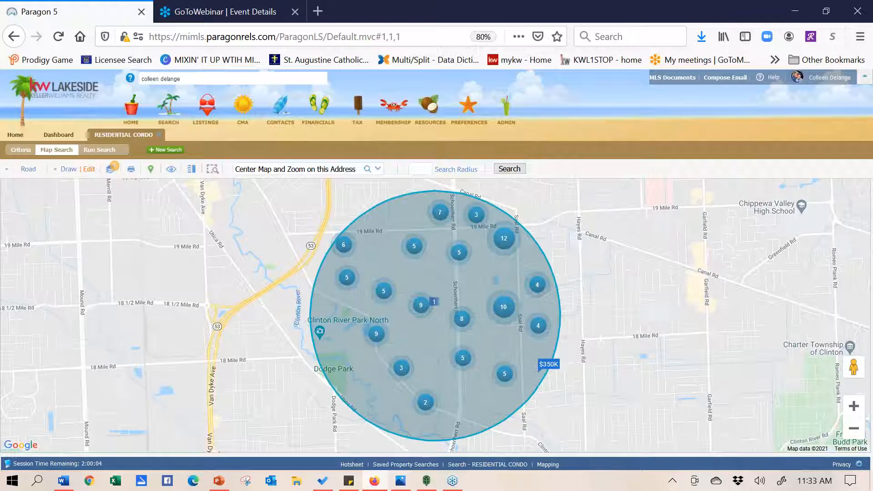
# Draw a four-corner polygon from Mound Rd down to 18 Mile Rd and back up toward 19 Mile Rd
pyautogui.click(69, 169)
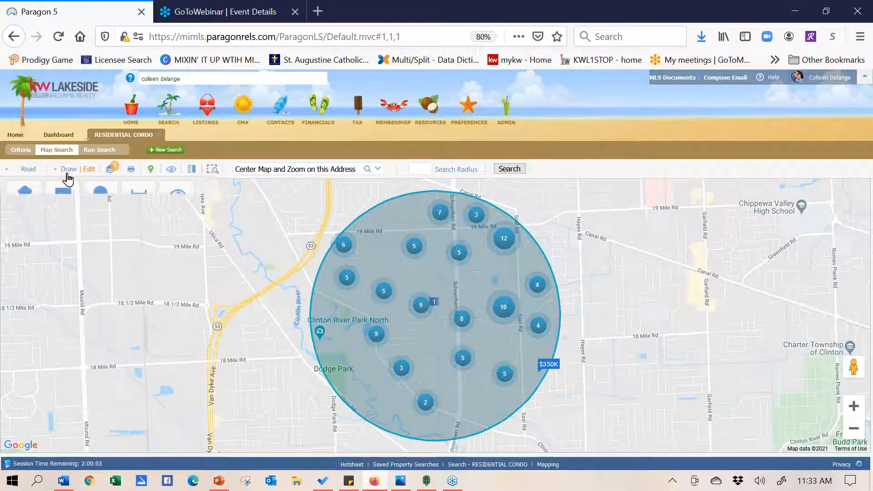
pyautogui.click(26, 199)
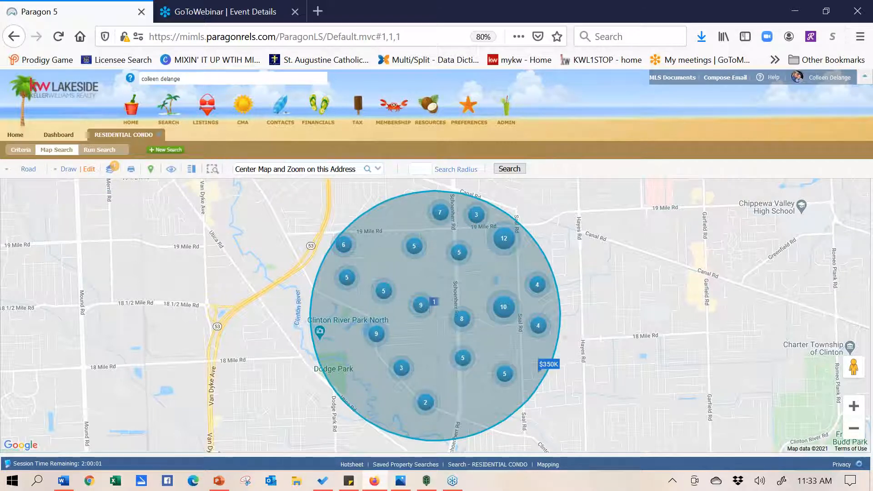
pyautogui.click(85, 243)
pyautogui.click(89, 368)
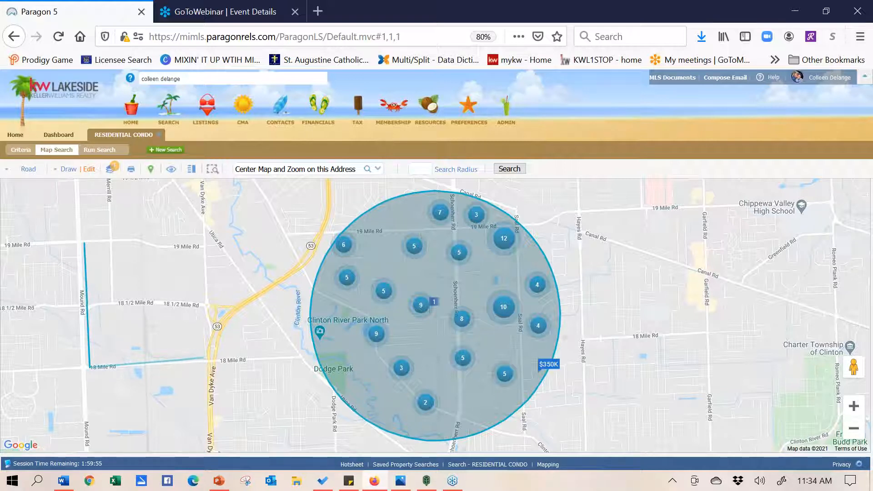
pyautogui.click(204, 359)
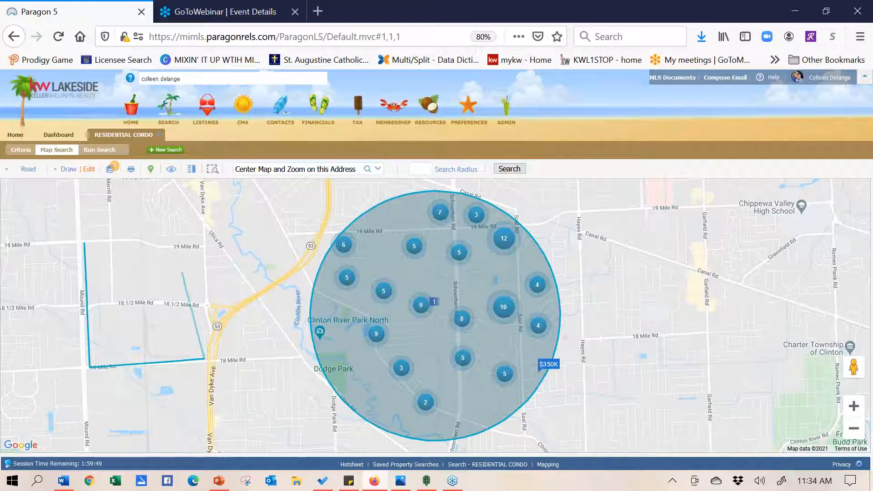
pyautogui.click(171, 284)
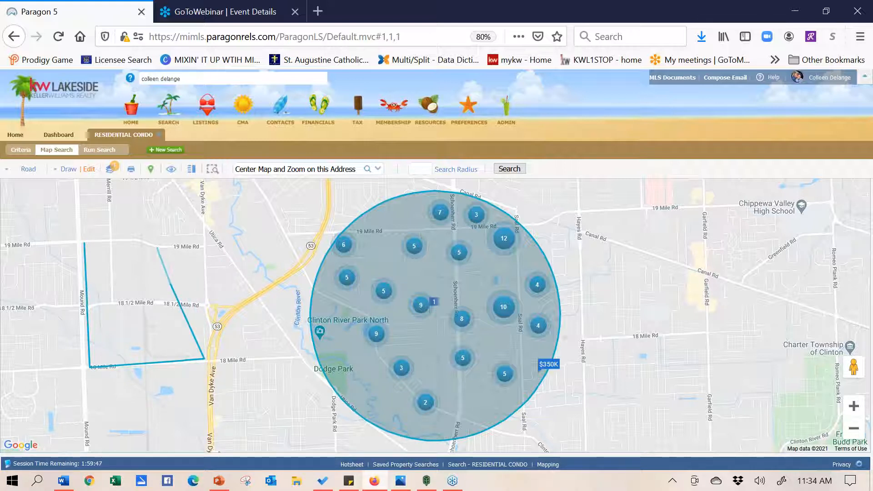
pyautogui.click(90, 248)
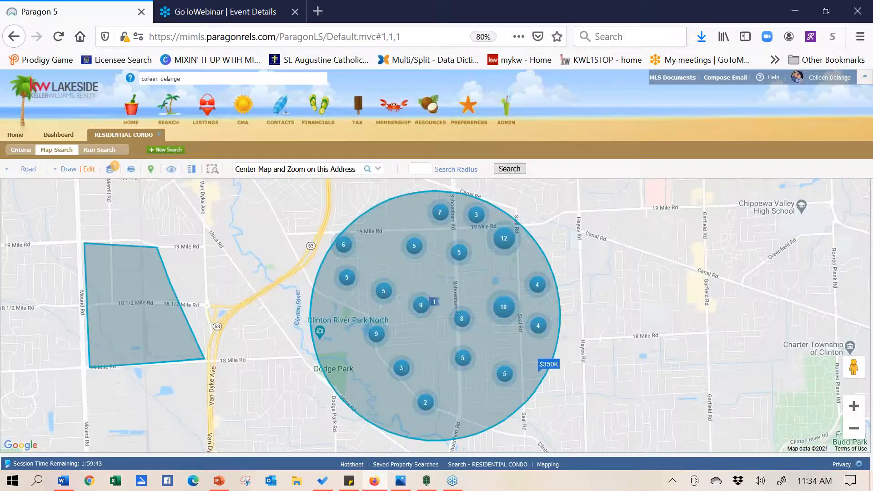
pyautogui.click(70, 170)
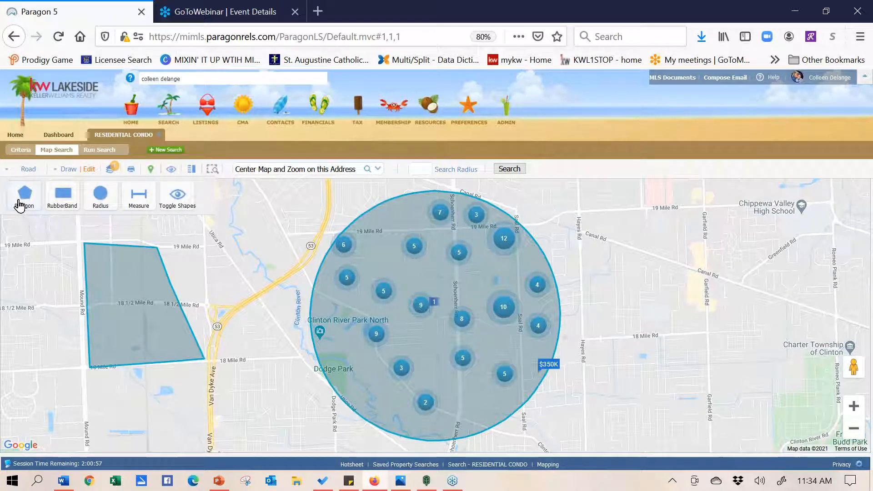
# Outline the second polygon with corners at Hayes/19 Mile, Hayes/18 Mile, Garfield/18 Mile and Garfield Rd
pyautogui.click(580, 212)
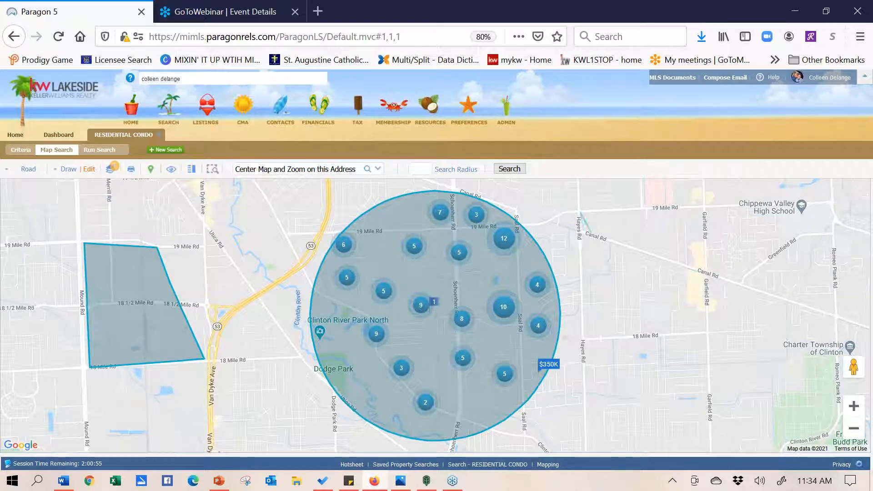
pyautogui.click(584, 341)
pyautogui.click(707, 330)
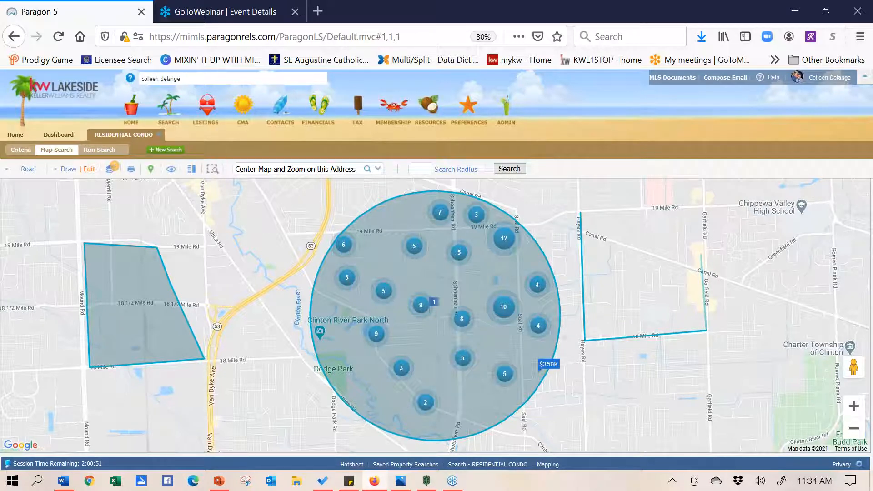
pyautogui.click(701, 233)
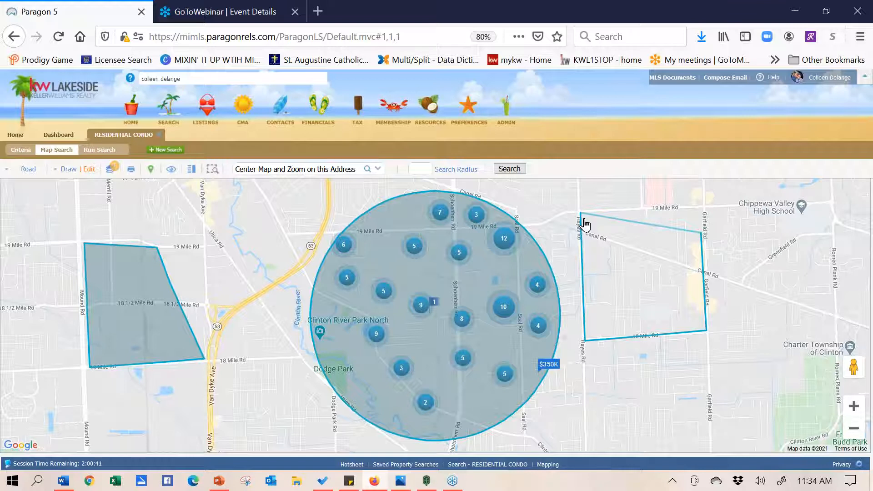
pyautogui.click(583, 221)
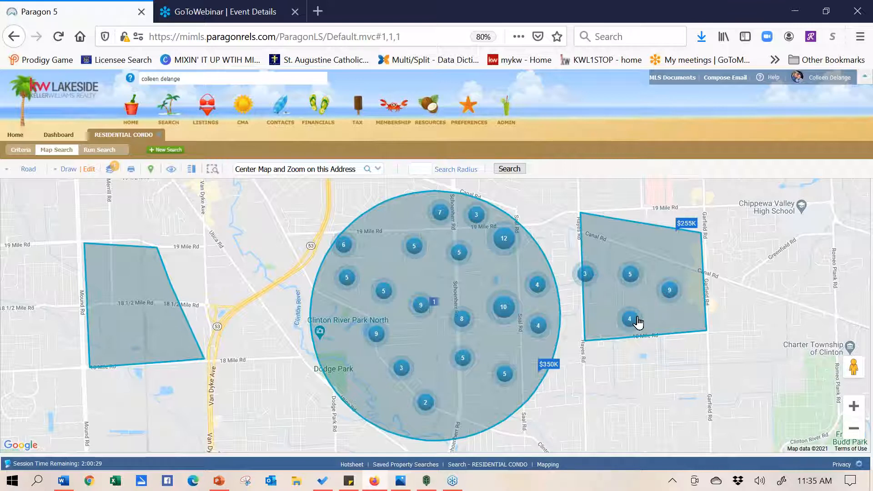
pyautogui.click(854, 407)
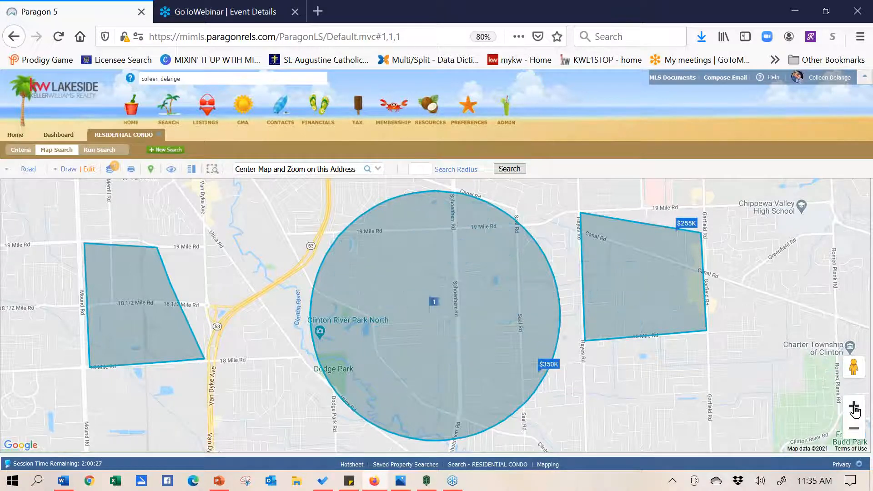
pyautogui.click(854, 407)
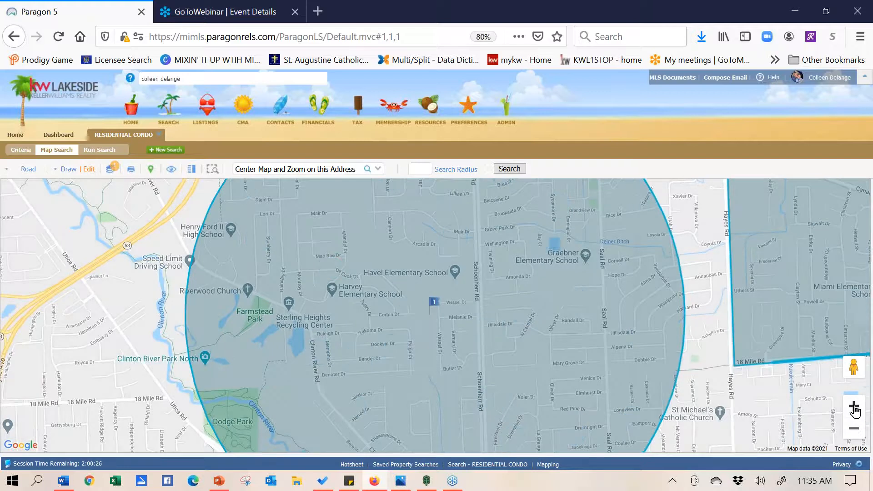
pyautogui.click(854, 429)
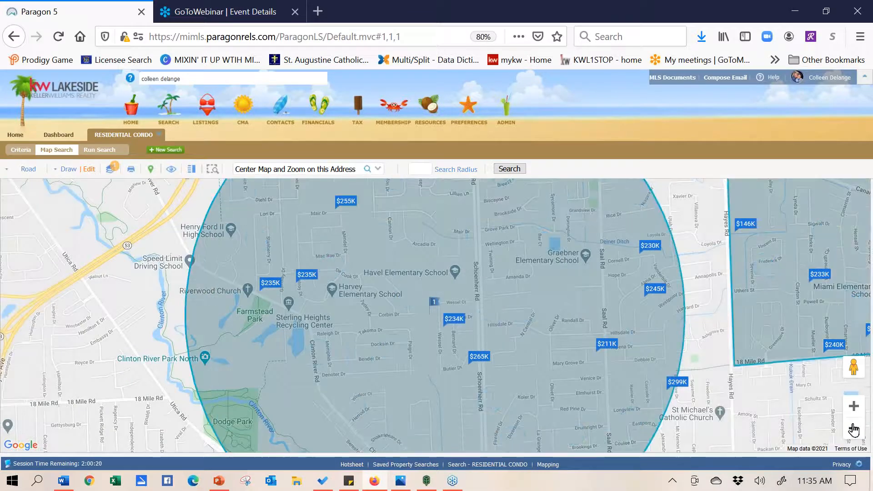
pyautogui.click(854, 429)
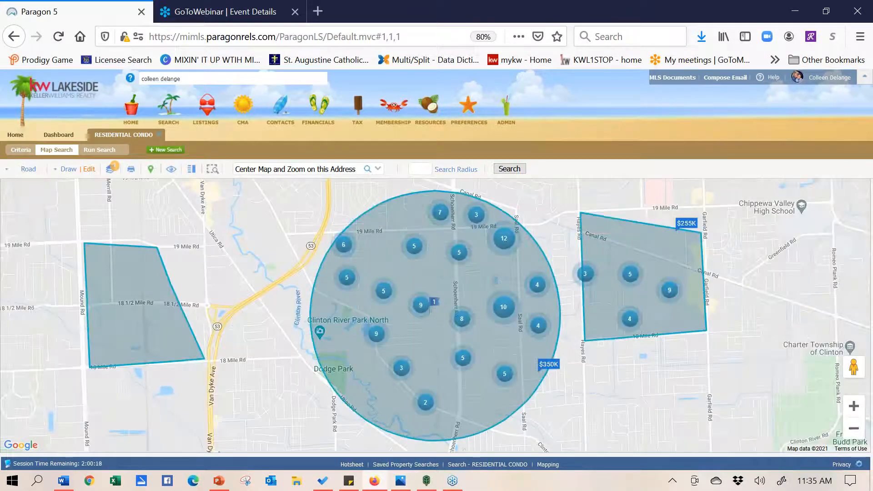
# Turn on the FLOOD PLAIN layer, zoom in and pan south to inspect it, then turn it off
pyautogui.click(109, 171)
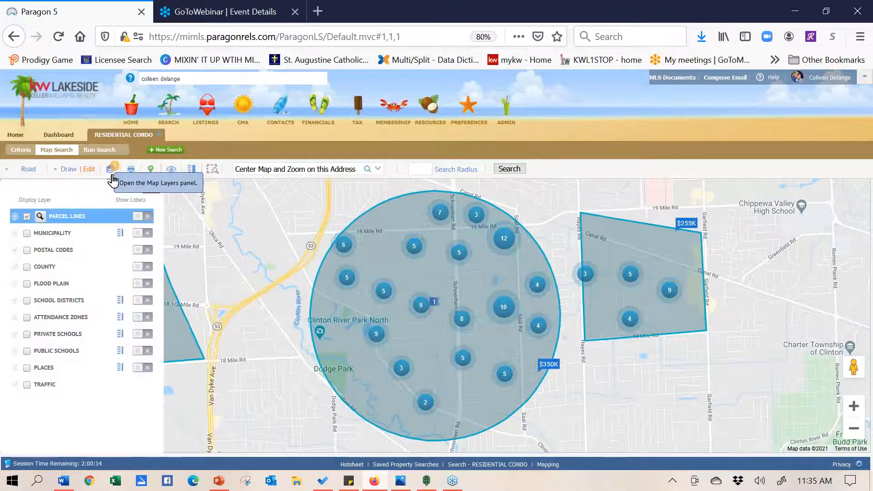
pyautogui.click(27, 285)
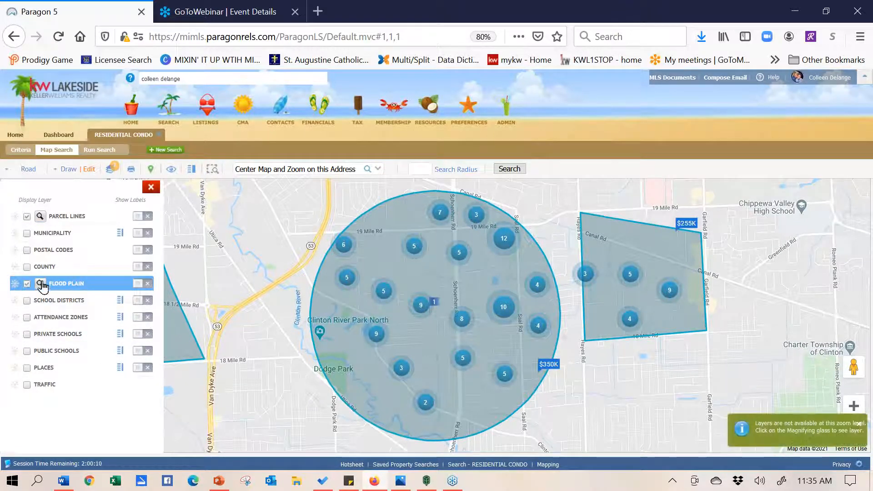
pyautogui.click(854, 406)
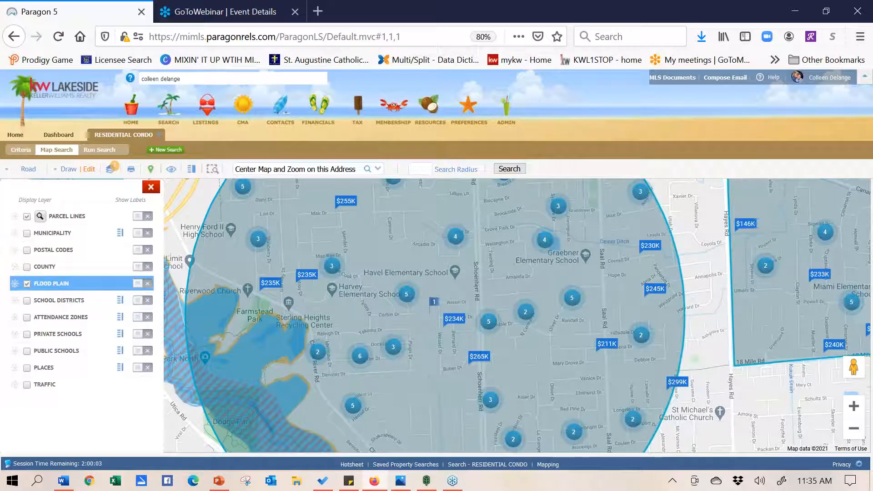
pyautogui.moveTo(554, 281); pyautogui.dragTo(554, 137)
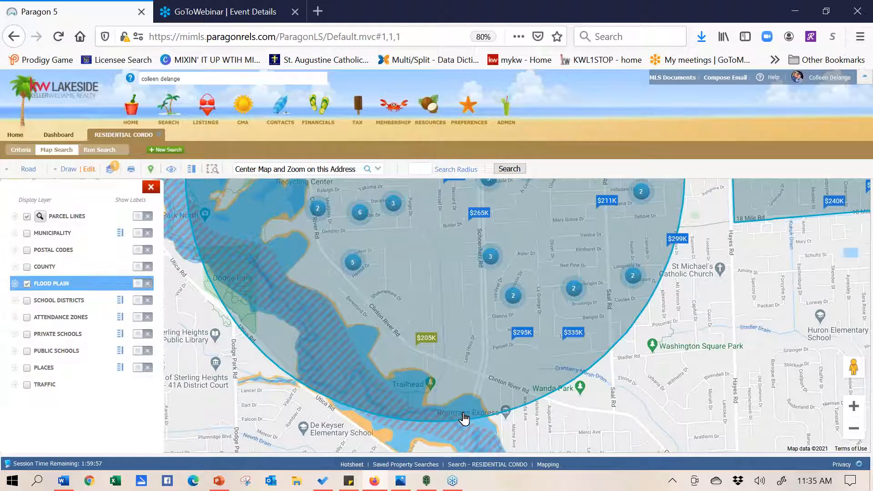
pyautogui.click(27, 283)
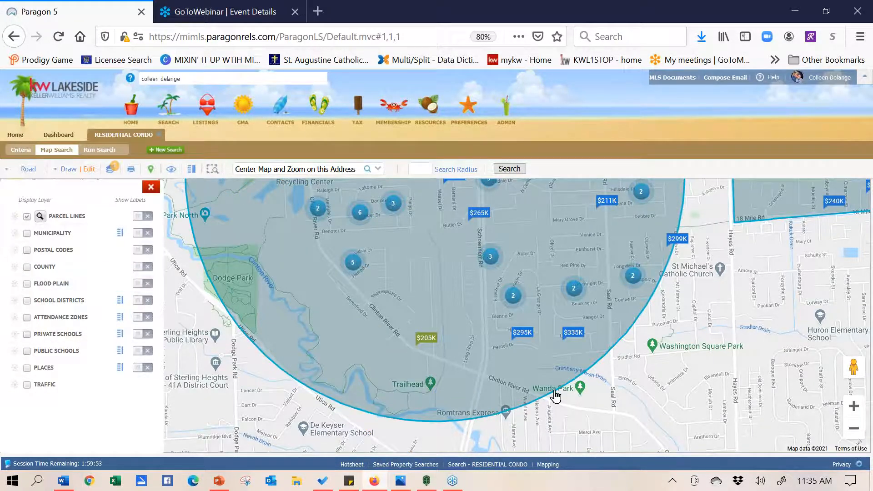
# Zoom out two levels to frame the circle and both polygons, and close the layers panel
pyautogui.click(855, 430)
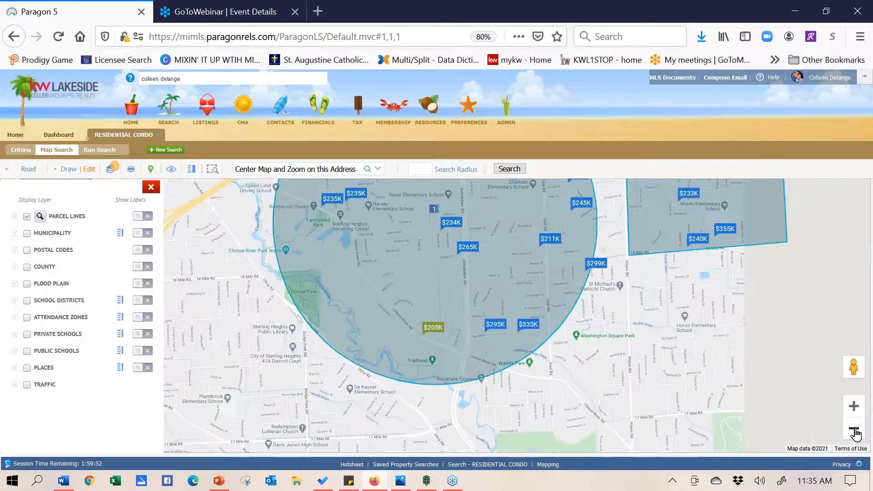
pyautogui.click(854, 430)
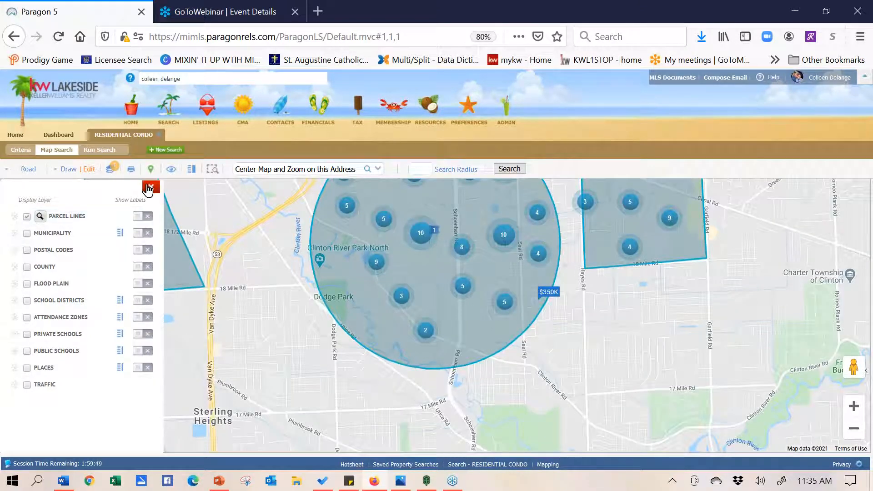
pyautogui.click(150, 187)
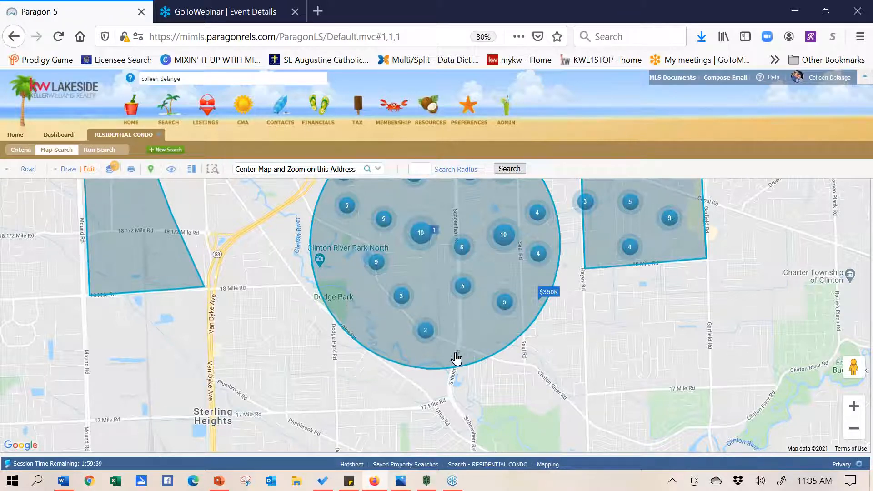
# Draw a small three-corner polygon inside the circle's southwest part near Dodge Park
pyautogui.click(62, 172)
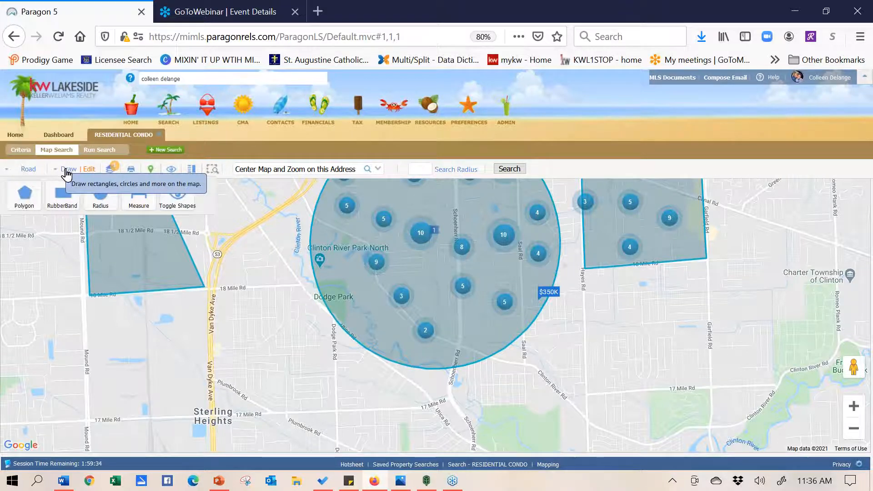
pyautogui.click(33, 199)
pyautogui.click(320, 284)
pyautogui.click(400, 328)
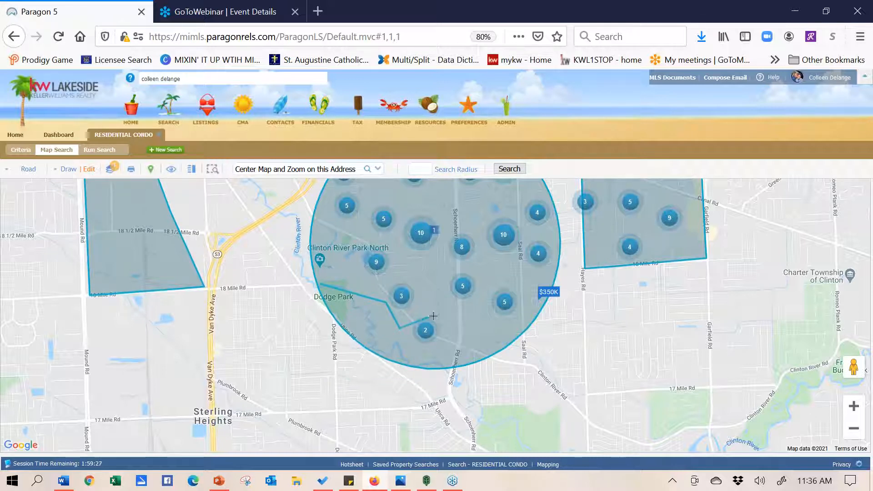
pyautogui.click(441, 364)
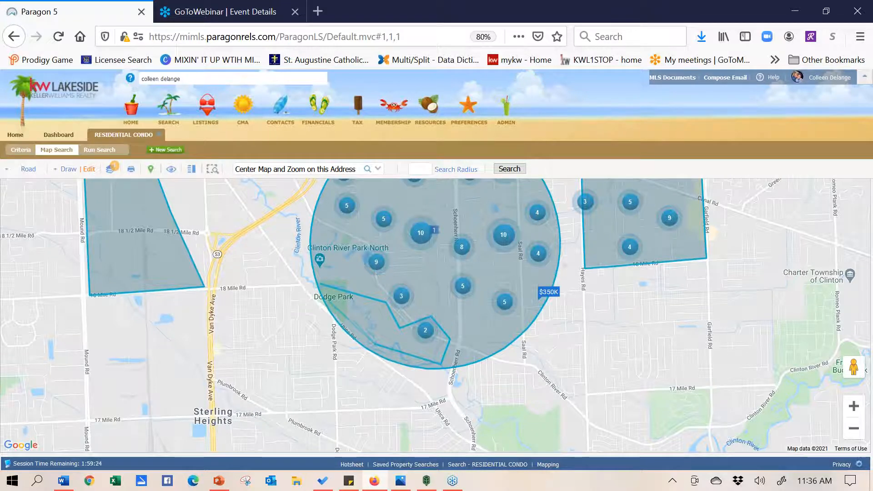
pyautogui.click(321, 292)
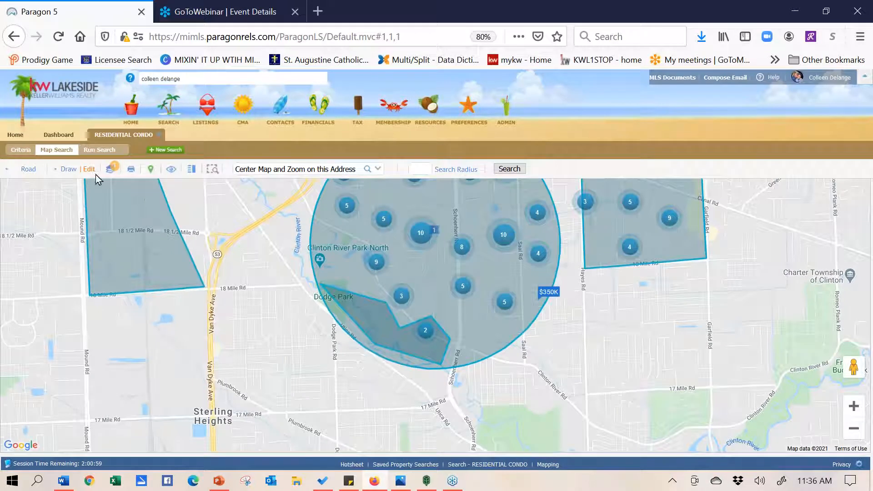
# Switch the last polygon, Dodge Park, to Exclude in the shape list so it turns red
pyautogui.click(89, 170)
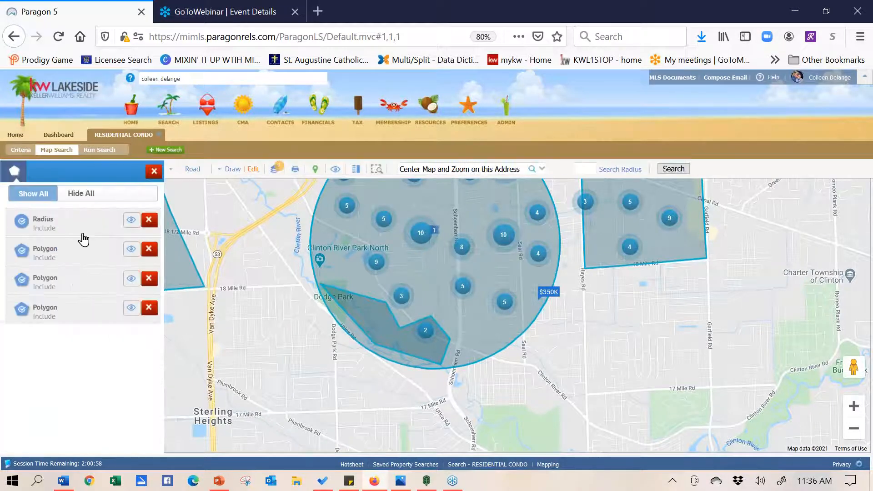
pyautogui.click(22, 311)
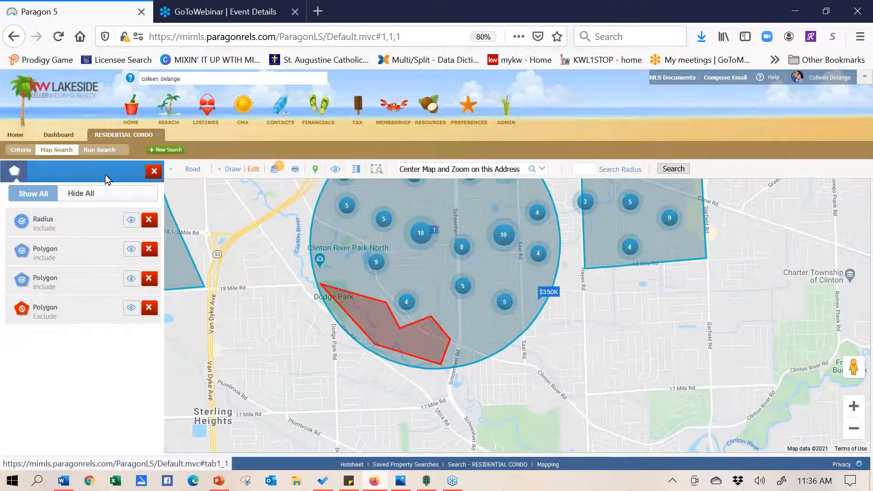
pyautogui.click(155, 171)
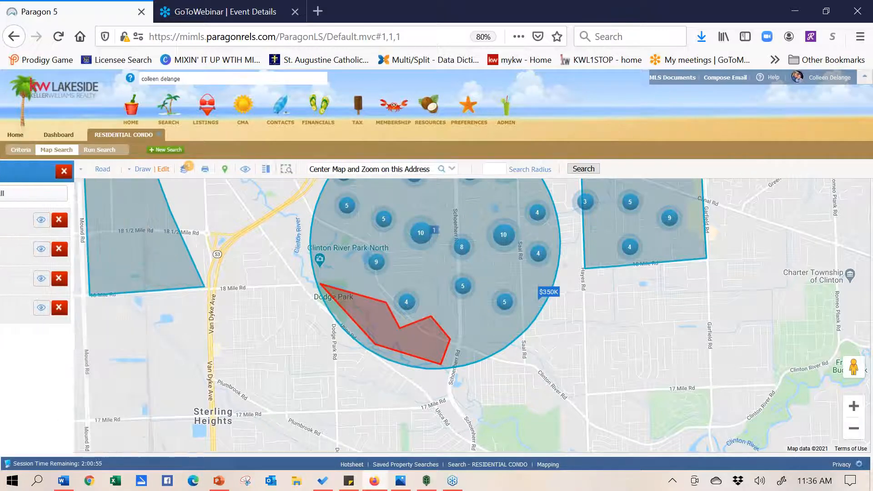
# Check that the criteria summary lists four map shapes, then run the map search for 129 results
pyautogui.click(22, 152)
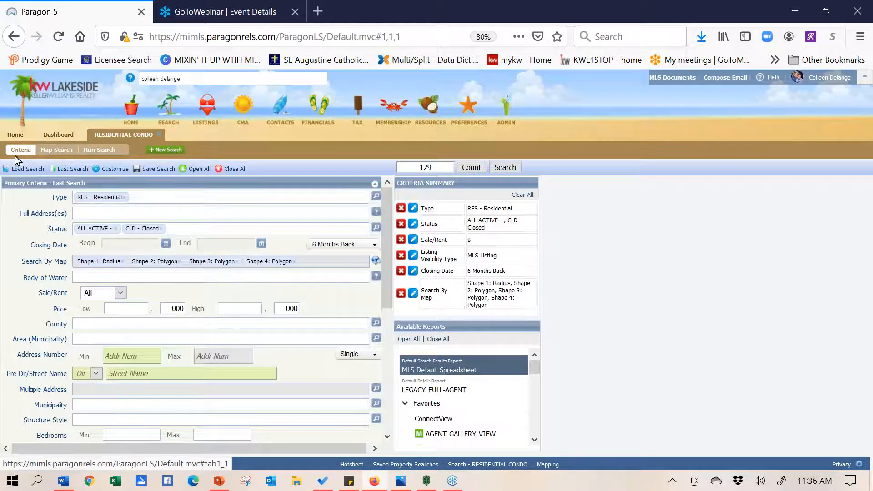
pyautogui.click(57, 152)
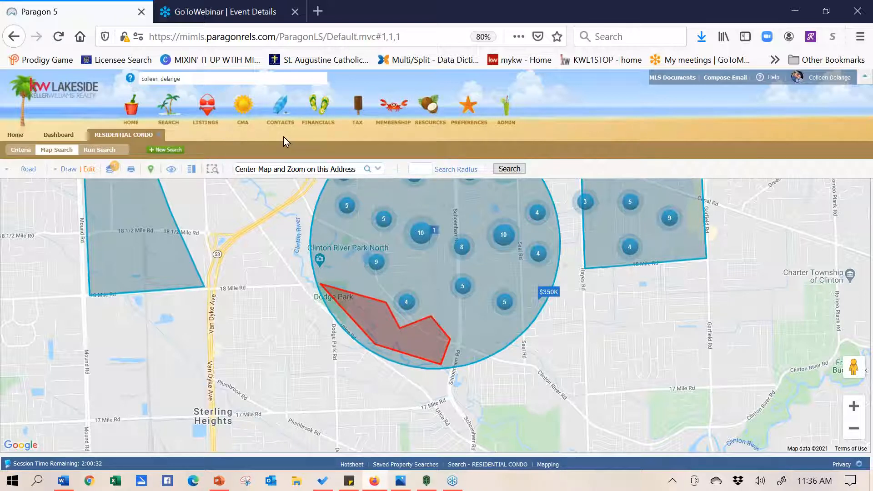
pyautogui.click(99, 152)
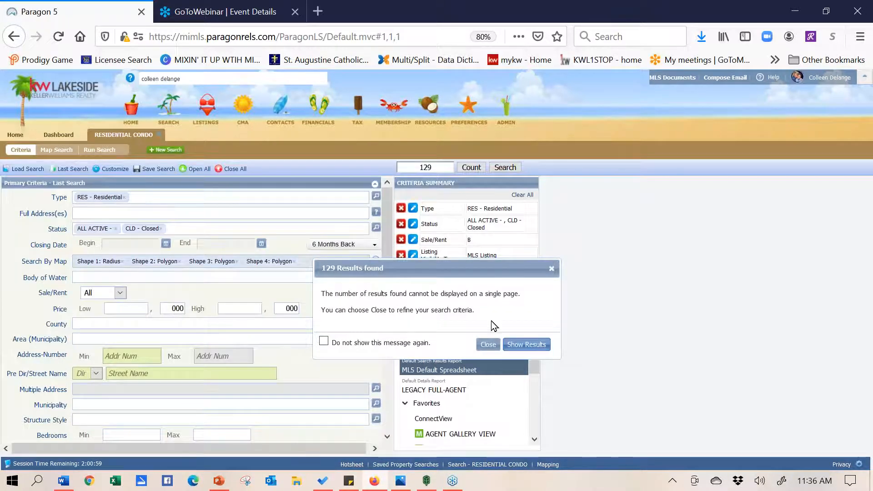
# Show the 129 results in the MLS Default Spreadsheet
pyautogui.click(526, 345)
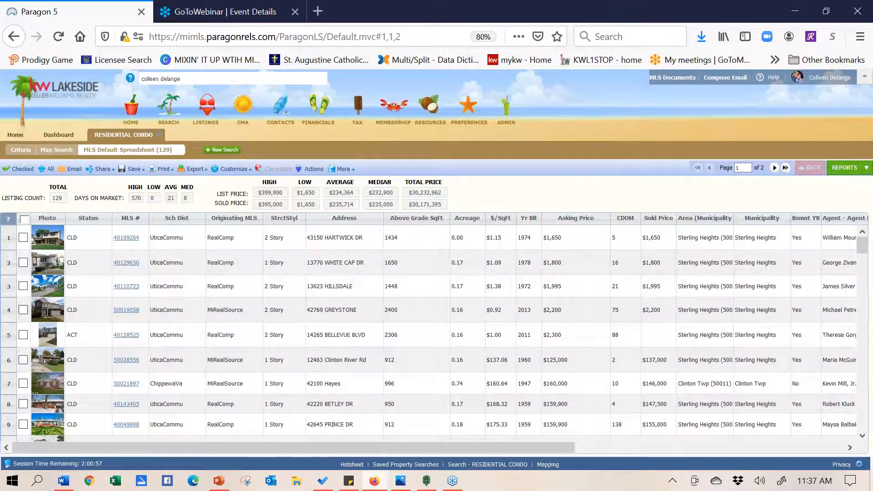
# Check listing rows 1–6, filter to those 6 of 129, and bring up the reports list
pyautogui.click(23, 237)
pyautogui.click(23, 262)
pyautogui.click(23, 286)
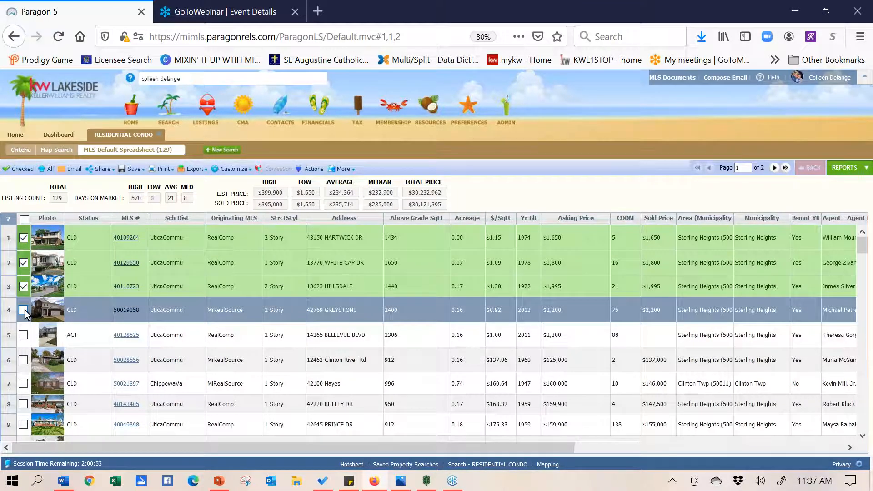
pyautogui.click(23, 310)
pyautogui.click(23, 335)
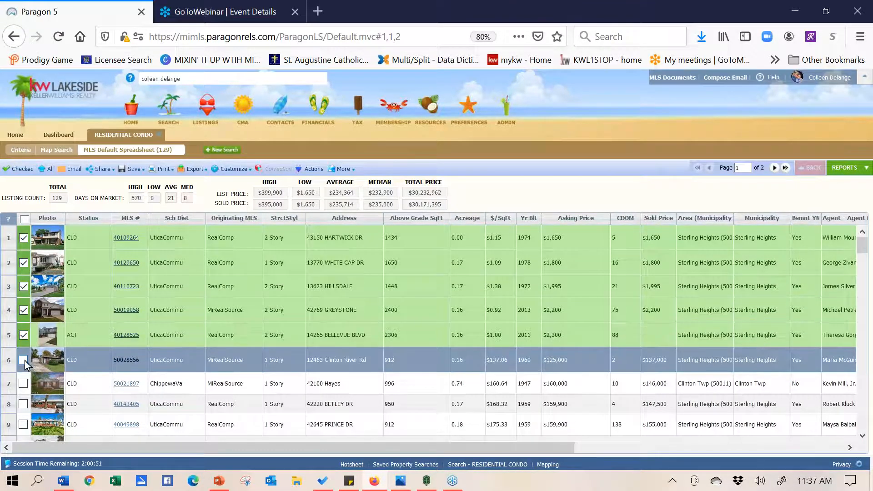
pyautogui.click(24, 360)
pyautogui.click(23, 172)
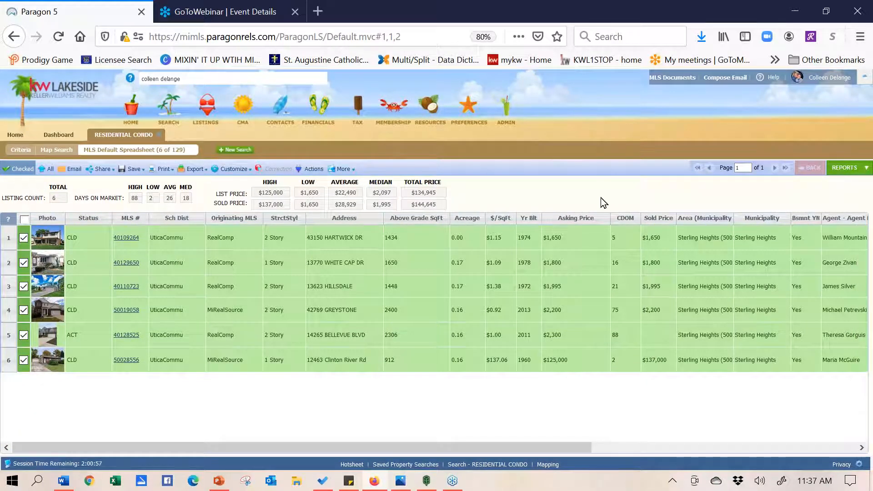
pyautogui.click(840, 172)
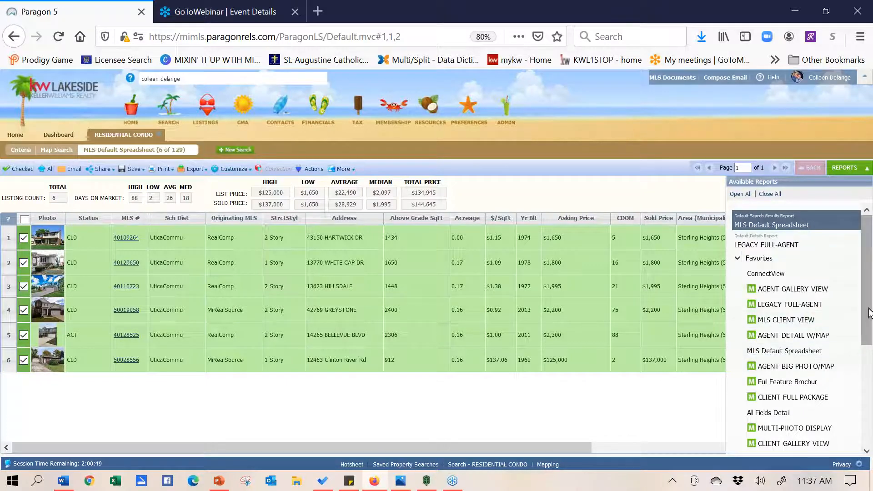
# Open the checked listings in the LEGACY FULL-AGENT report from the Details group
pyautogui.moveTo(869, 314); pyautogui.dragTo(871, 341)
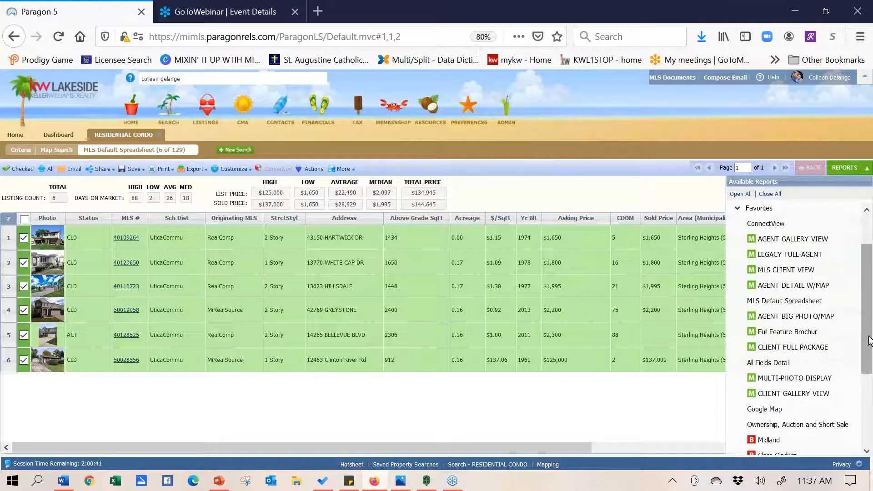
pyautogui.moveTo(865, 331); pyautogui.dragTo(865, 372)
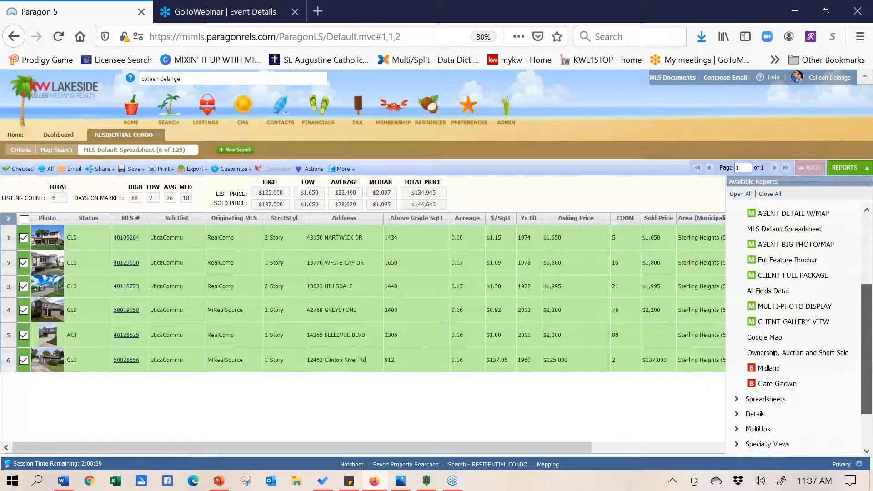
pyautogui.click(756, 414)
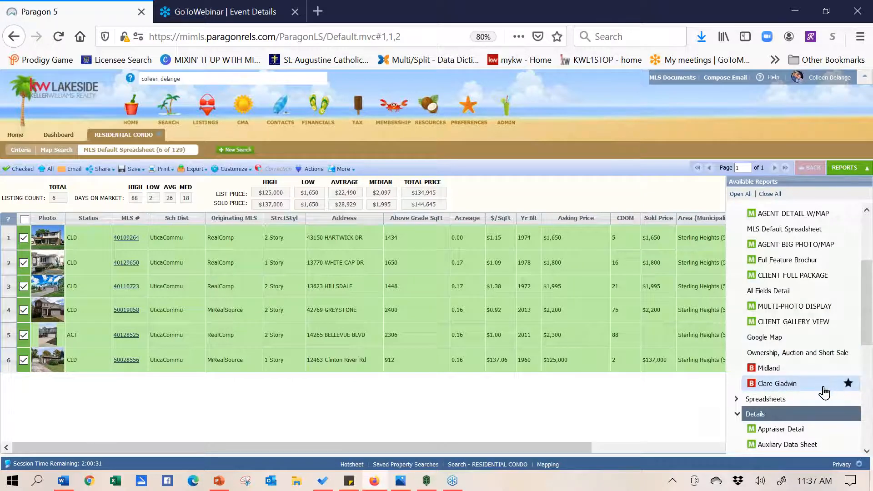
pyautogui.click(125, 237)
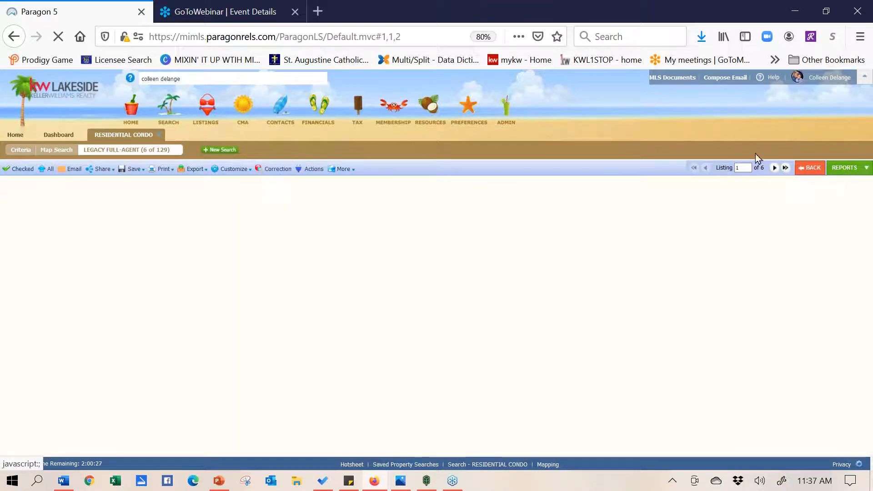
# Switch to the Clare Gladwin report and scroll through the listing
pyautogui.click(842, 172)
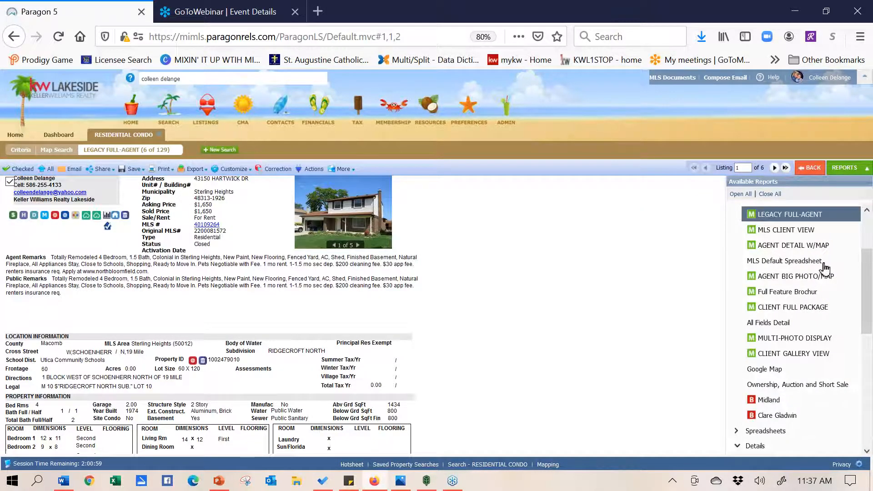
pyautogui.click(778, 416)
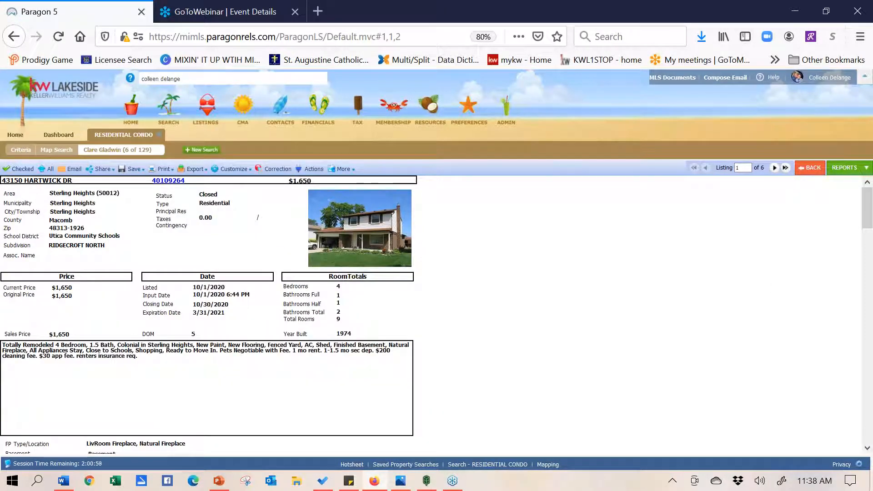
pyautogui.click(867, 450)
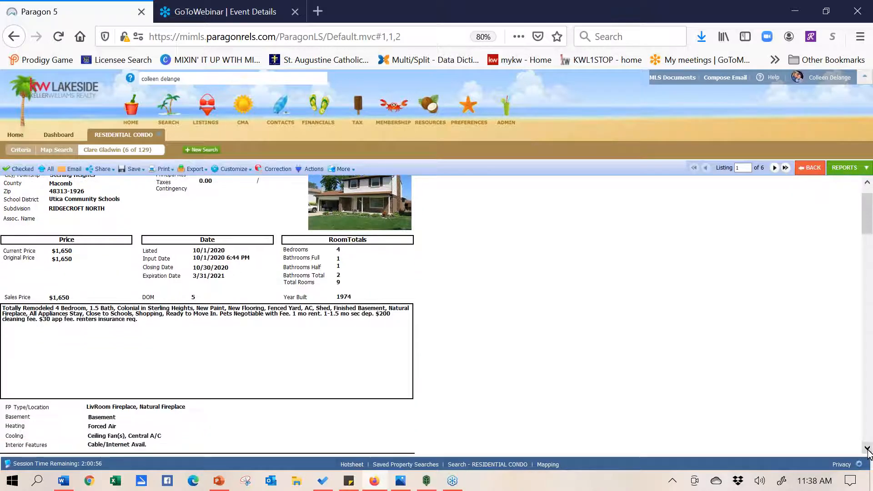
pyautogui.moveTo(868, 450); pyautogui.dragTo(868, 450)
pyautogui.moveTo(865, 333); pyautogui.dragTo(865, 228)
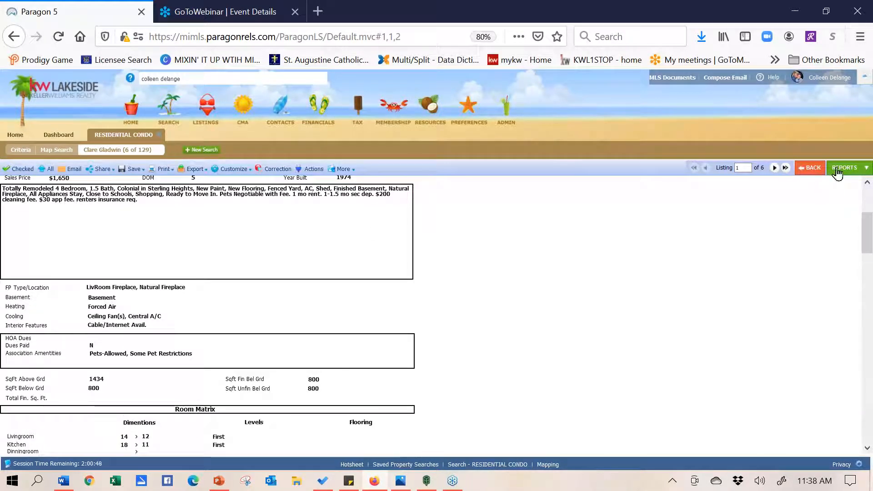
# Switch to the MLS CLIENT VIEW report and scroll to its bottom
pyautogui.click(836, 172)
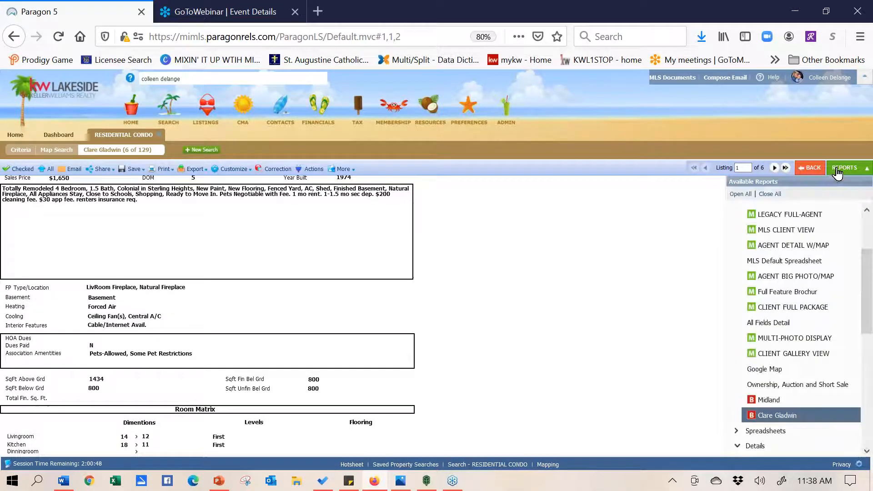
pyautogui.click(788, 231)
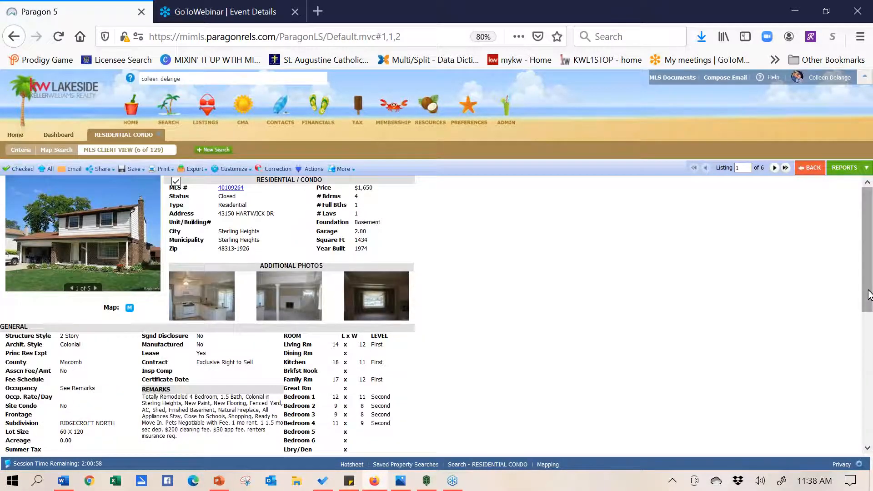
pyautogui.moveTo(869, 295); pyautogui.dragTo(868, 430)
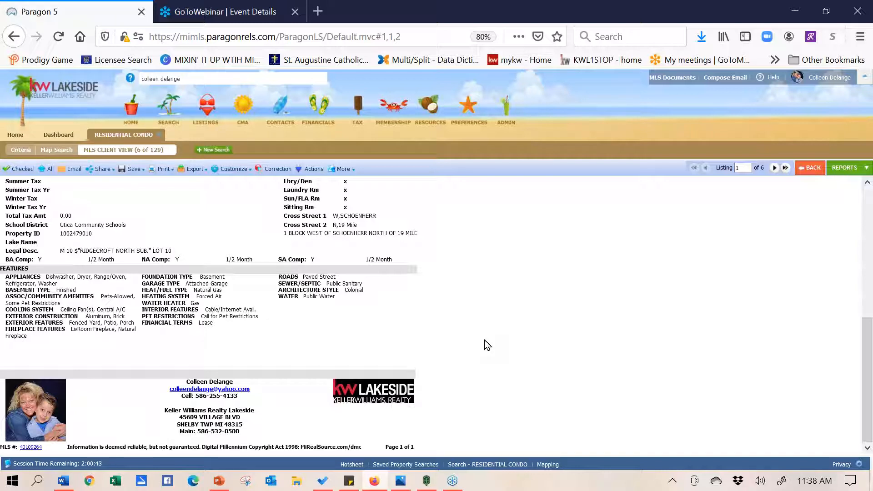
pyautogui.click(841, 175)
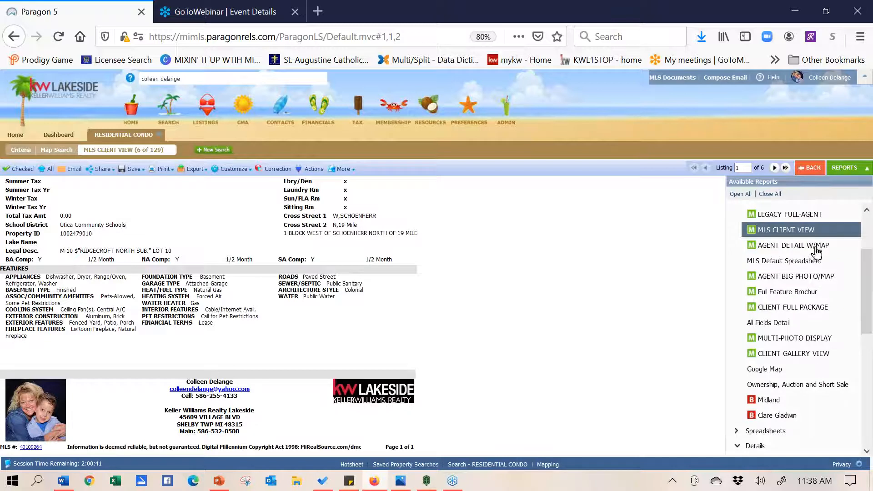
# Open the checked condos in the CMA Quick View report
pyautogui.moveTo(868, 322); pyautogui.dragTo(869, 432)
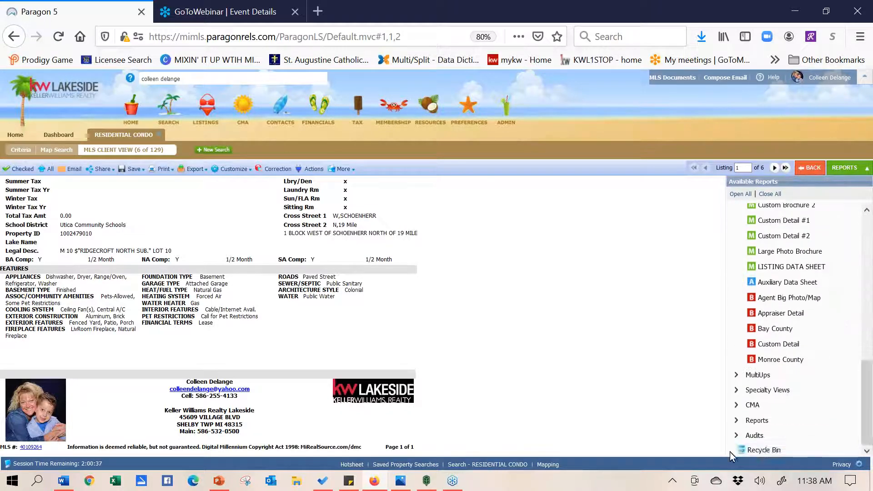
pyautogui.click(755, 409)
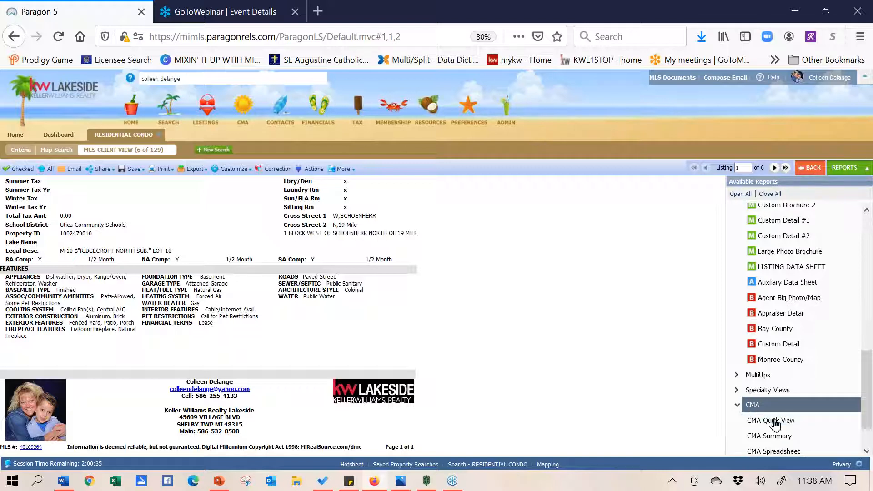
pyautogui.click(774, 417)
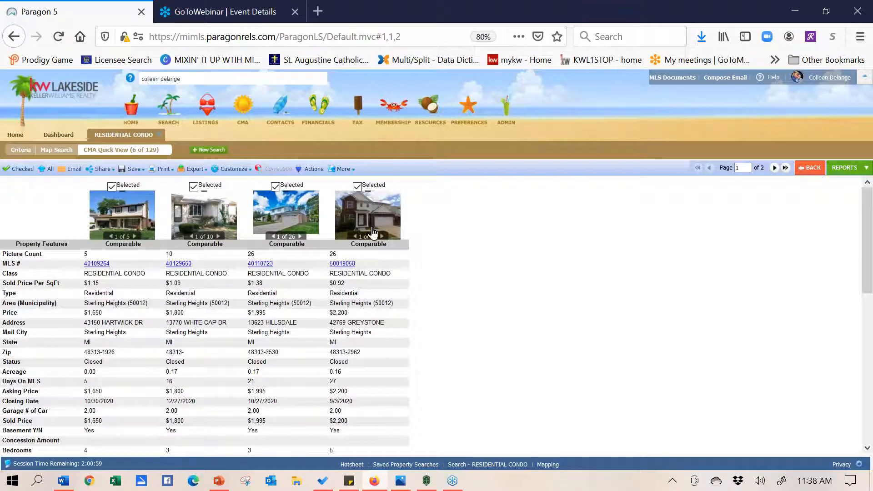
# Switch to the CMA Summary report, then close the RESIDENTIAL CONDO tab and go Home
pyautogui.click(839, 169)
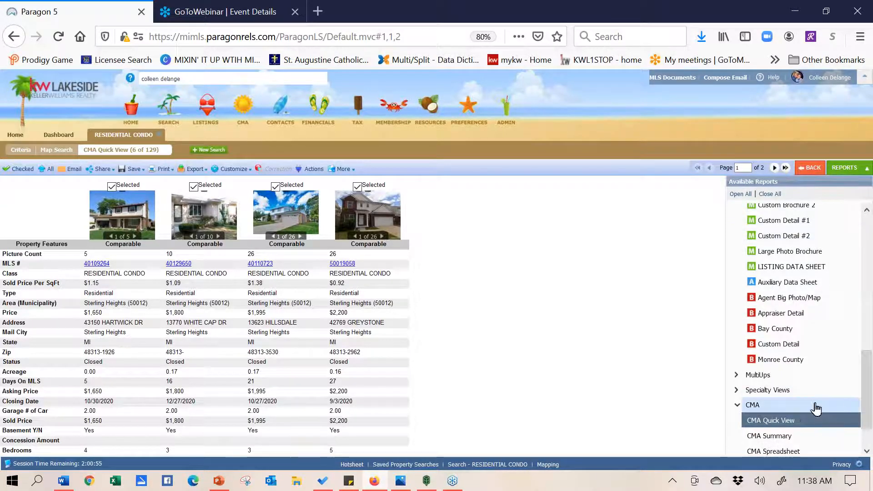
pyautogui.click(793, 439)
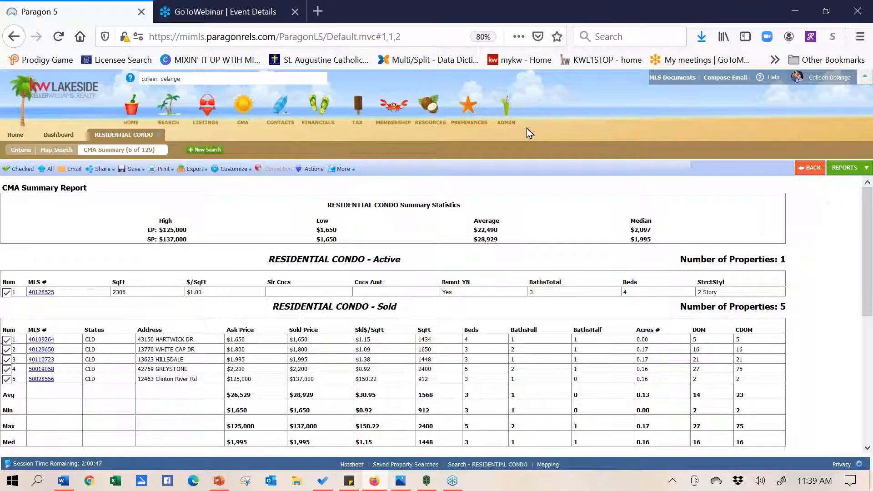
pyautogui.click(160, 134)
pyautogui.click(17, 137)
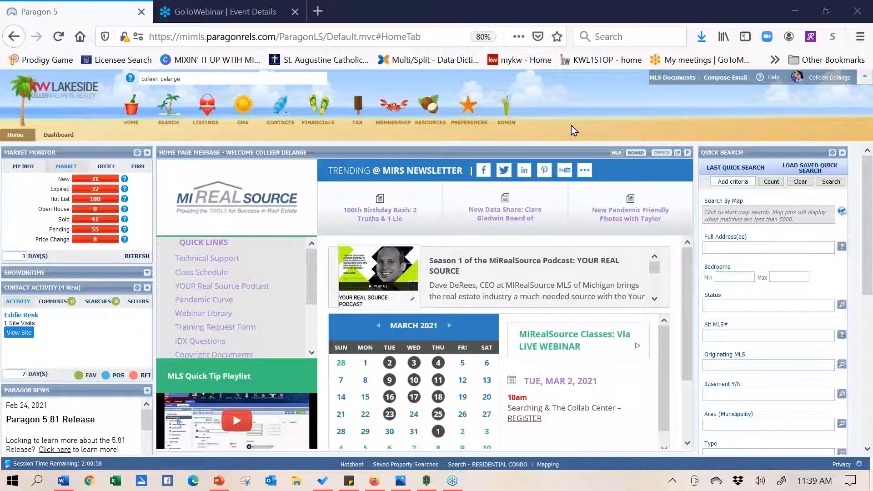
# Load youtube.com in a new tab and go to the channel's YouTube Studio dashboard
pyautogui.click(321, 13)
pyautogui.click(280, 31)
pyautogui.write('youtube.com/')
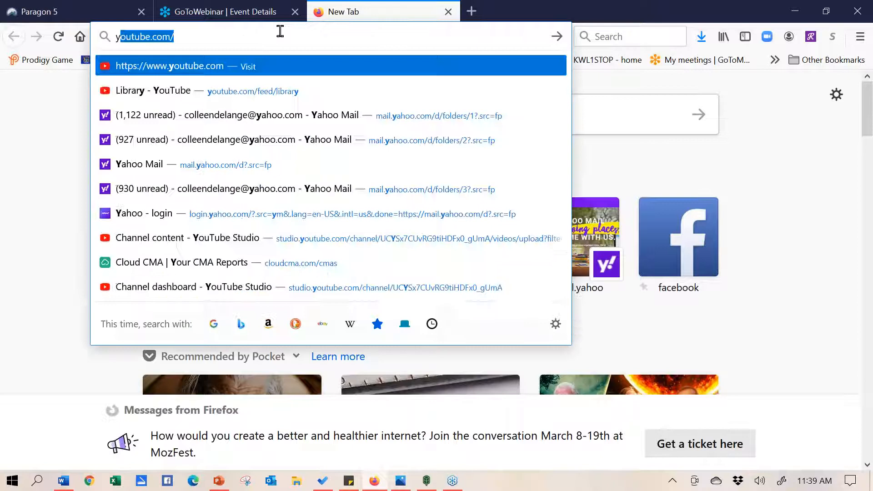
pyautogui.click(252, 67)
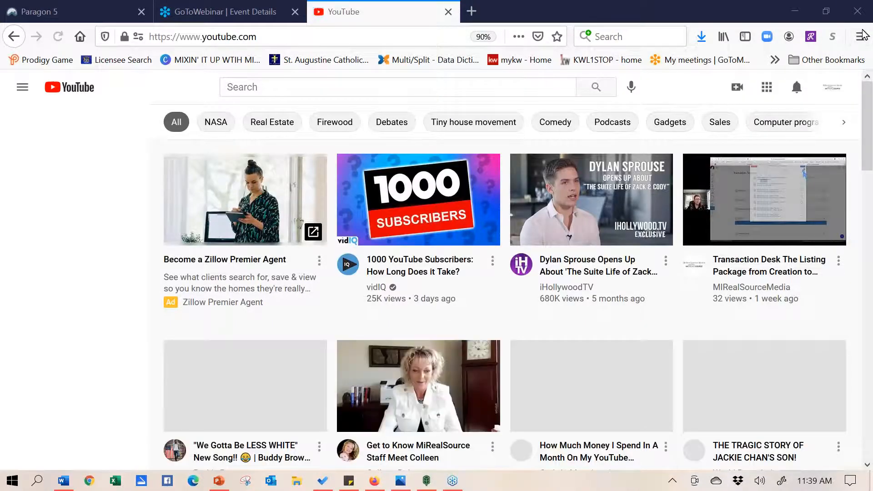
pyautogui.click(828, 89)
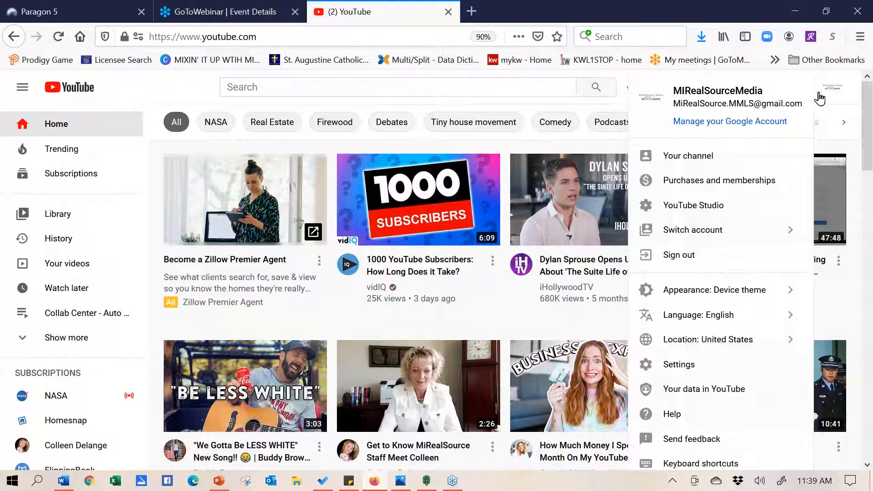
pyautogui.click(701, 214)
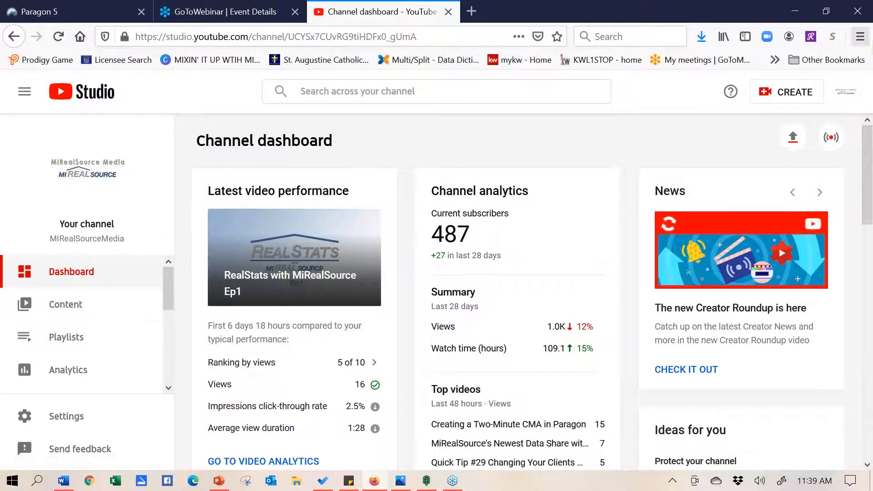
# Open the channel's public page via Your channel, scroll it, then switch back to the Paragon tab
pyautogui.click(844, 92)
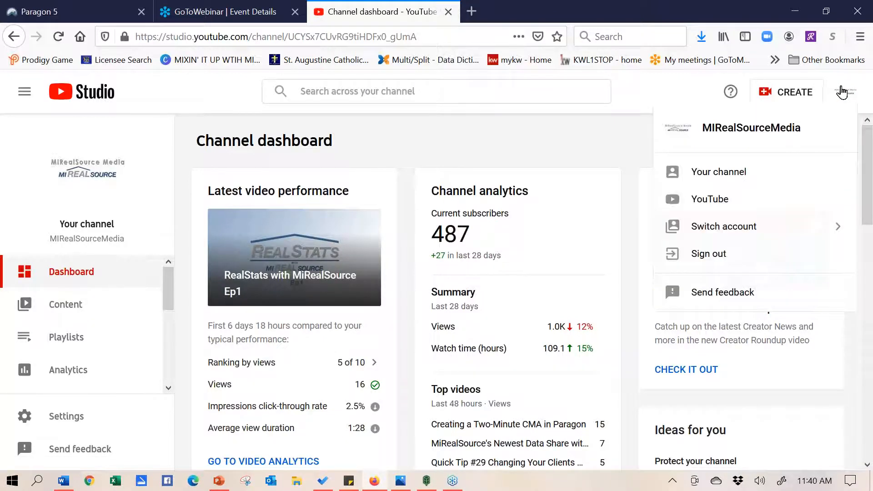
pyautogui.click(705, 173)
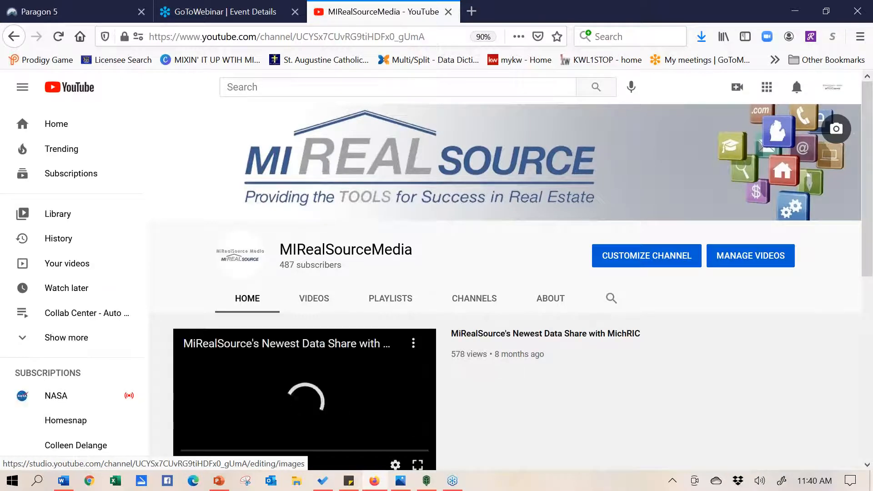
pyautogui.moveTo(869, 103)
pyautogui.mouseDown()
pyautogui.moveTo(870, 179)
pyautogui.moveTo(861, 93)
pyautogui.mouseUp()
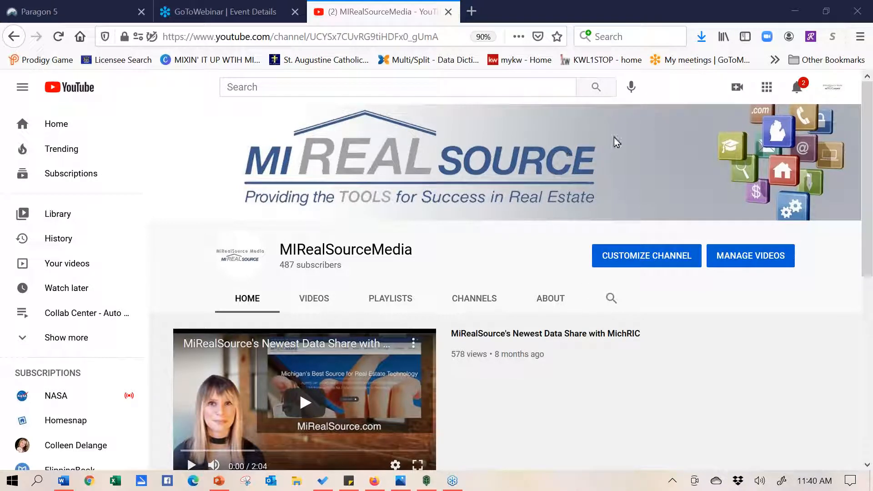
pyautogui.click(67, 10)
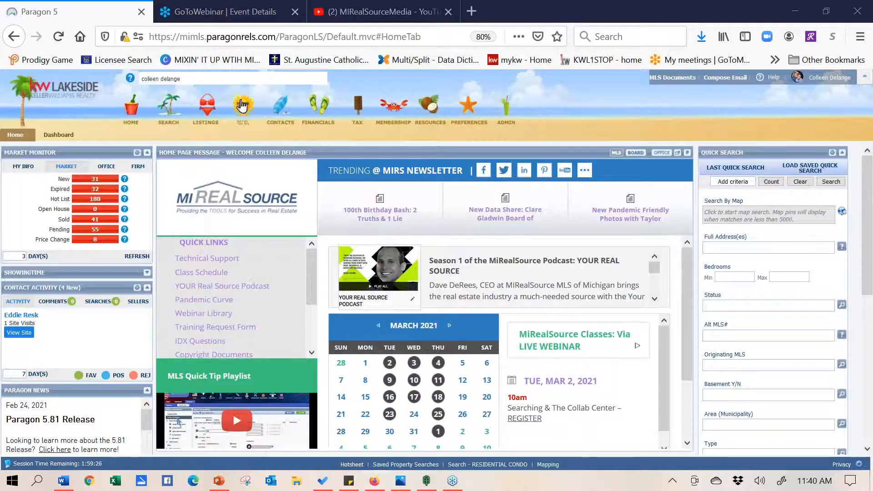
# Replace the power search text with '8515 he' and open pending listing 50034604's full report
pyautogui.moveTo(206, 76); pyautogui.dragTo(129, 66)
pyautogui.press('BackSpace')
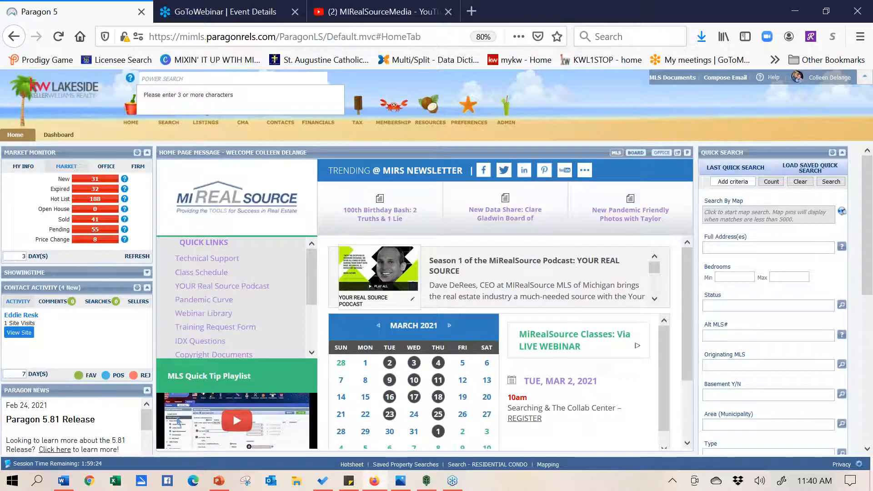
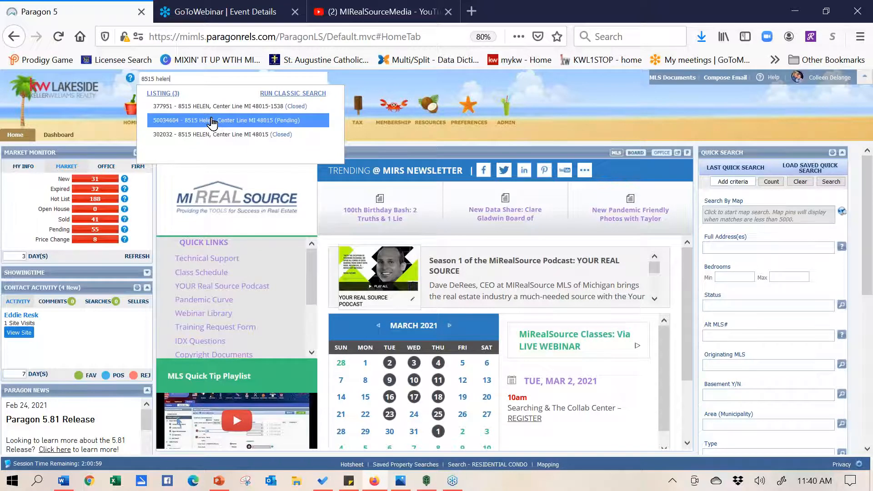
pyautogui.click(212, 122)
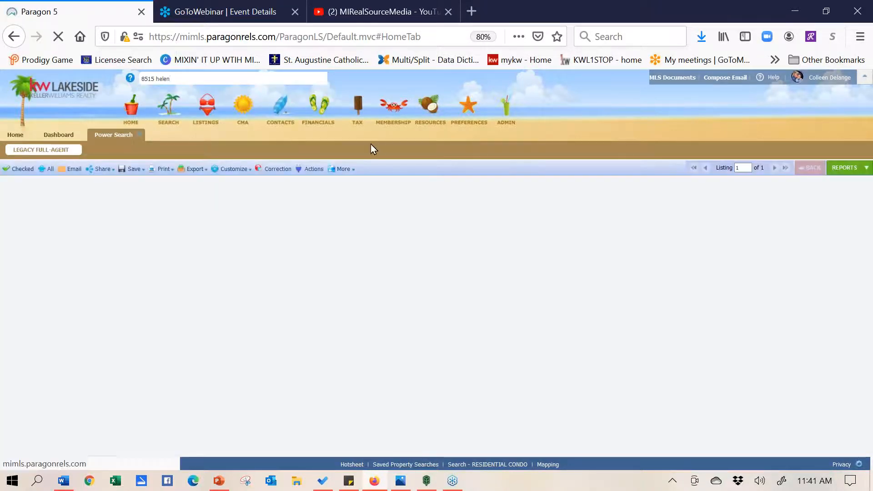
pyautogui.click(345, 169)
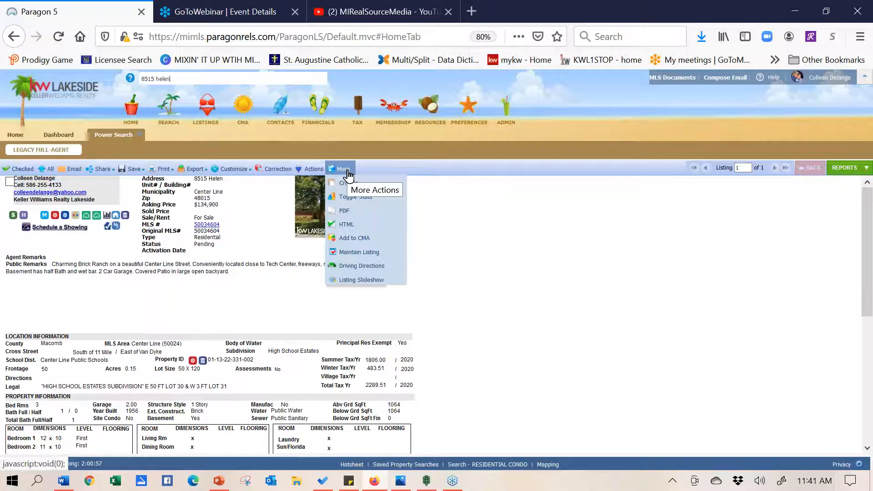
# Through Maintain Listing, remove PND - Pending from listing 50034604's Status, then return Home
pyautogui.click(361, 252)
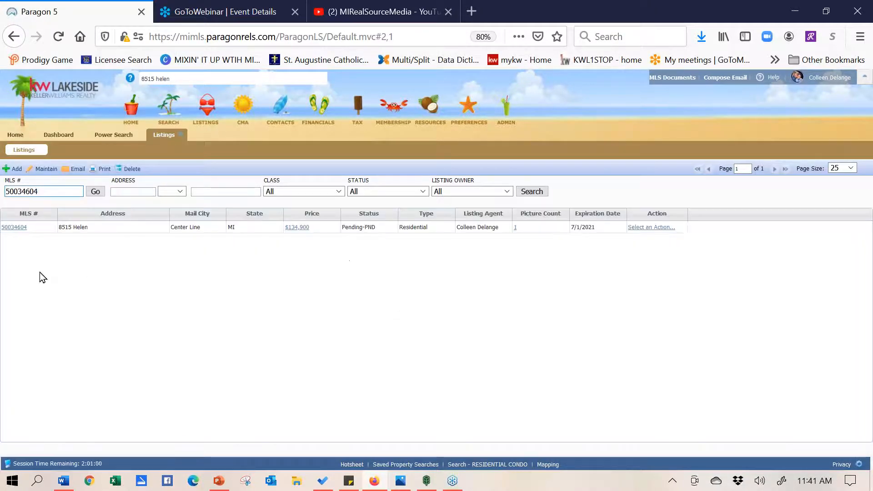
pyautogui.click(9, 228)
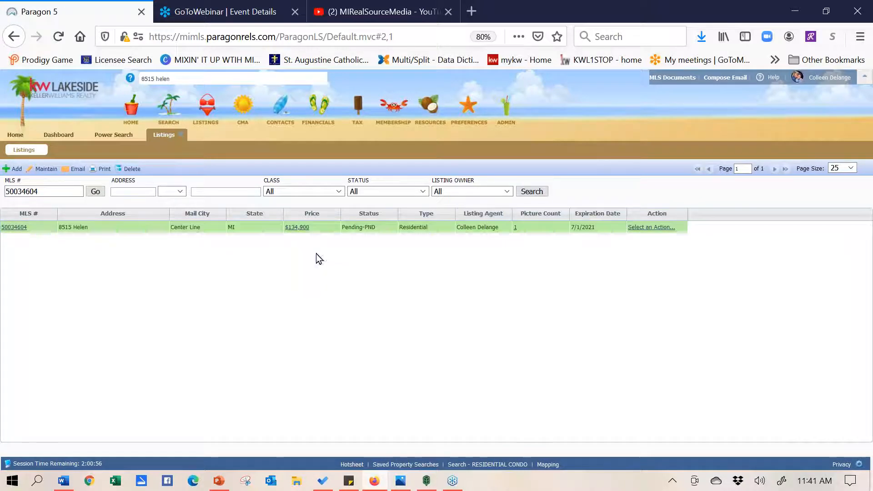
pyautogui.click(11, 228)
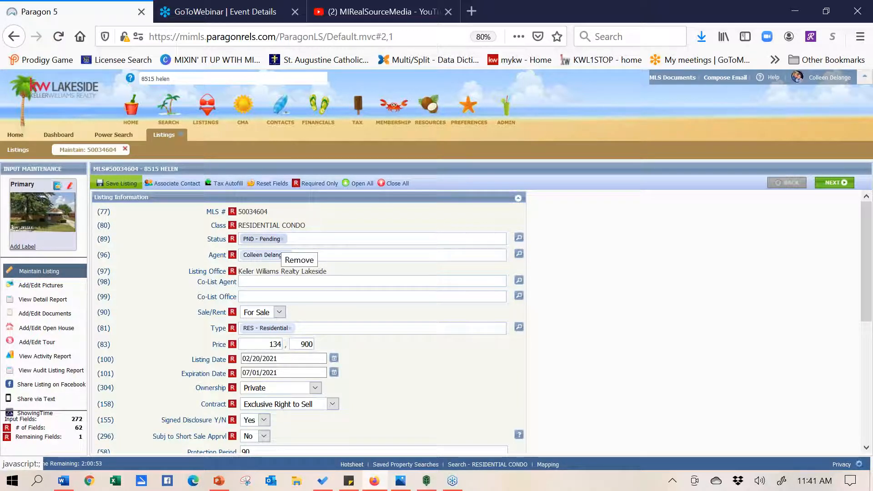
pyautogui.click(282, 239)
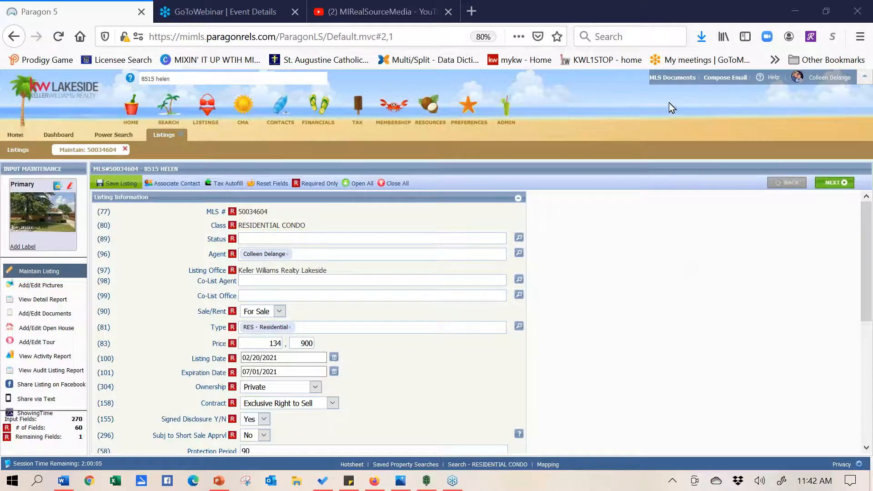
pyautogui.click(15, 134)
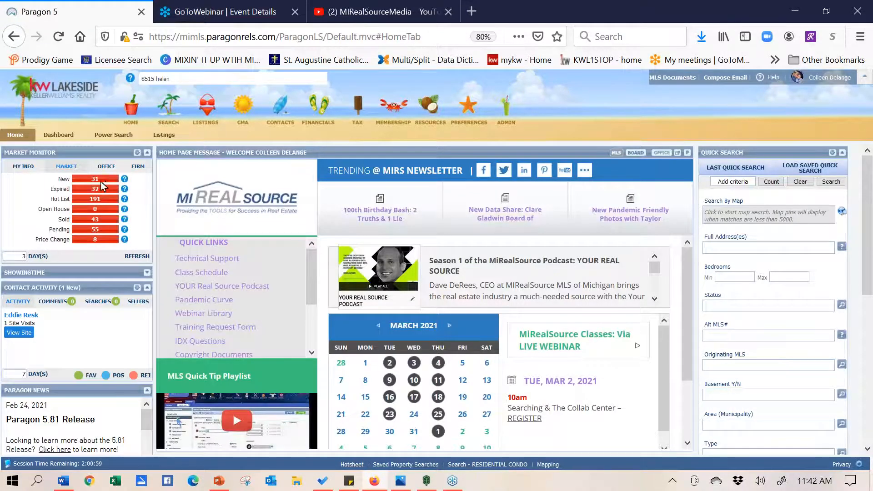
pyautogui.click(23, 169)
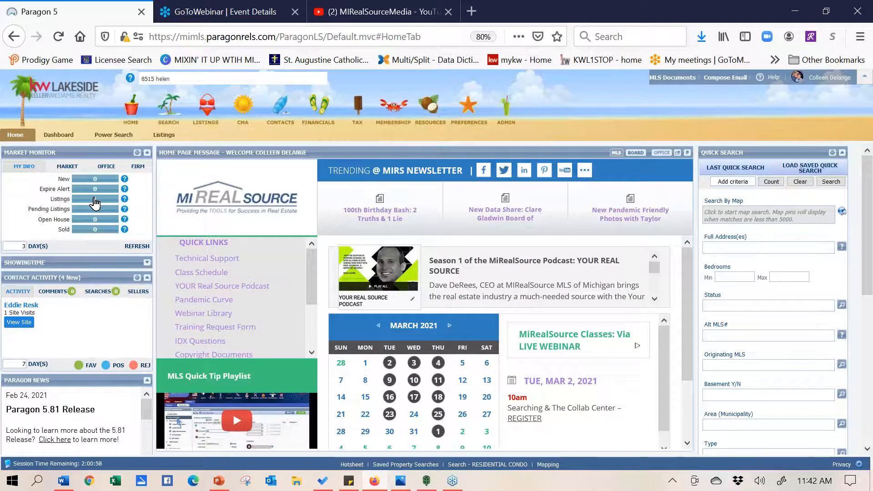
pyautogui.click(93, 199)
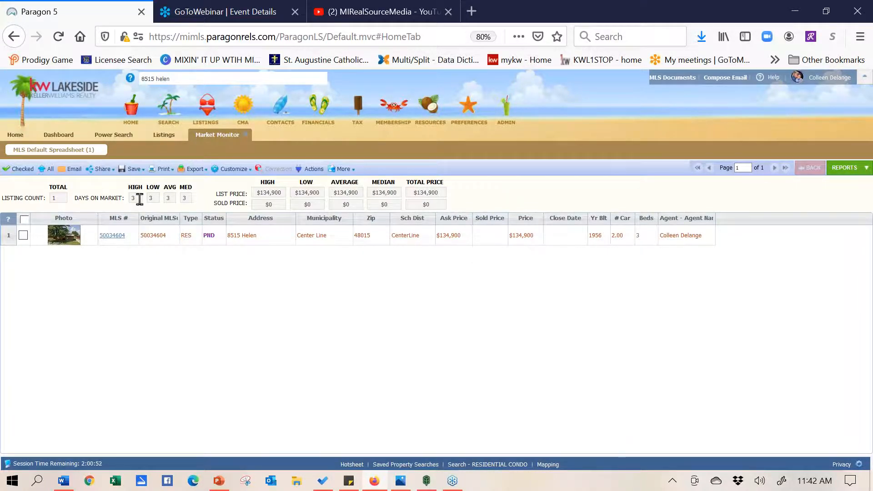
pyautogui.click(109, 236)
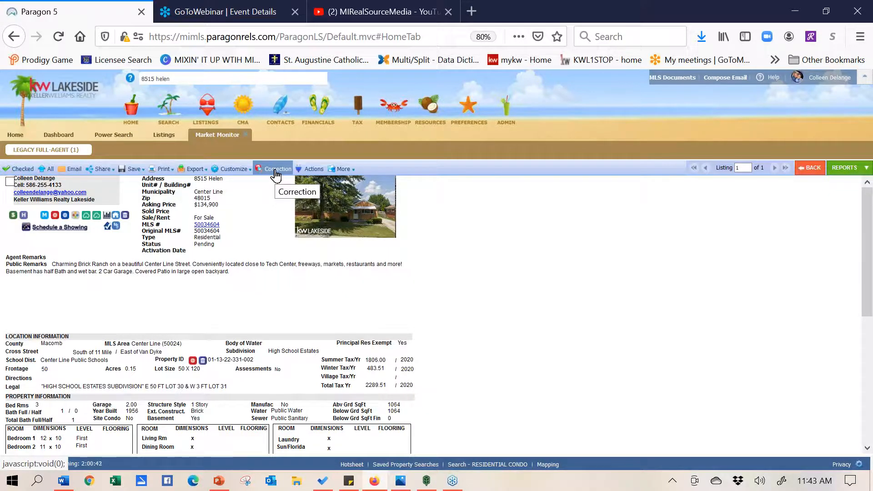
pyautogui.click(20, 139)
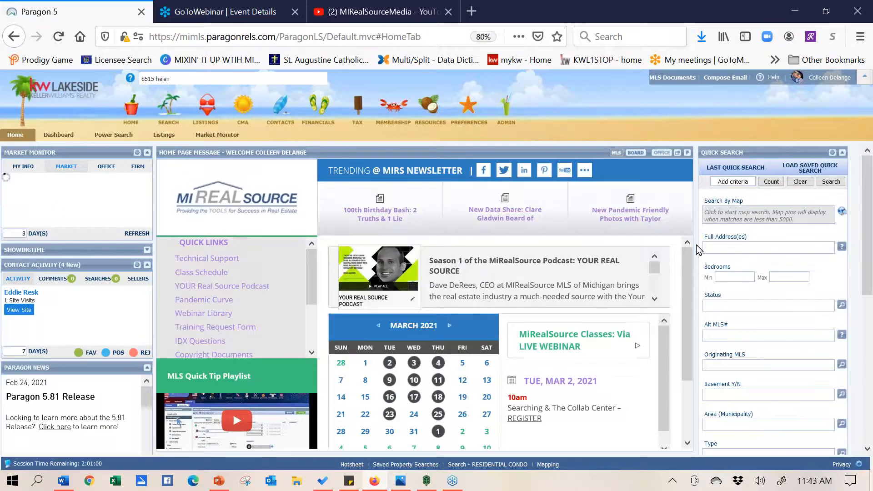
pyautogui.moveTo(512, 221)
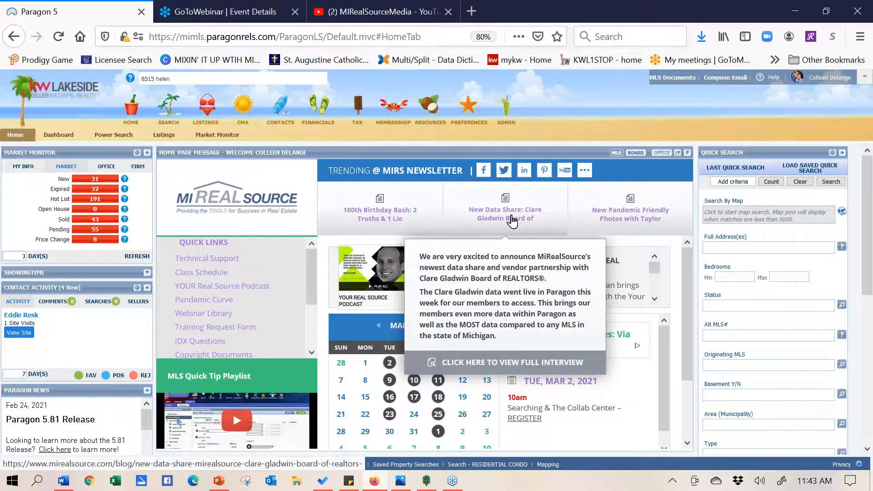